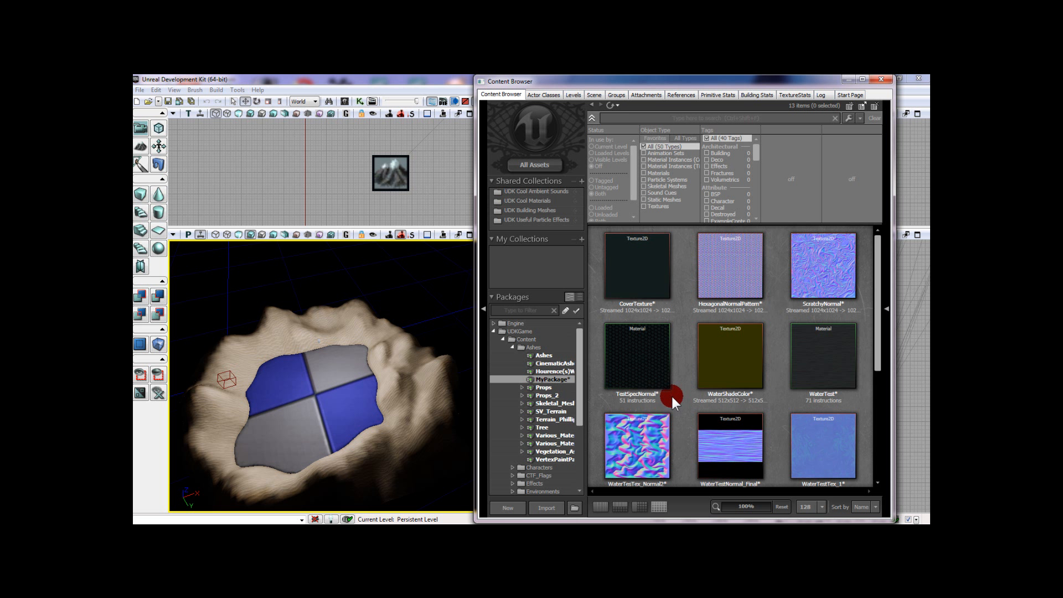
scroll(672, 396, down, 1)
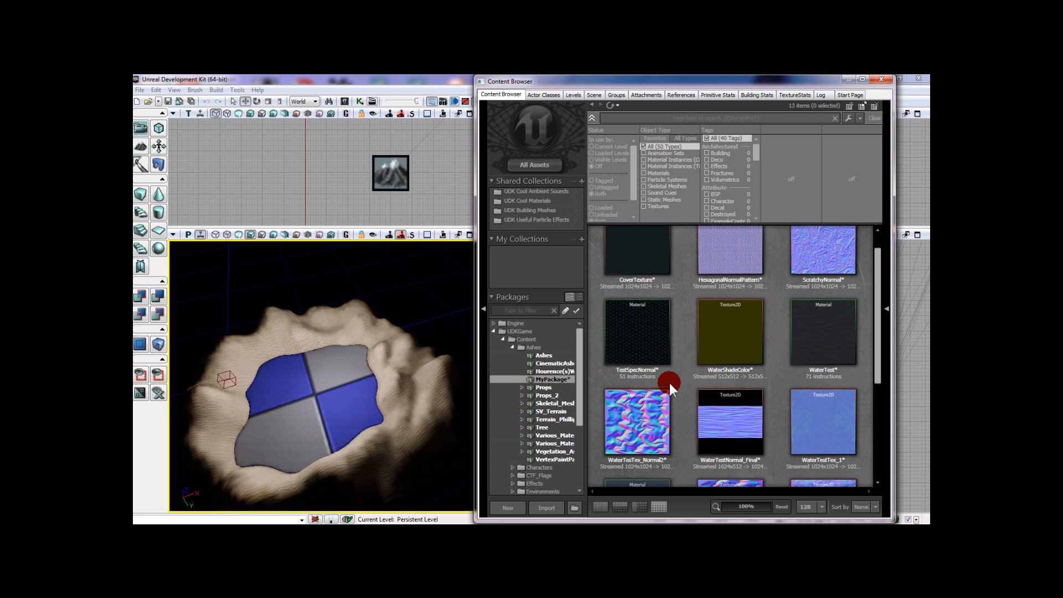
scroll(670, 384, down, 3)
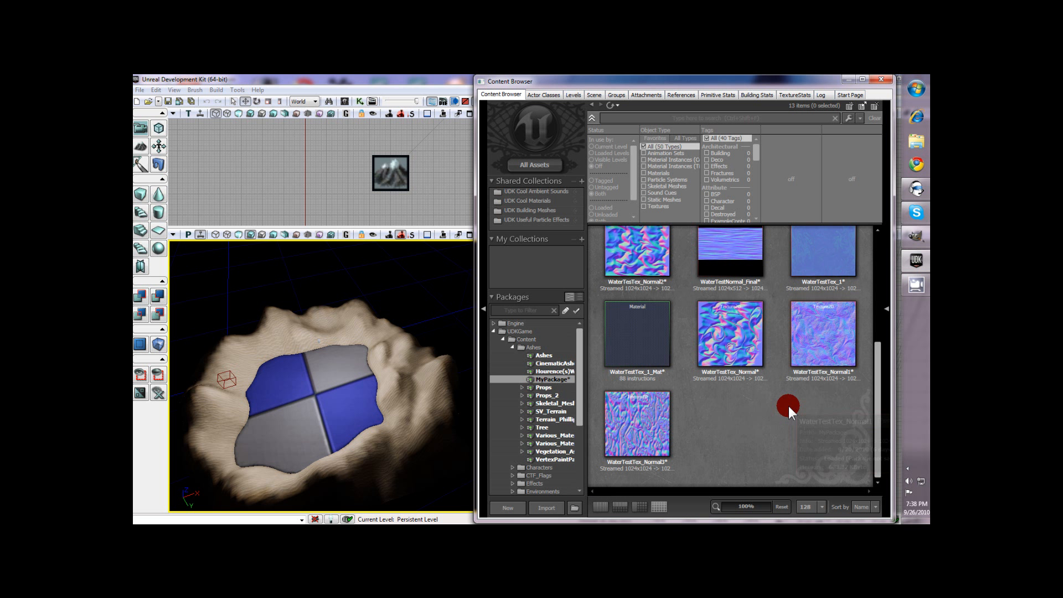
scroll(783, 417, up, 2)
scroll(779, 424, down, 1)
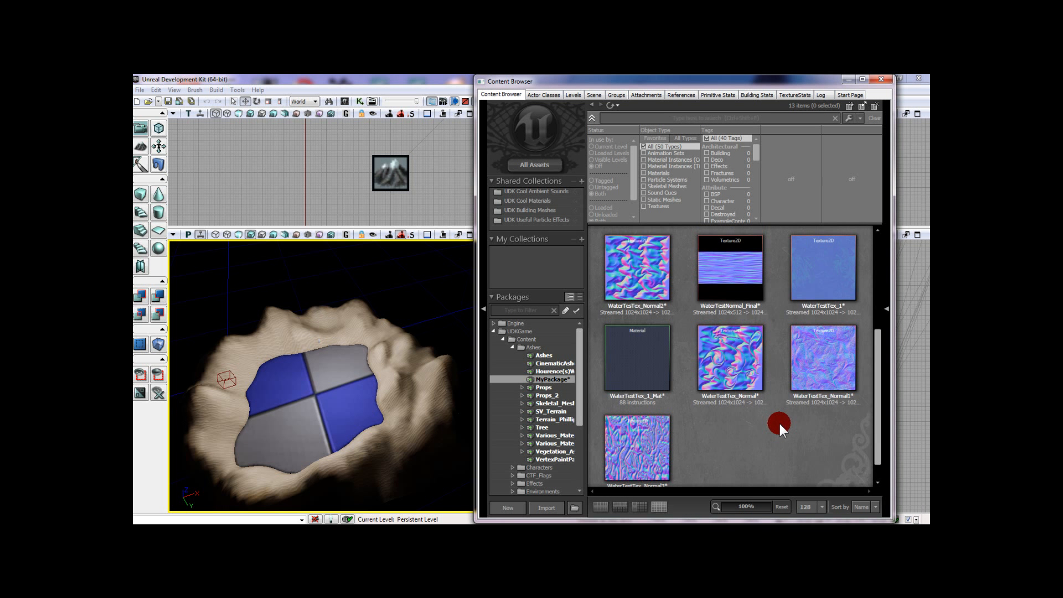
scroll(779, 424, up, 1)
scroll(769, 365, down, 2)
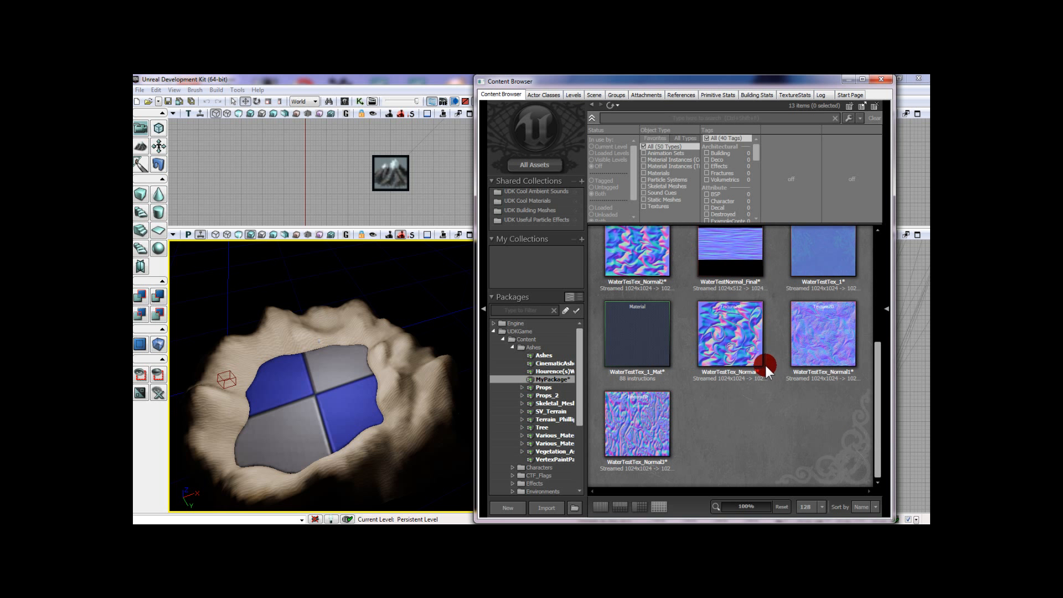
- Switch to GIMP and create a new blank image of 1024 × 512 pixels
mouse_move(921, 142)
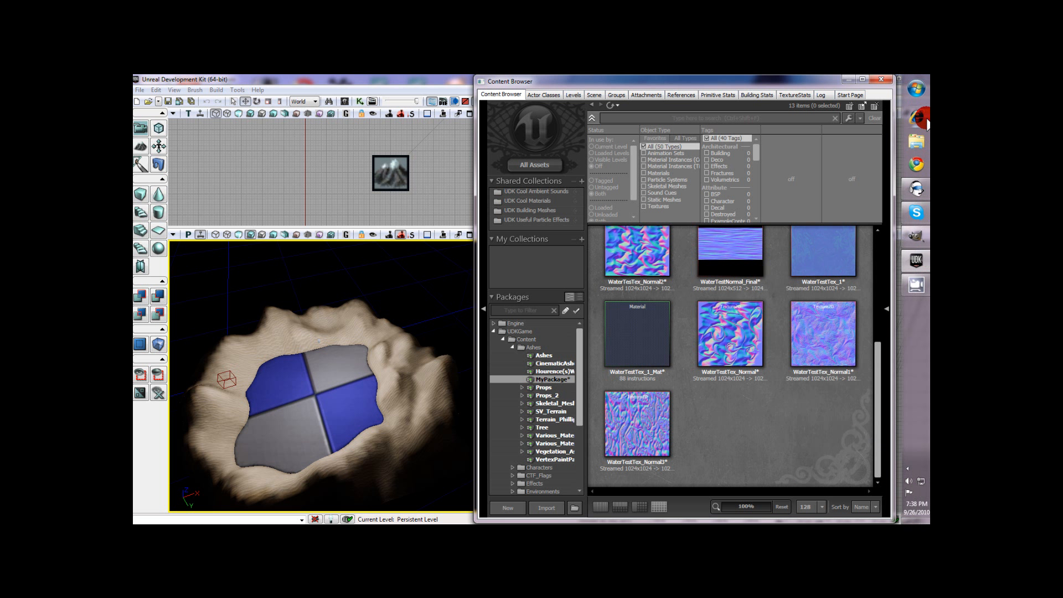
click(917, 244)
click(138, 88)
click(154, 104)
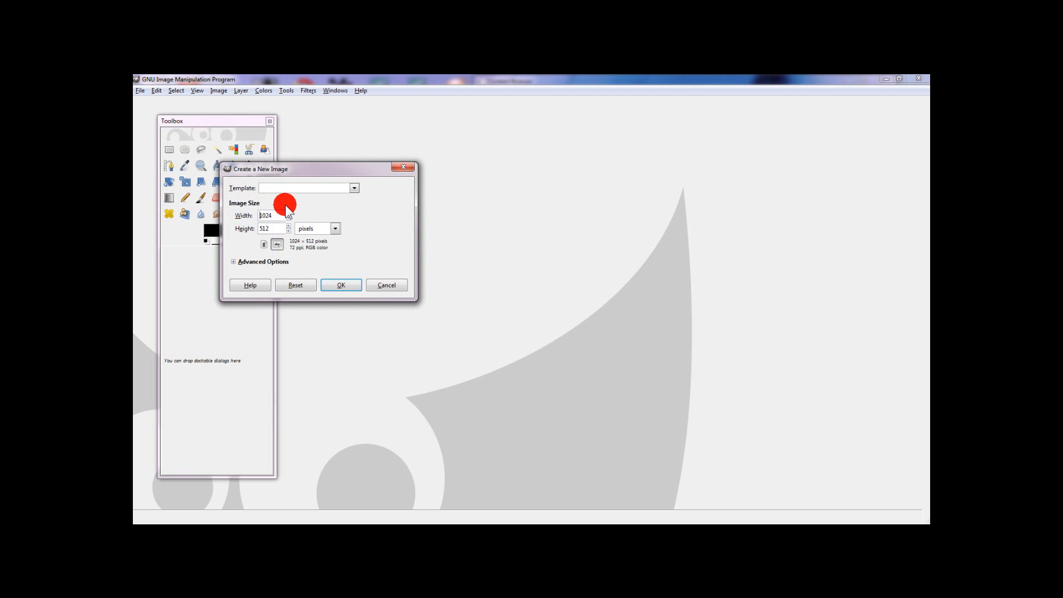
click(276, 214)
click(342, 285)
- Render turbulent, tileable Solid Noise on the image with detail 1, X size 4.0 and Y size 16.0
click(309, 91)
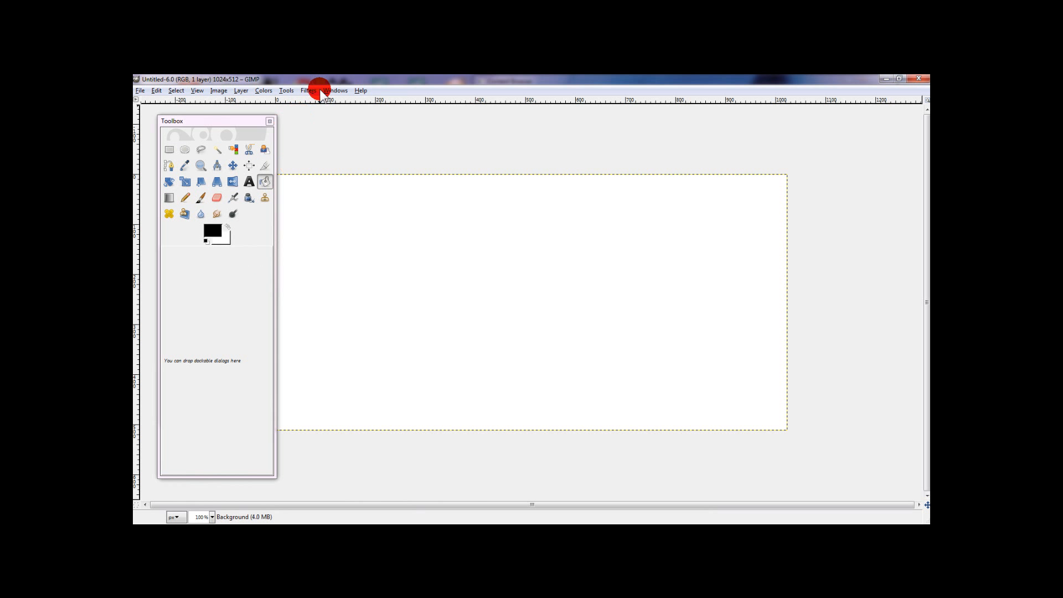
mouse_move(340, 252)
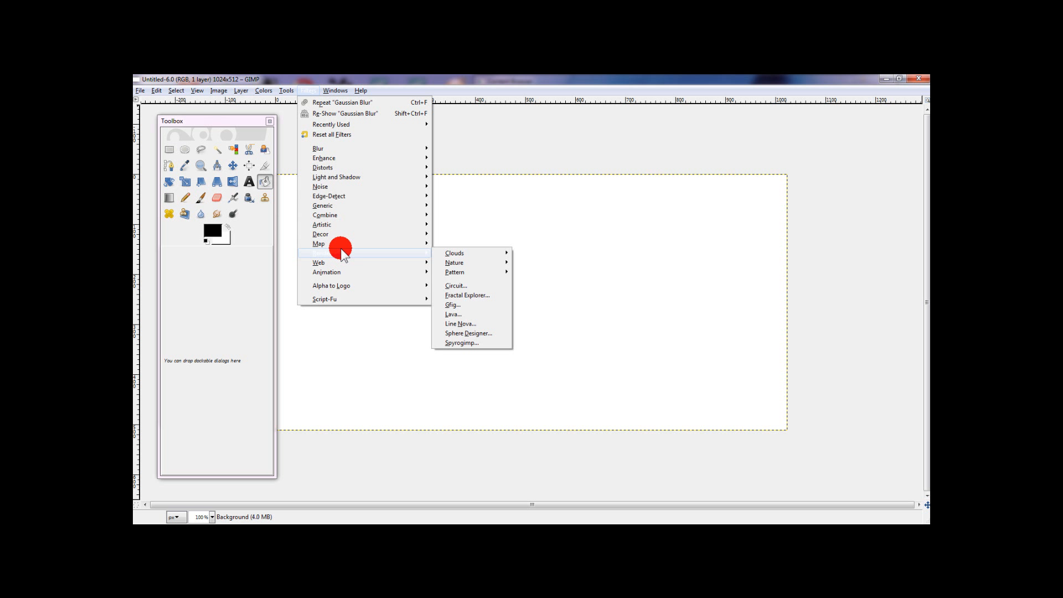
mouse_move(497, 255)
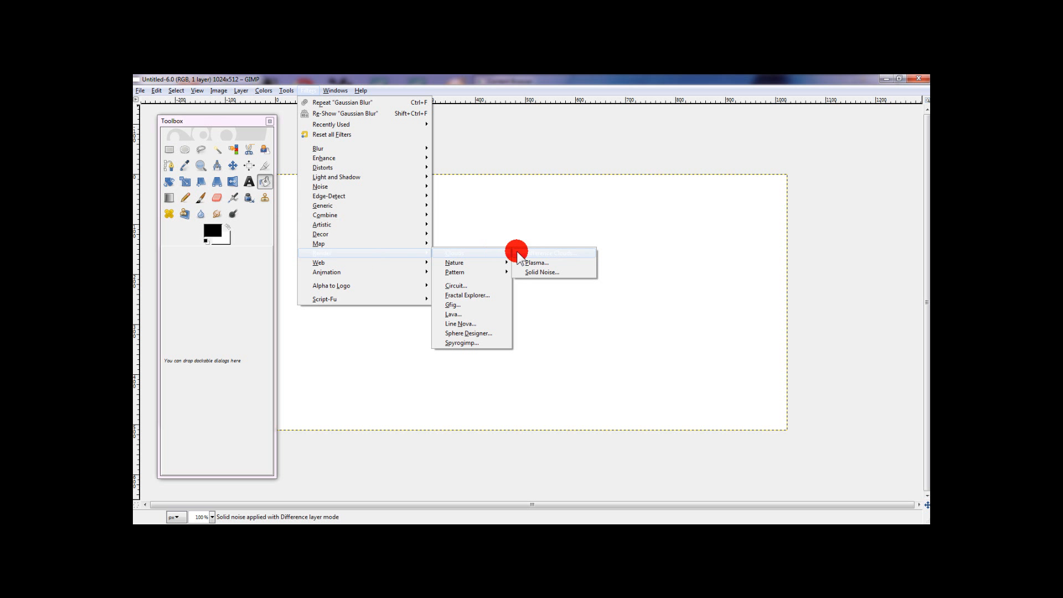
click(542, 273)
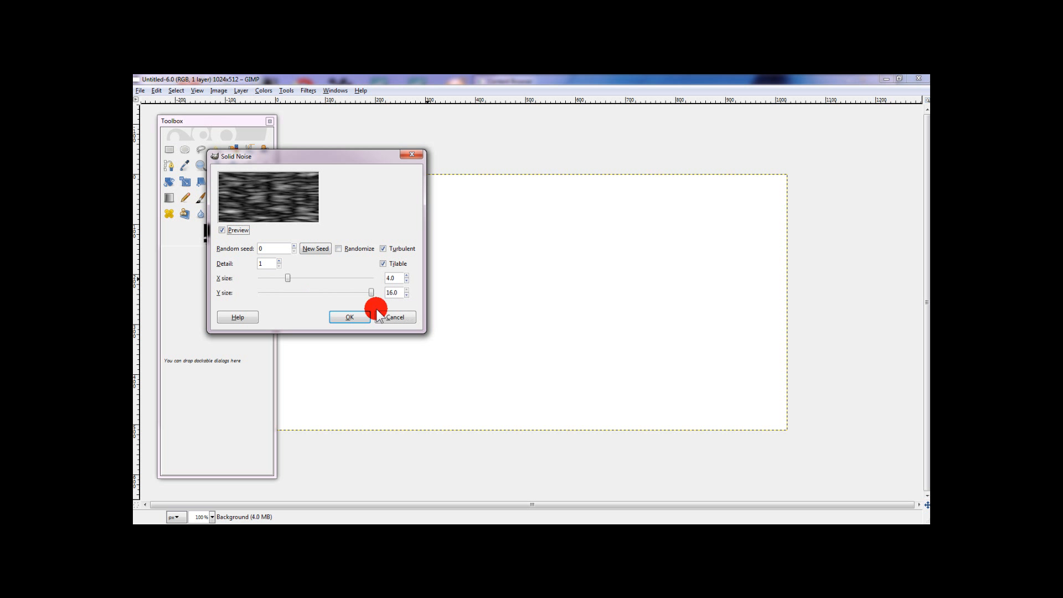
click(346, 317)
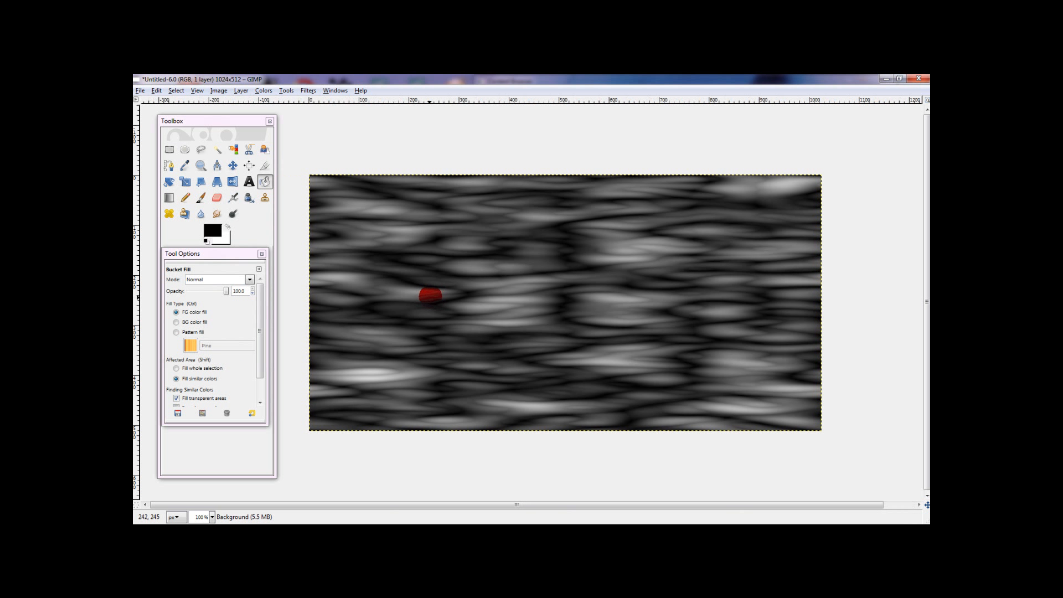
- Convert the noise with the Normalmap filter using 9x9, minimum Z 1, scale 100 and Biased RGB conversion
click(305, 90)
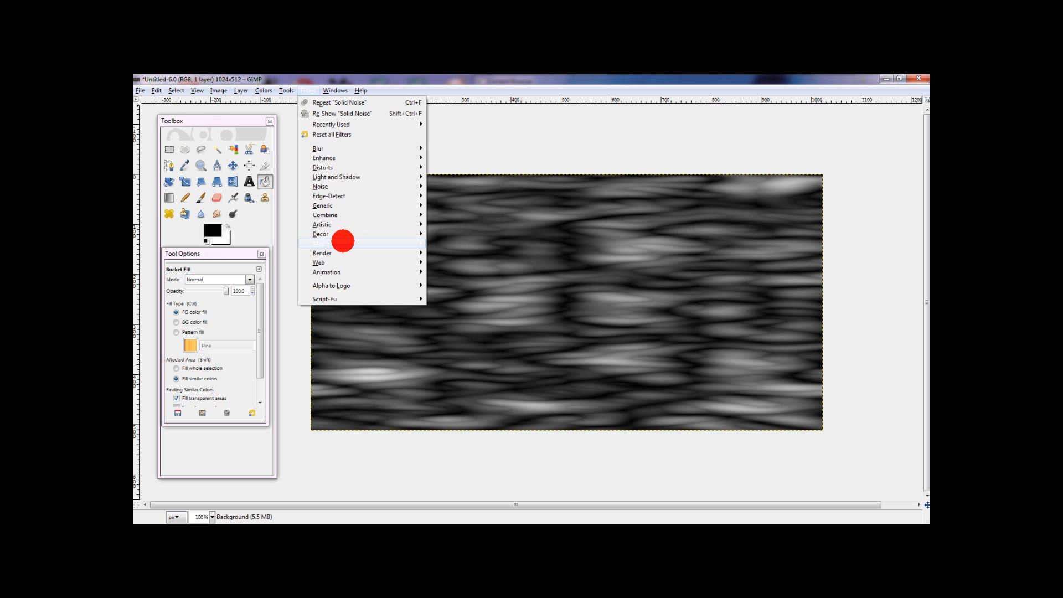
mouse_move(343, 243)
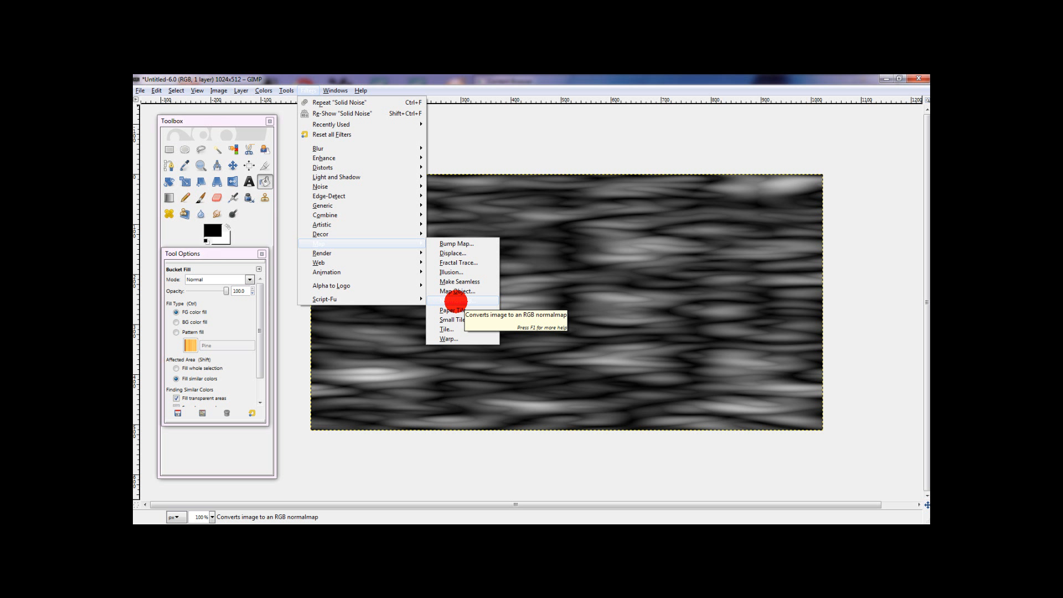
click(456, 300)
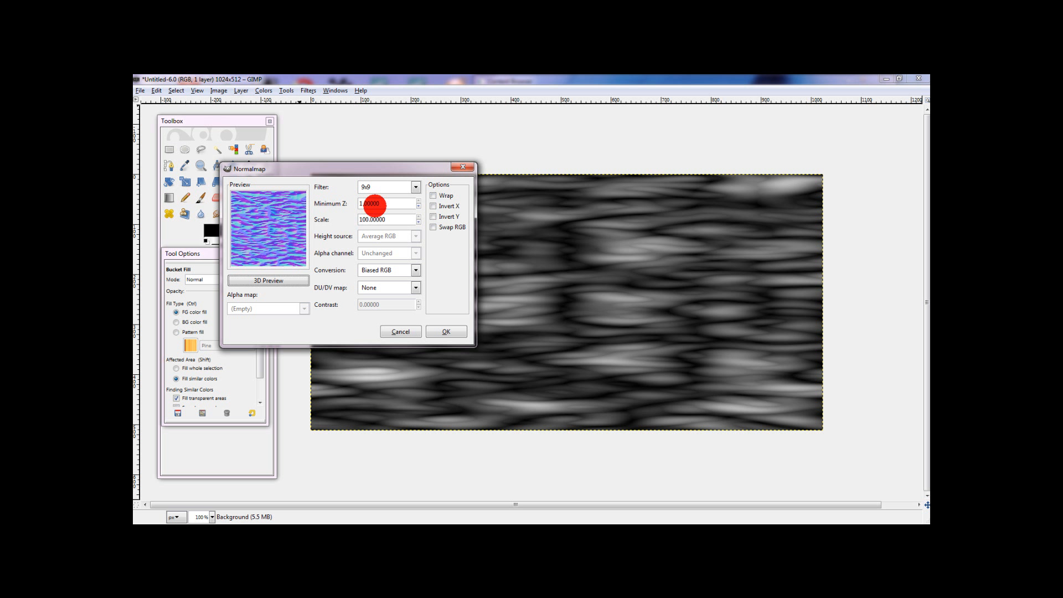
click(378, 203)
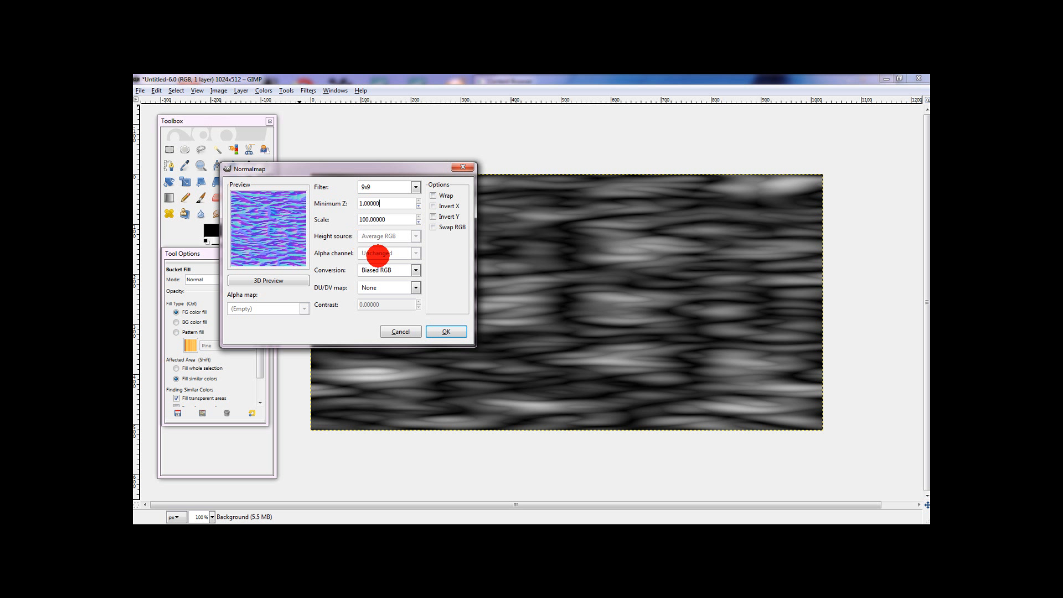
click(362, 269)
click(363, 271)
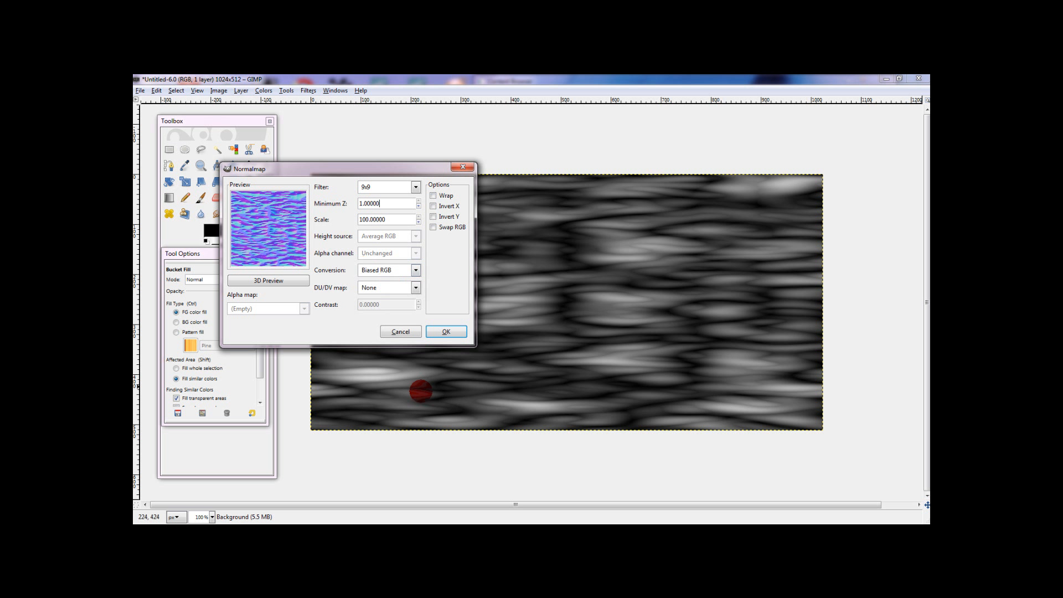
click(446, 331)
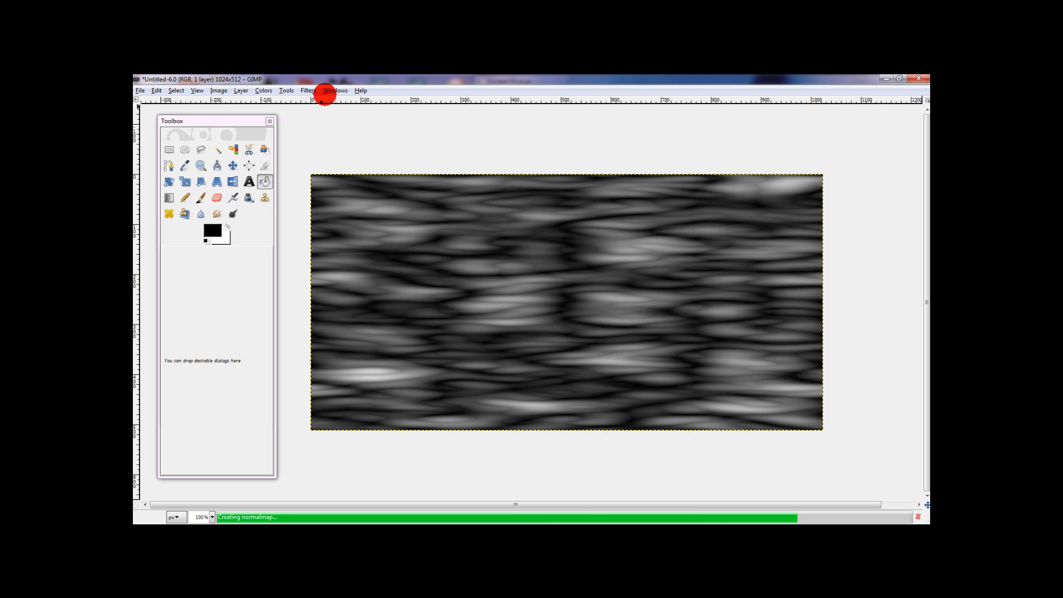
- Apply a Gaussian Blur of 10 px horizontally and vertically to the normal map, using the RLE method
click(304, 90)
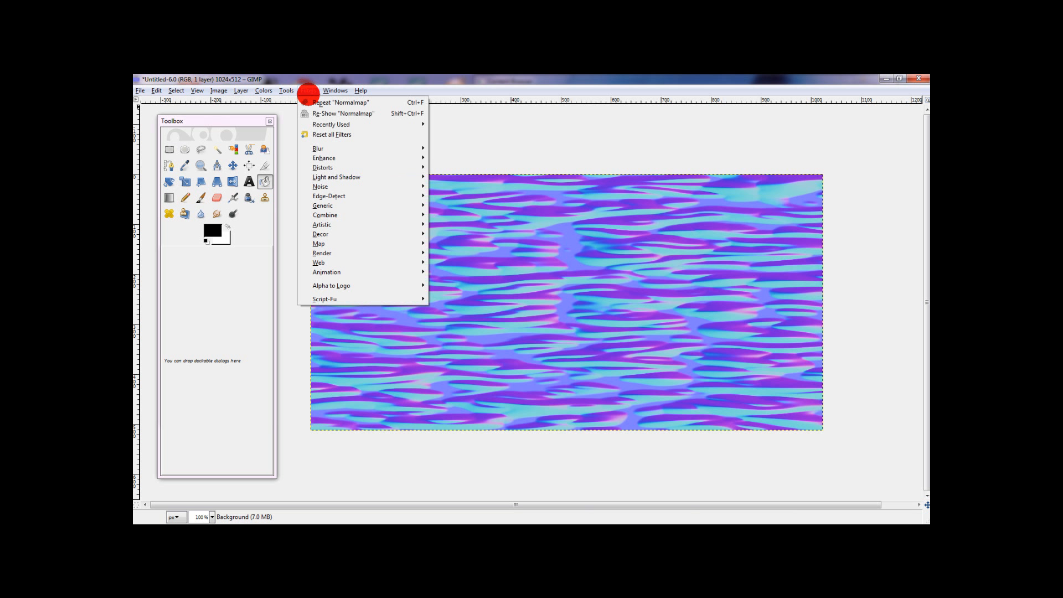
mouse_move(320, 148)
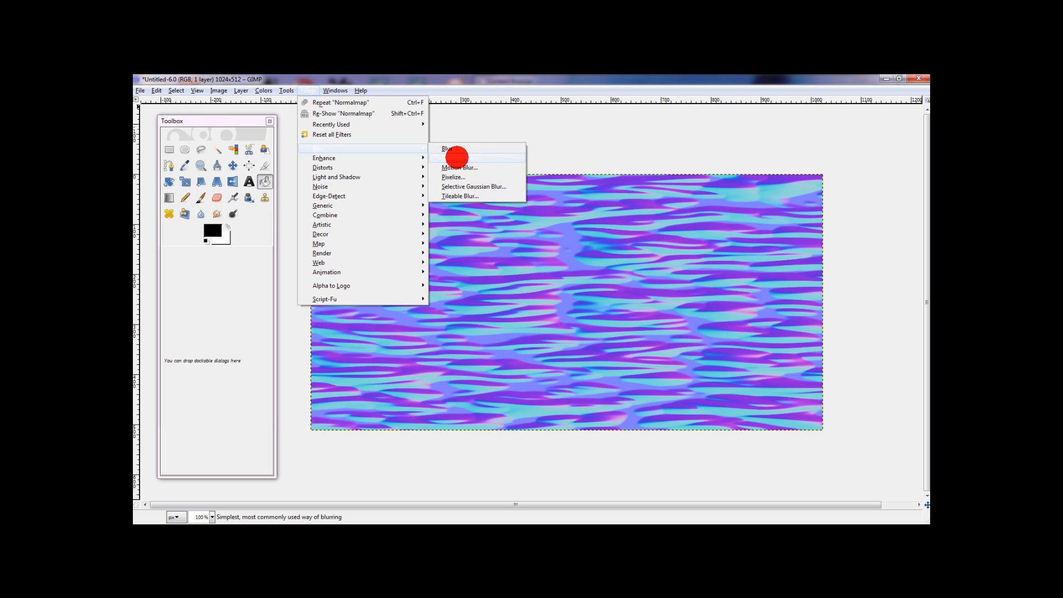
click(458, 158)
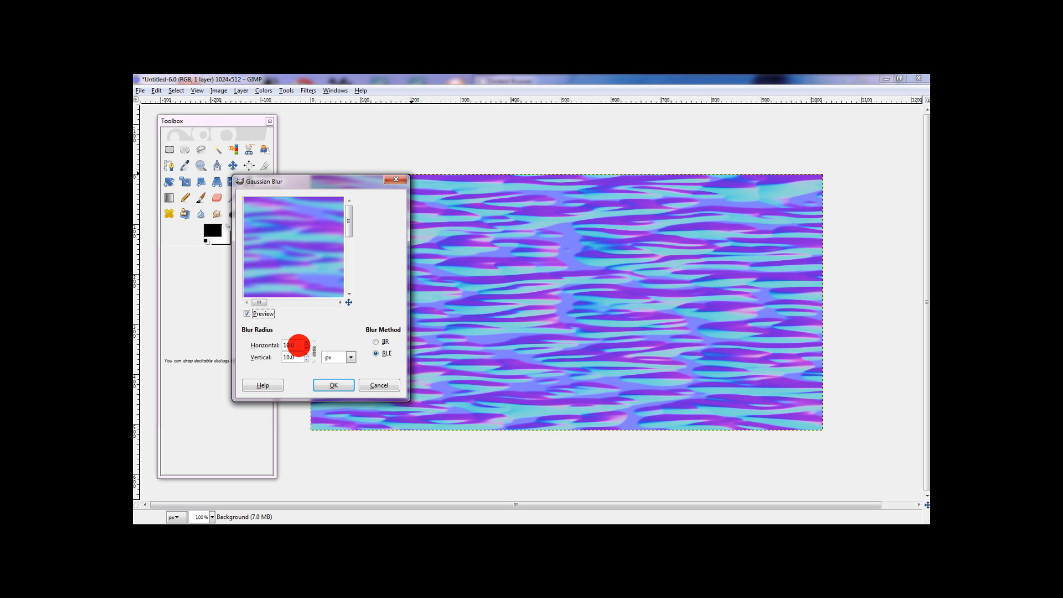
click(332, 384)
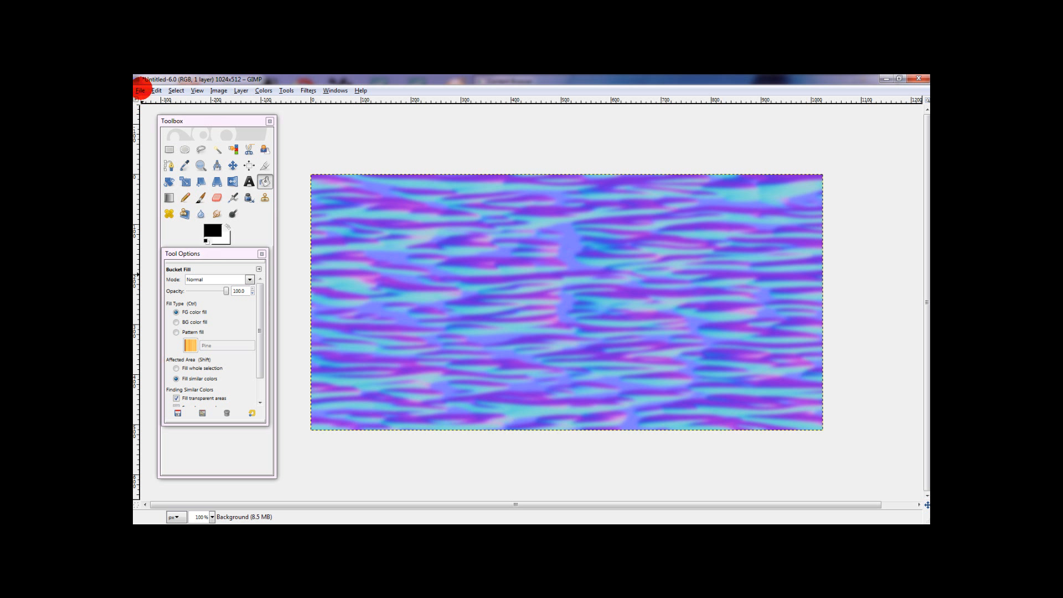
- Save the image as TutorialWaterNormal.tga in the Pictures folder with RLE compression and bottom-left origin
click(141, 92)
click(156, 181)
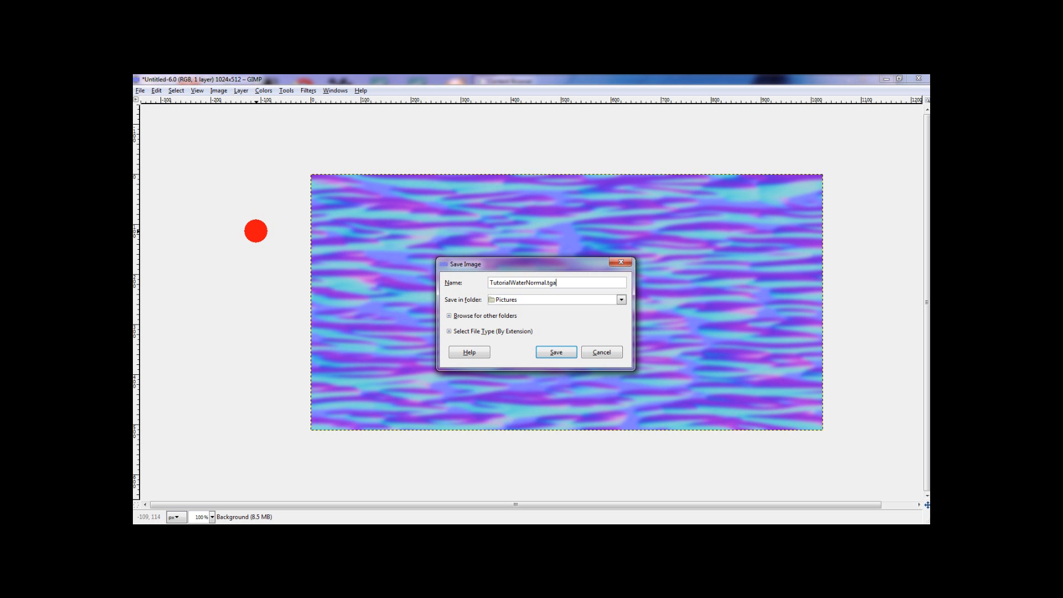
key(Return)
key(Return)
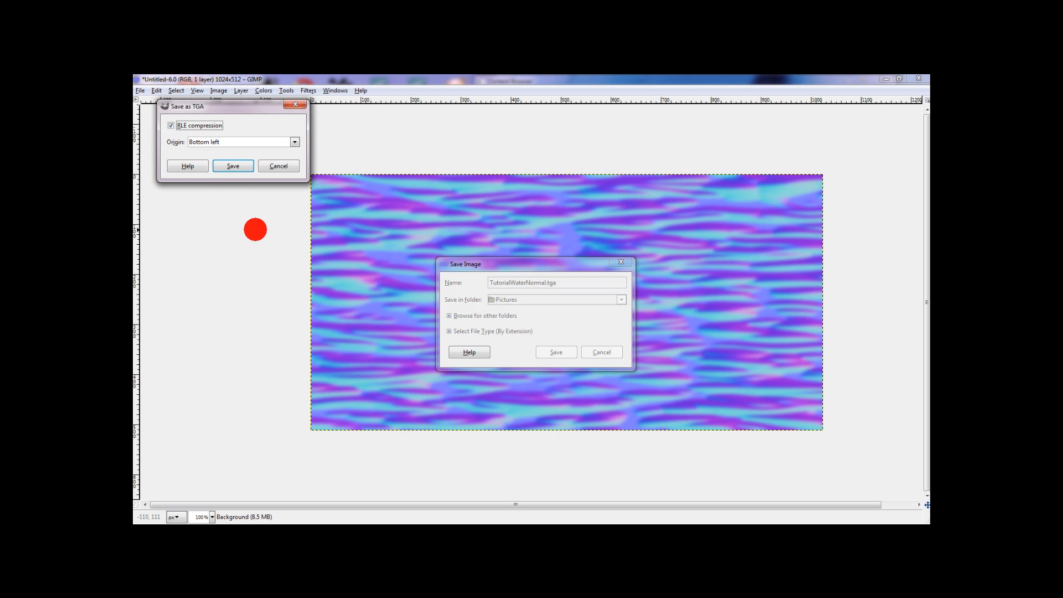
key(Return)
- Switch to the Unreal Development Kit and import the TutorialWaterNormal texture into MyPackage
mouse_move(916, 157)
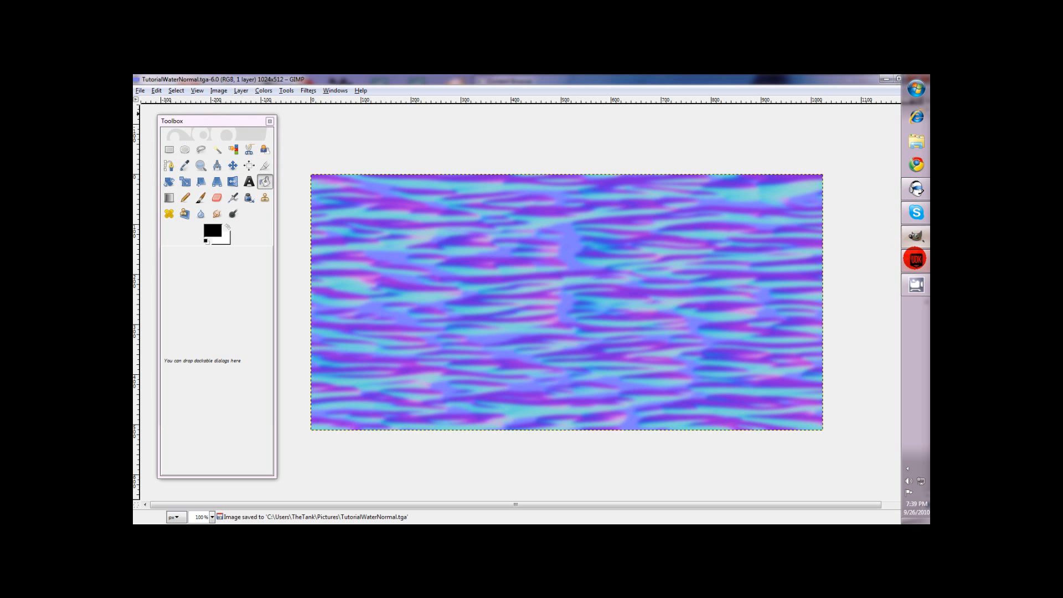
click(914, 260)
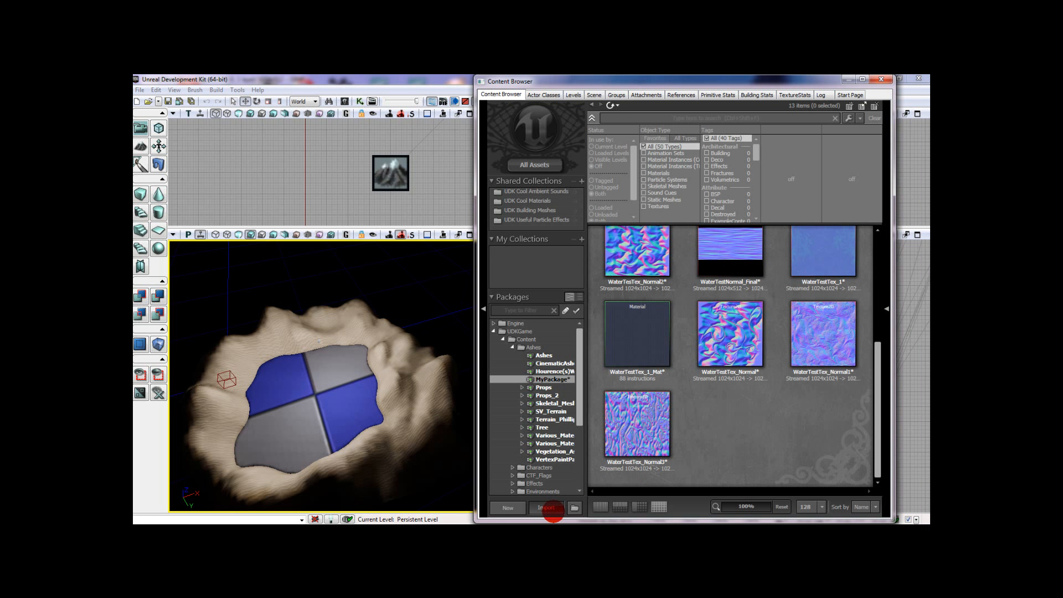
click(547, 508)
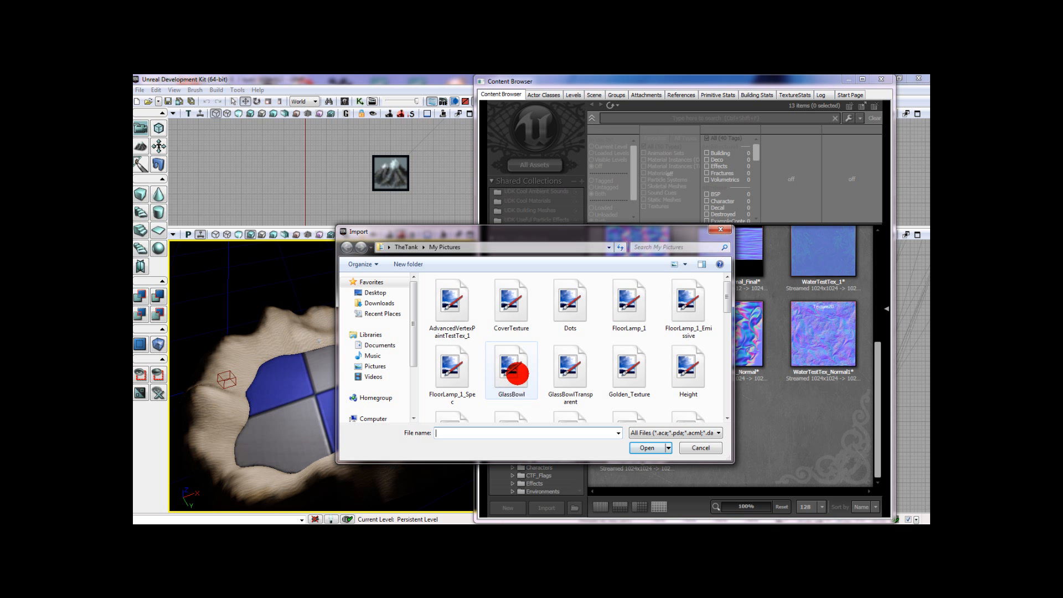
click(522, 350)
scroll(527, 332, down, 1)
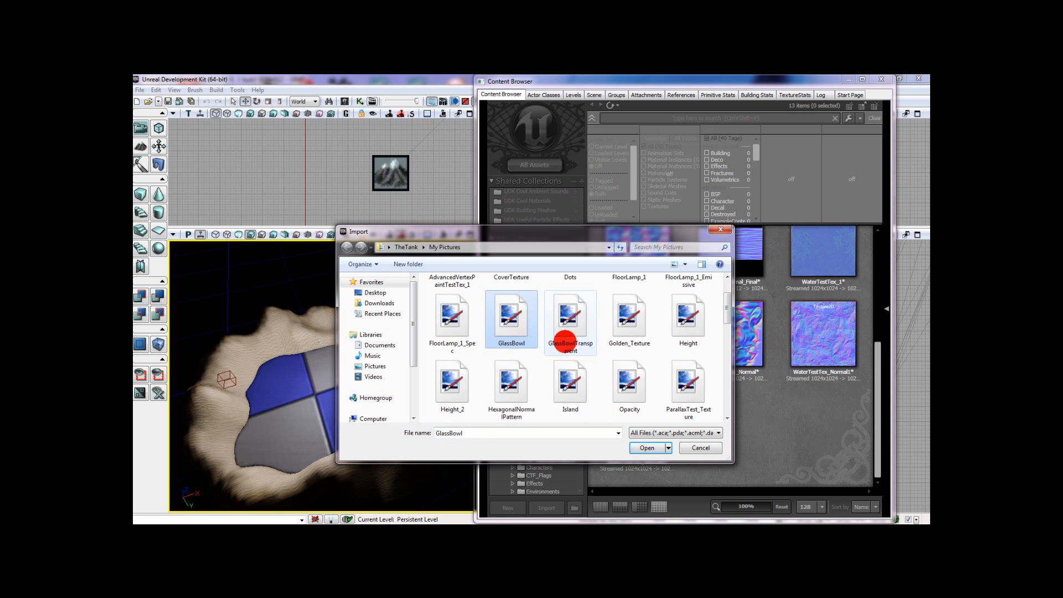
scroll(564, 332, down, 2)
click(466, 388)
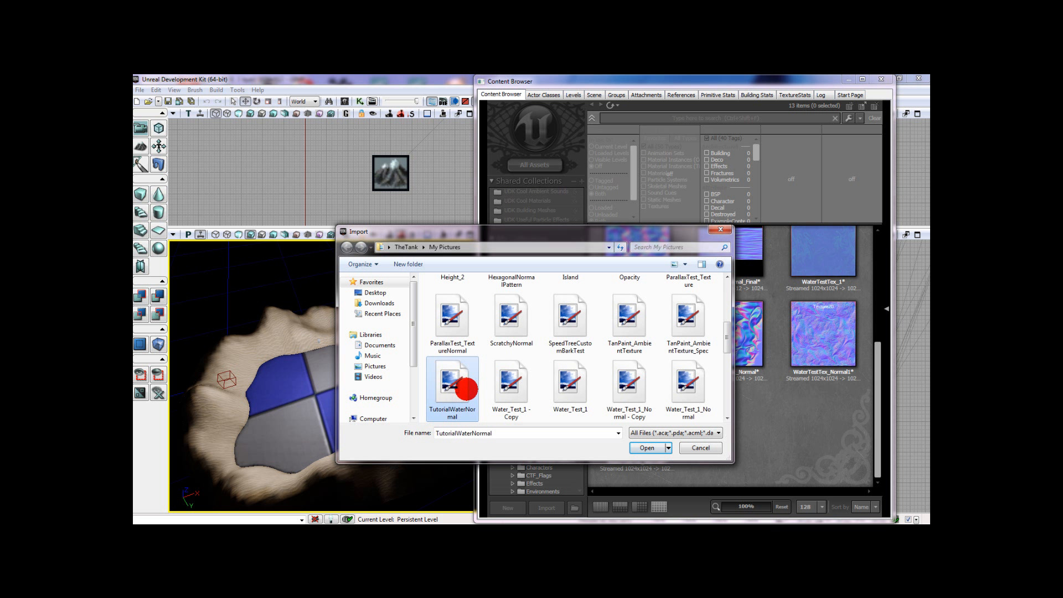
click(647, 447)
click(682, 256)
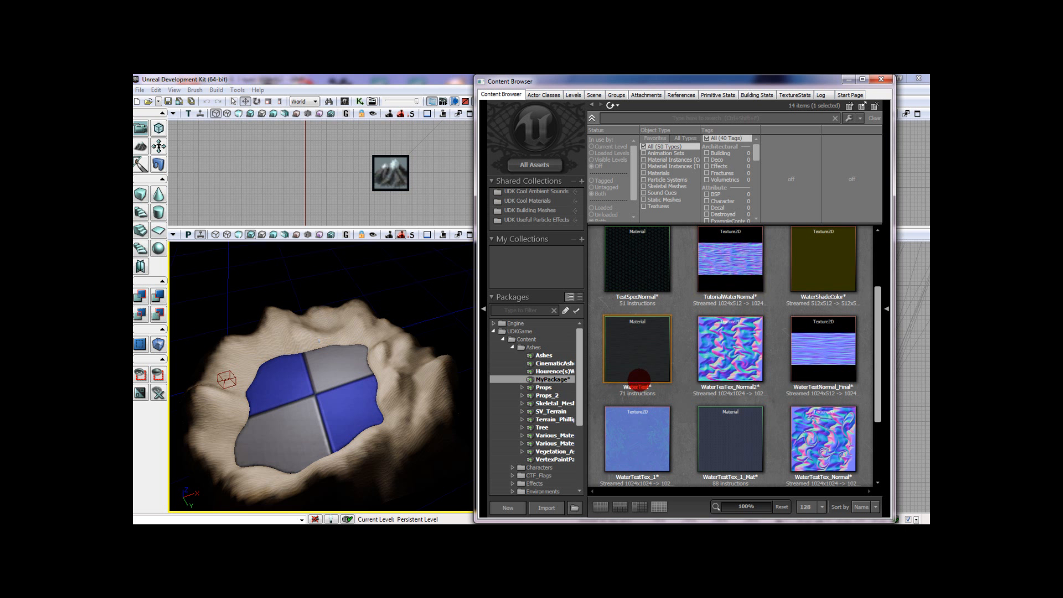
- Open the WaterTest material, examine its whole node network, and close the material editor
double_click(631, 381)
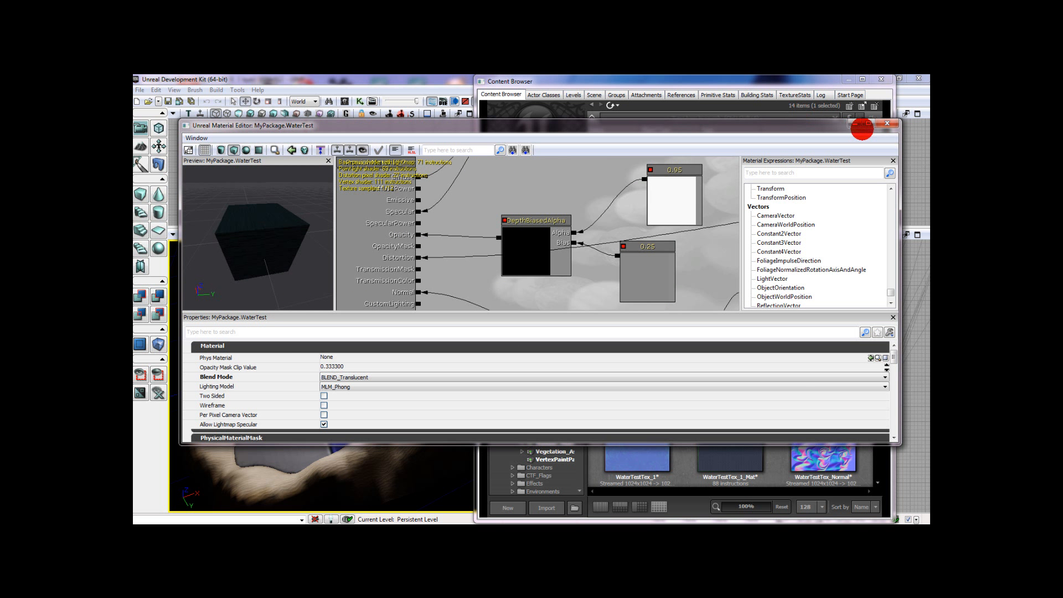
click(671, 221)
scroll(580, 231, down, 3)
click(611, 208)
scroll(611, 208, down, 3)
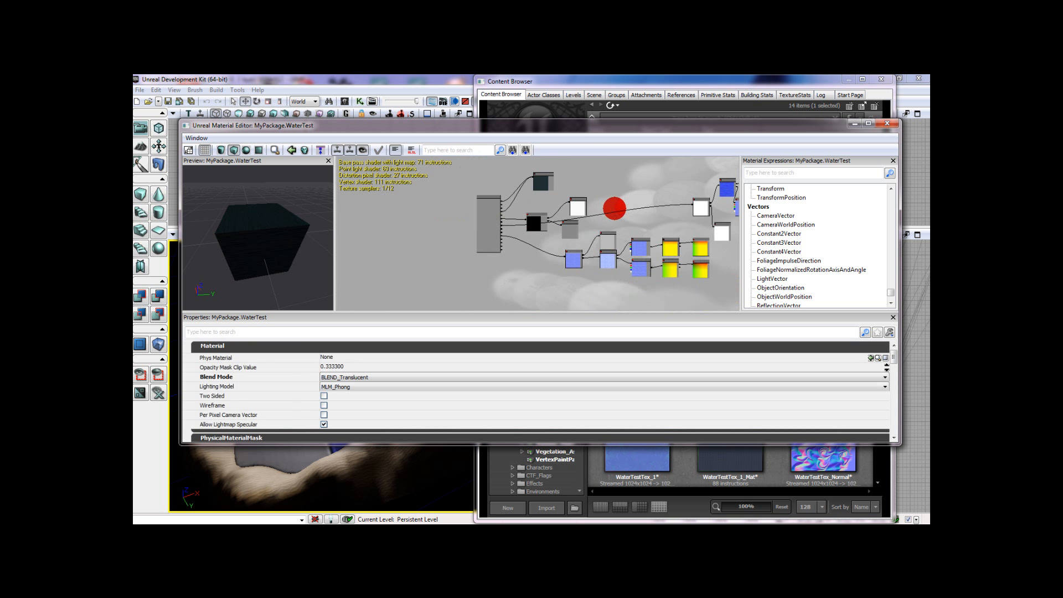
click(892, 115)
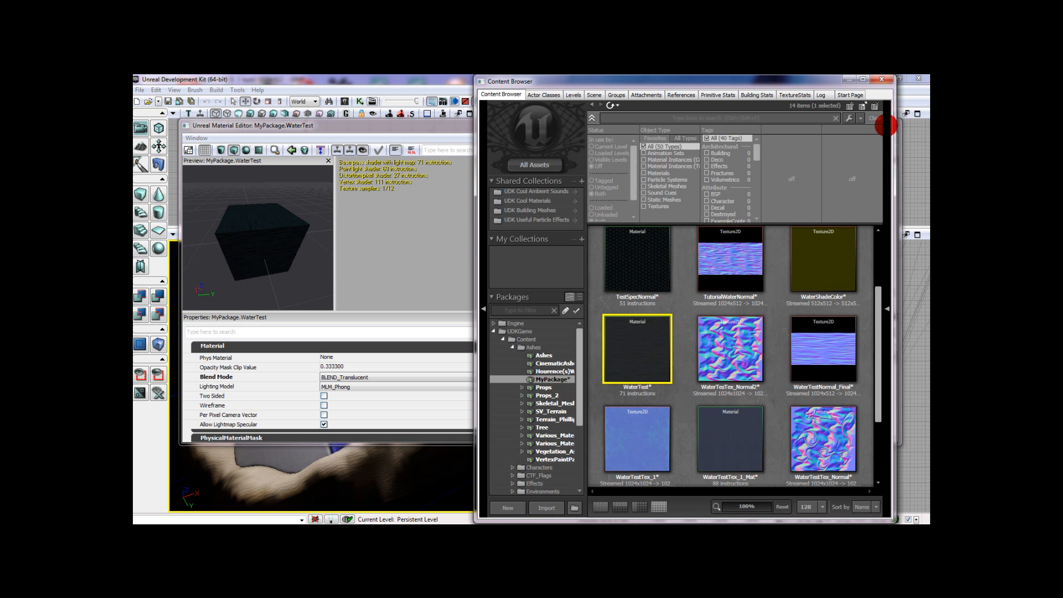
click(440, 127)
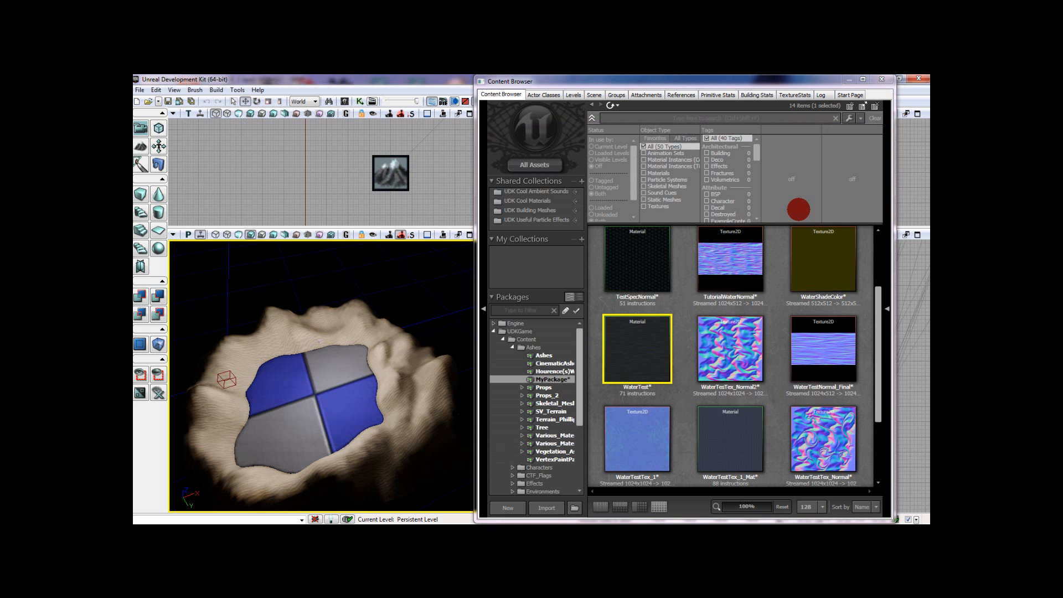
click(887, 123)
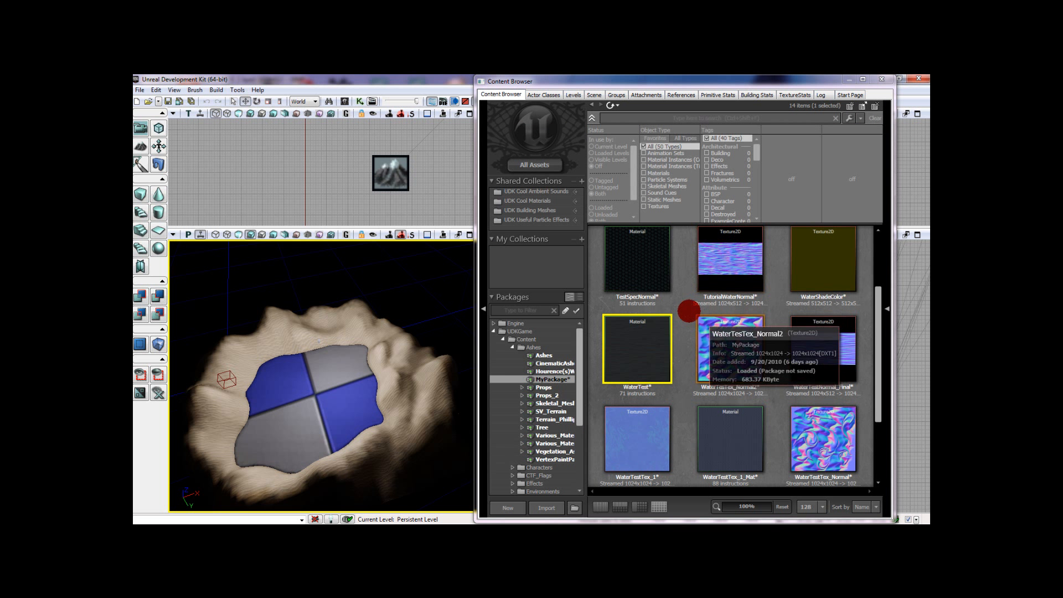
- Create a new material named WaterTutorialMaterial in MyPackage
click(688, 306)
scroll(692, 313, down, 3)
right_click(798, 401)
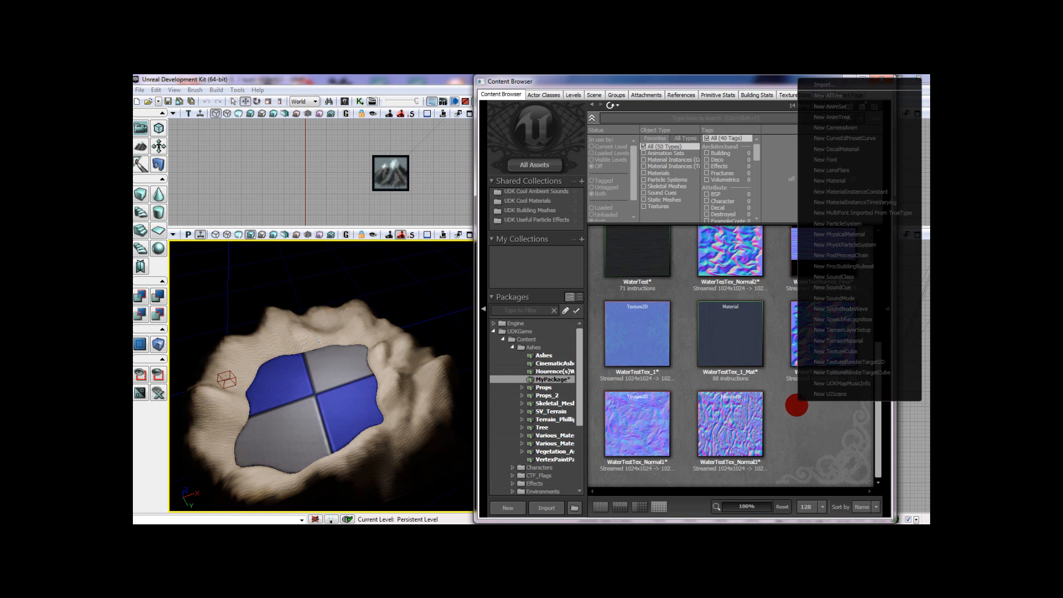
click(812, 180)
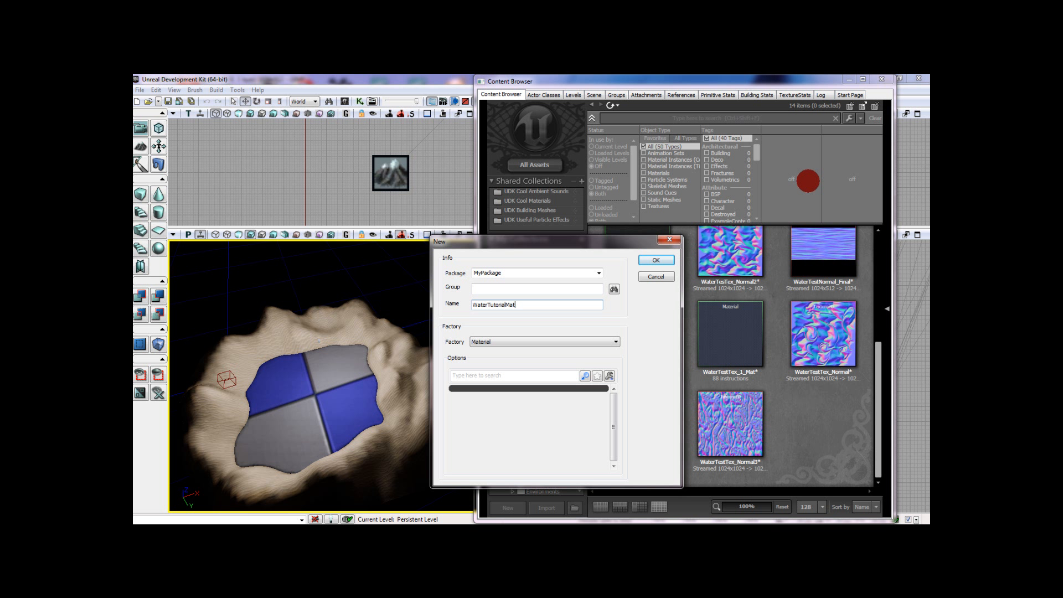
key(Return)
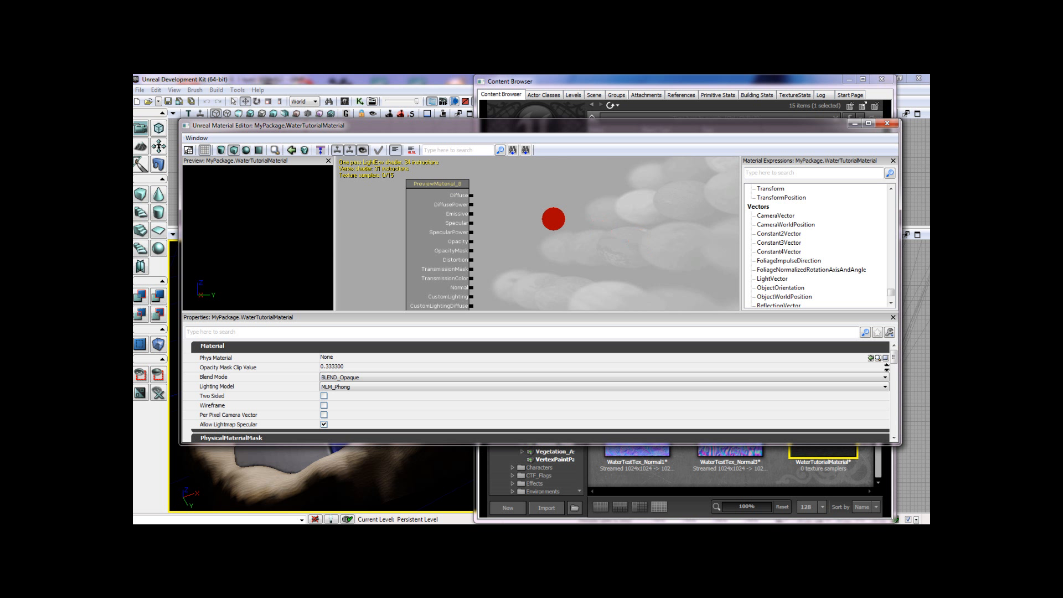
- Add a Constant3Vector beside the material node with R 0.01, G 0.025 and B 0.025
right_click(543, 190)
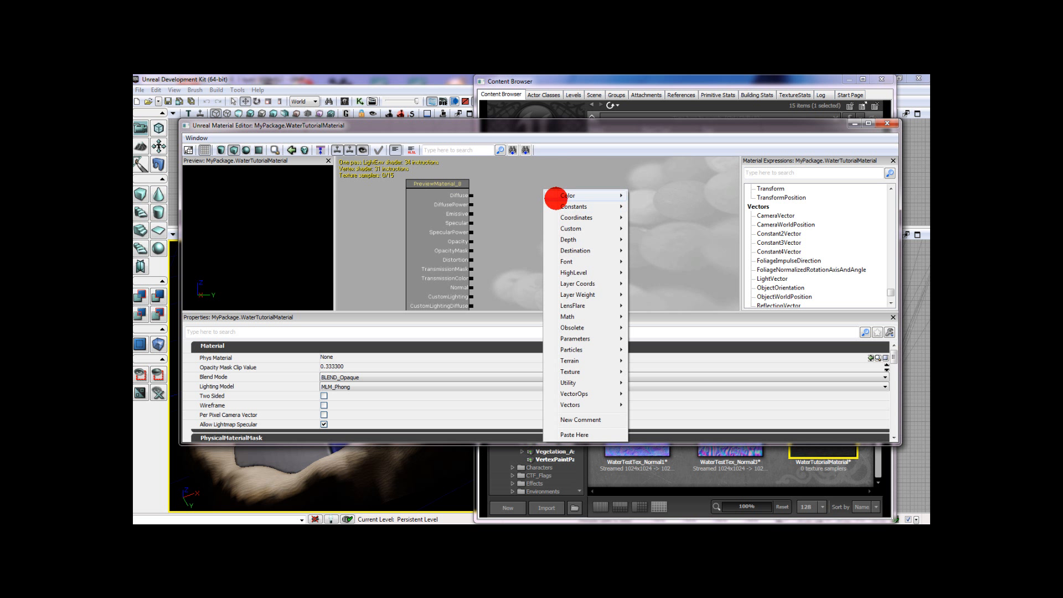
mouse_move(570, 207)
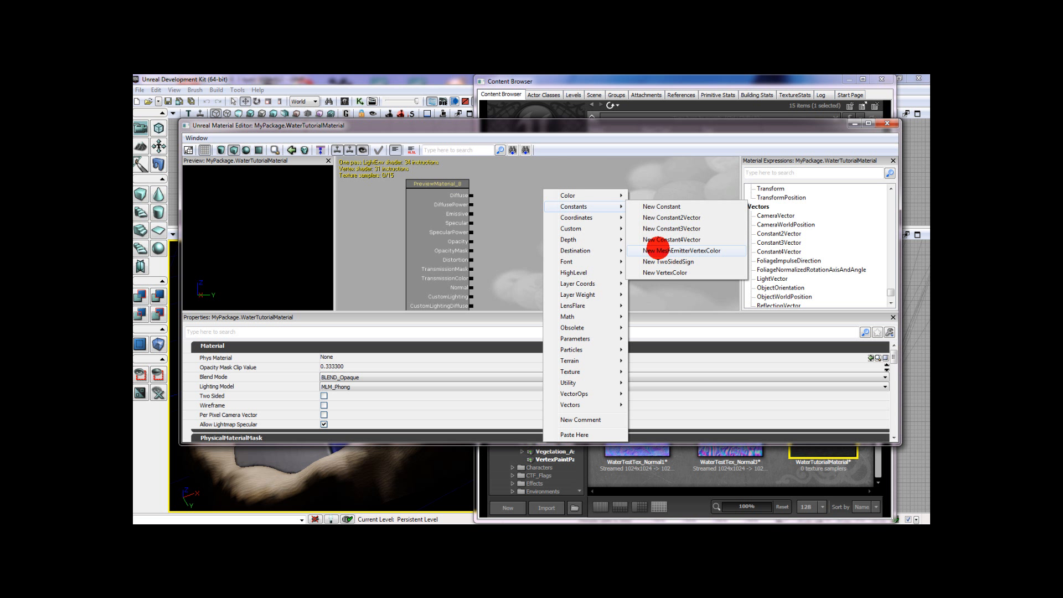
click(687, 228)
ctrl+drag(526, 231, 538, 185)
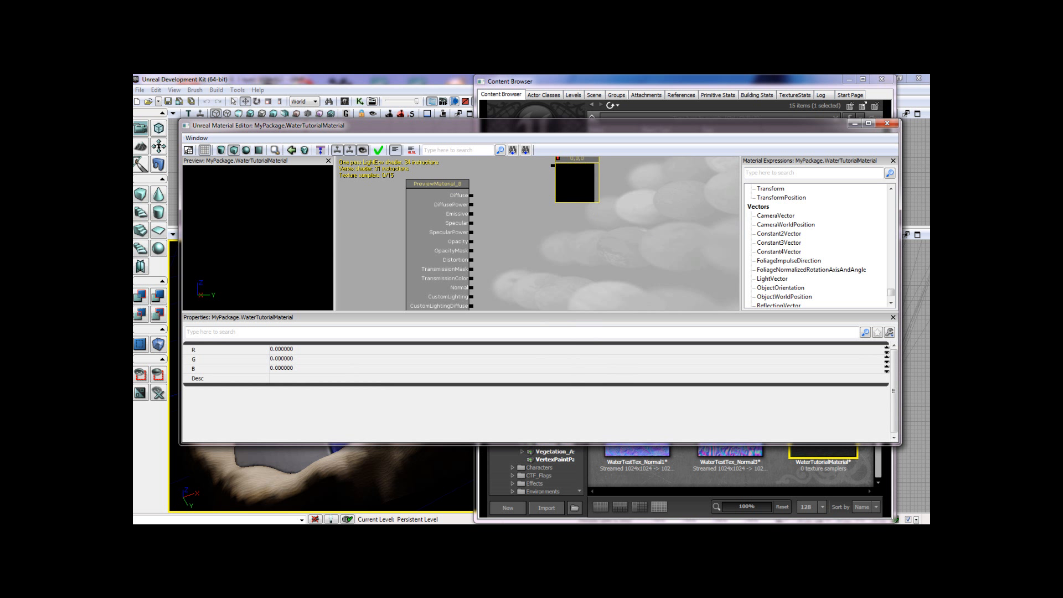
click(286, 350)
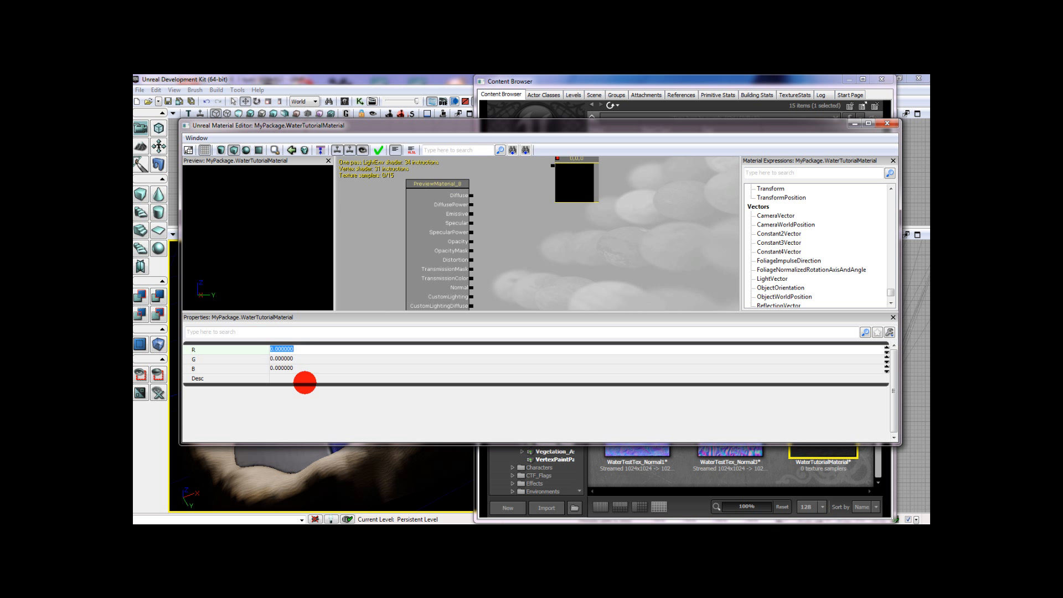
key(Tab)
text(.0)
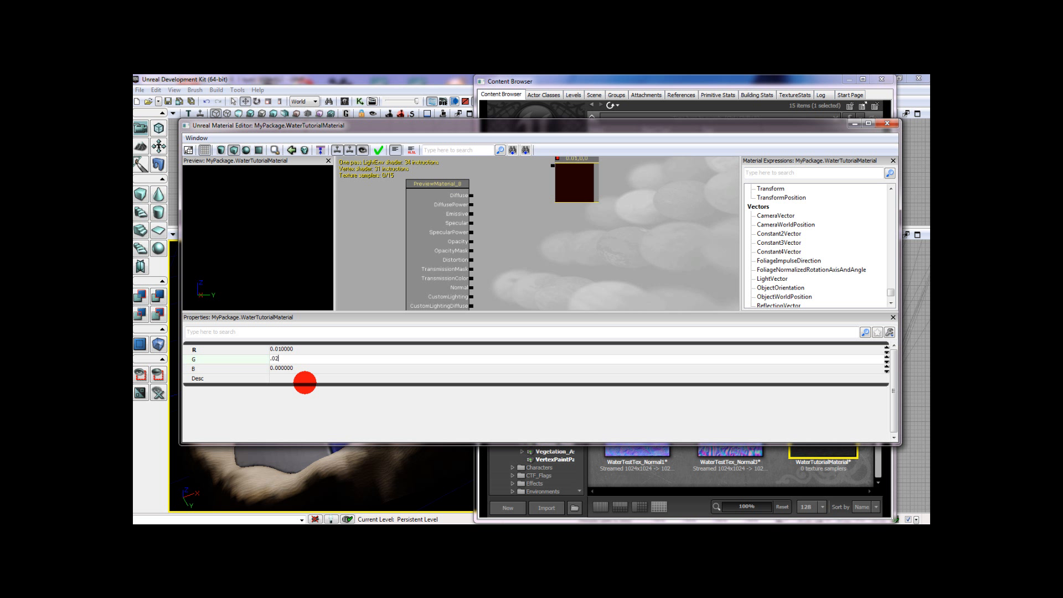
key(Tab)
text(.02)
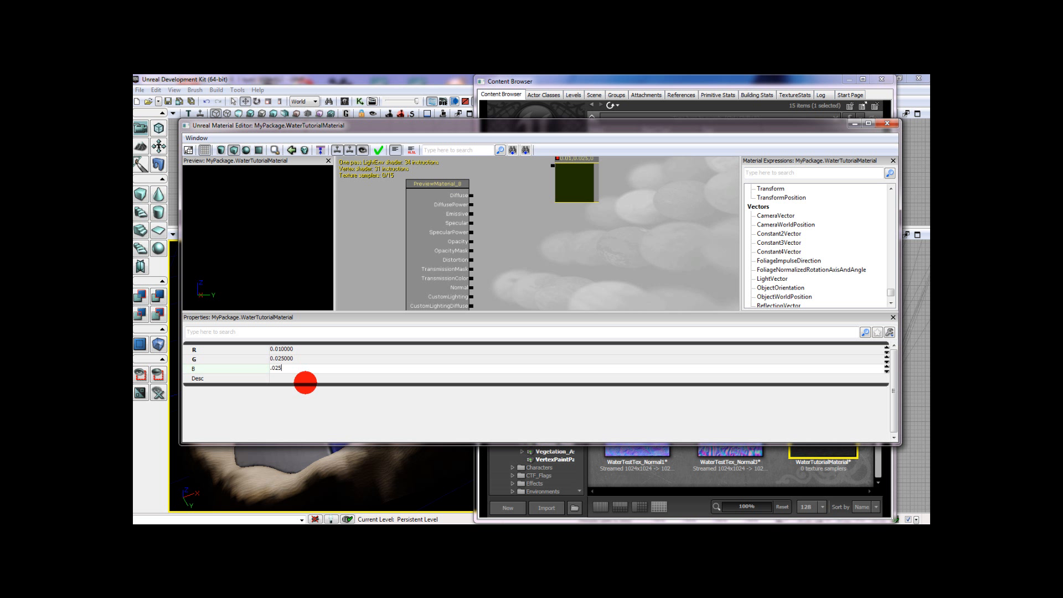
key(Return)
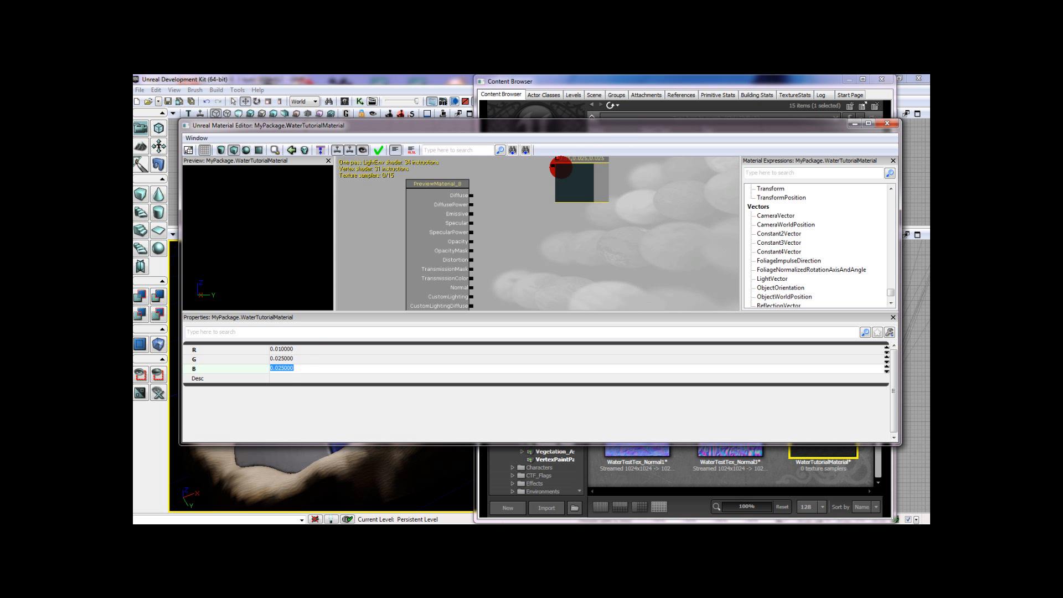
- Connect the Constant3Vector to the material's Diffuse and Specular inputs
drag(585, 179, 591, 191)
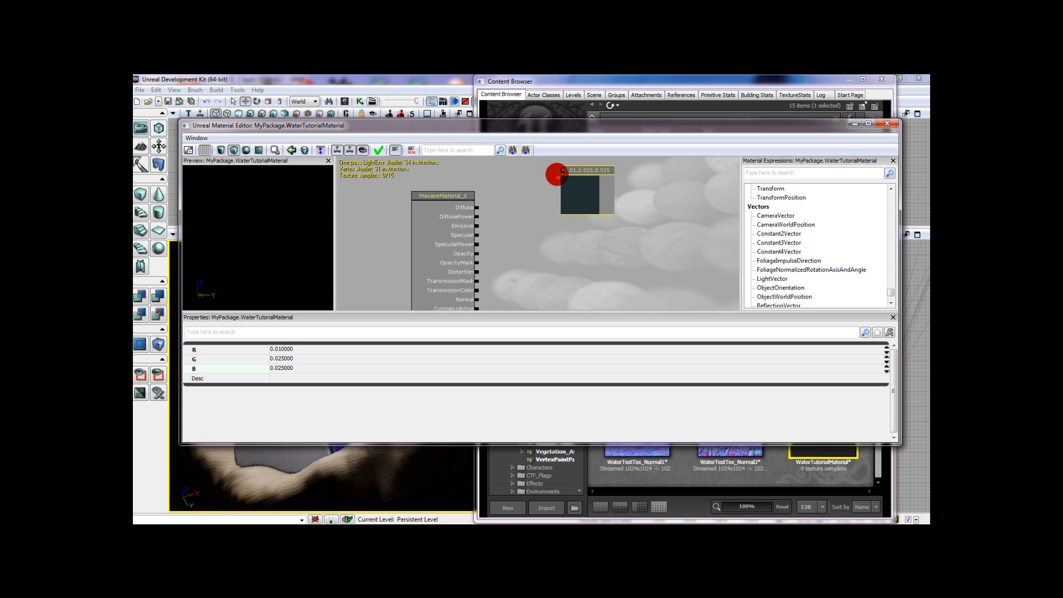
drag(555, 177, 476, 207)
drag(557, 176, 478, 235)
scroll(532, 221, down, 3)
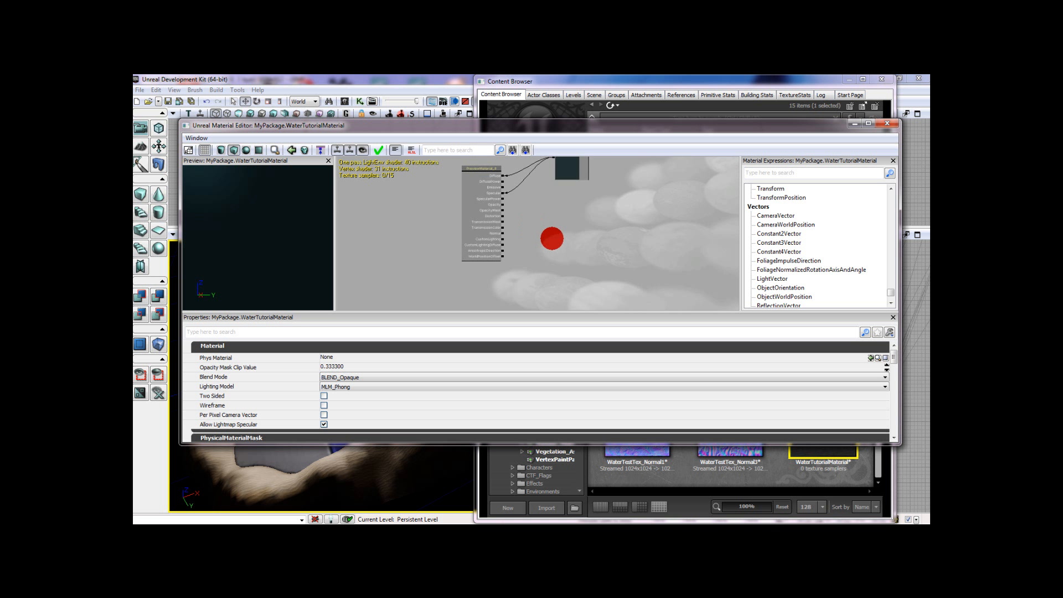
- Add a Texture Sample using the TutorialWaterNormal texture and duplicate it directly below the first one
click(758, 468)
scroll(775, 421, up, 5)
click(746, 304)
drag(397, 261, 379, 253)
scroll(482, 254, up, 3)
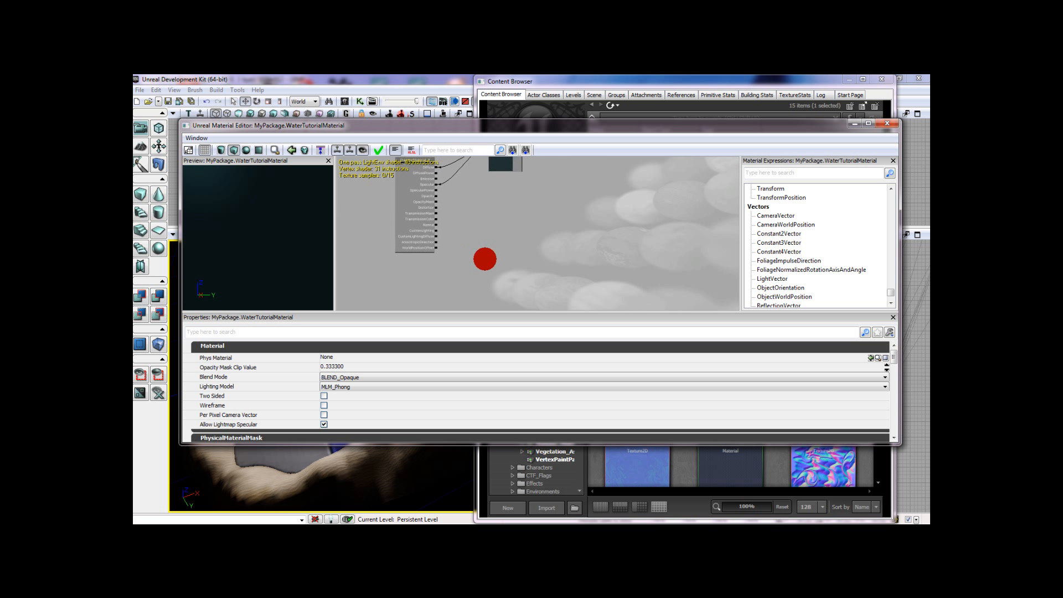
drag(507, 249, 485, 252)
right_click(581, 249)
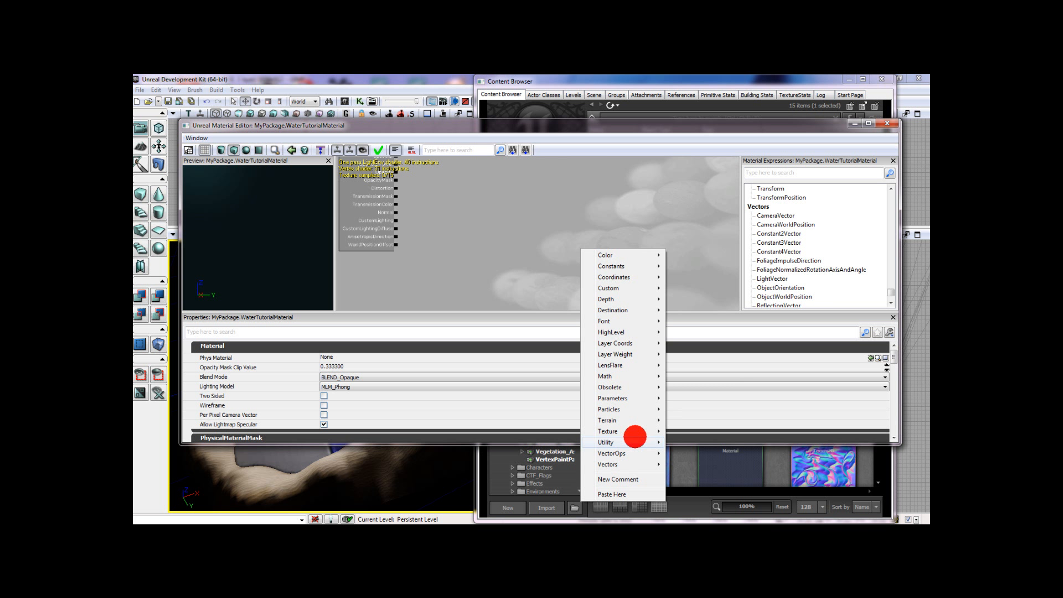
mouse_move(641, 434)
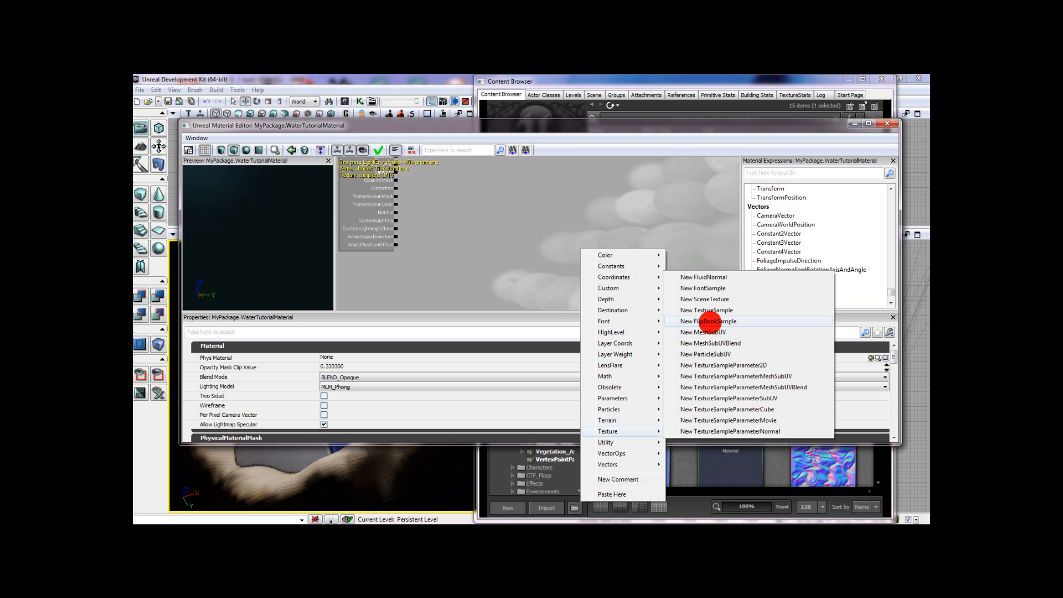
click(707, 310)
mouse_move(600, 242)
mouse_down()
mouse_move(606, 200)
mouse_move(612, 263)
mouse_move(603, 251)
mouse_up()
key(ctrl+w)
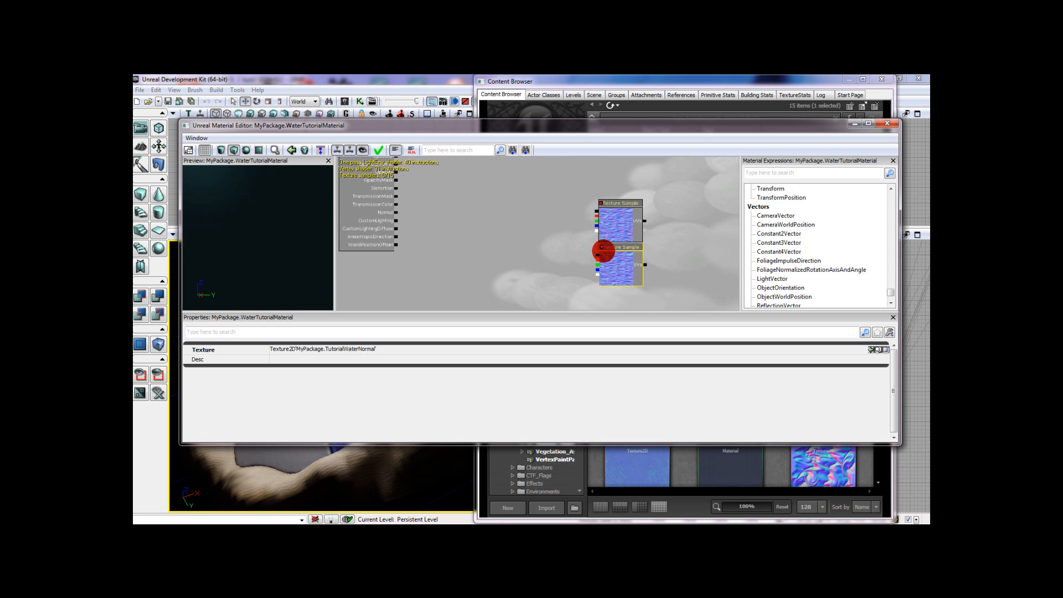
- Add a Panner beside the upper Texture Sample and place a duplicate beside the lower one
drag(602, 251, 637, 254)
click(656, 229)
right_click(656, 230)
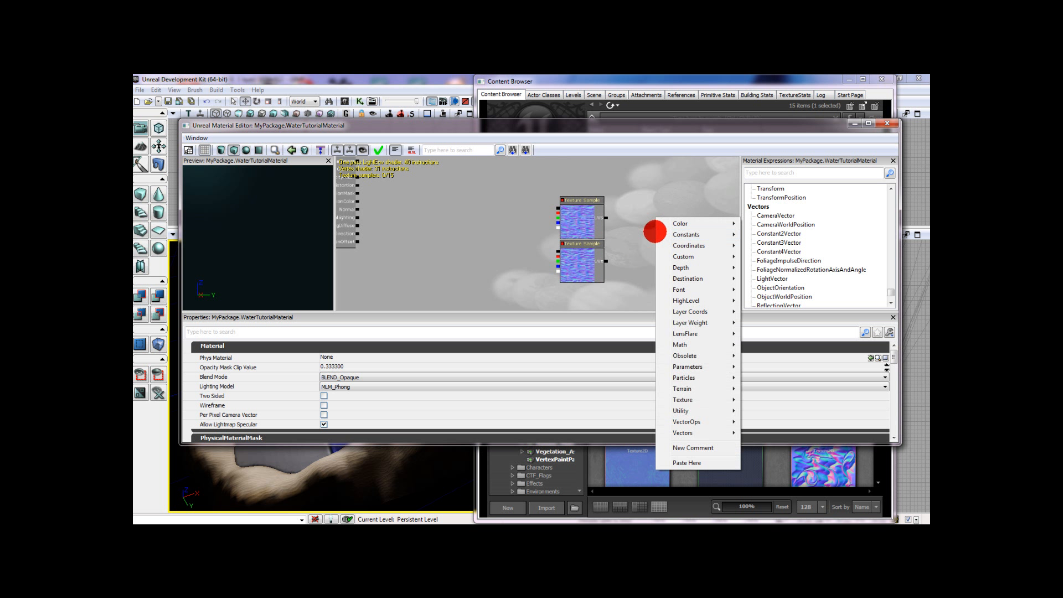
mouse_move(690, 245)
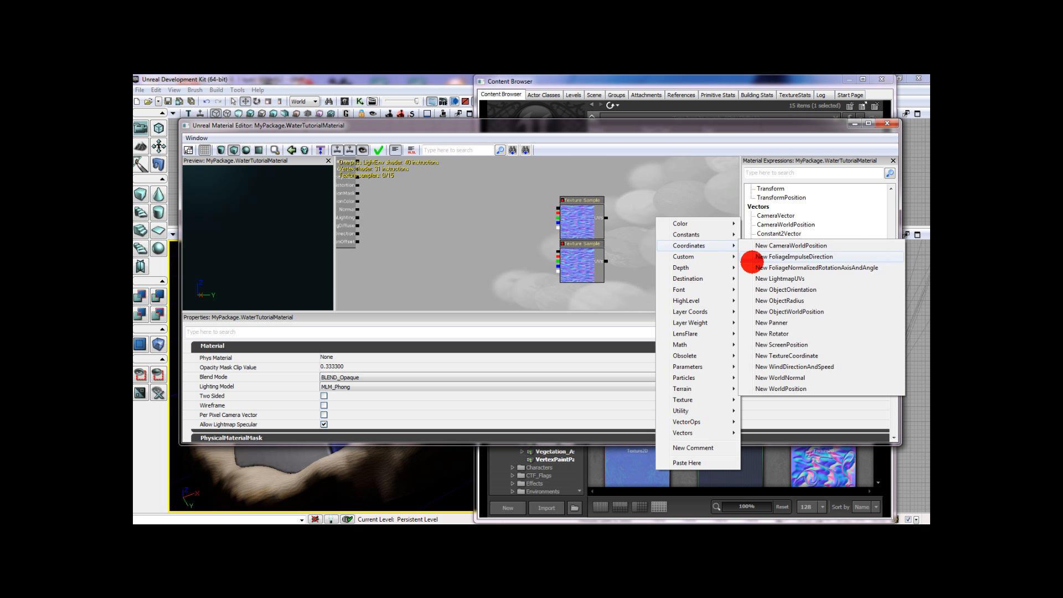
click(787, 324)
drag(682, 262, 637, 228)
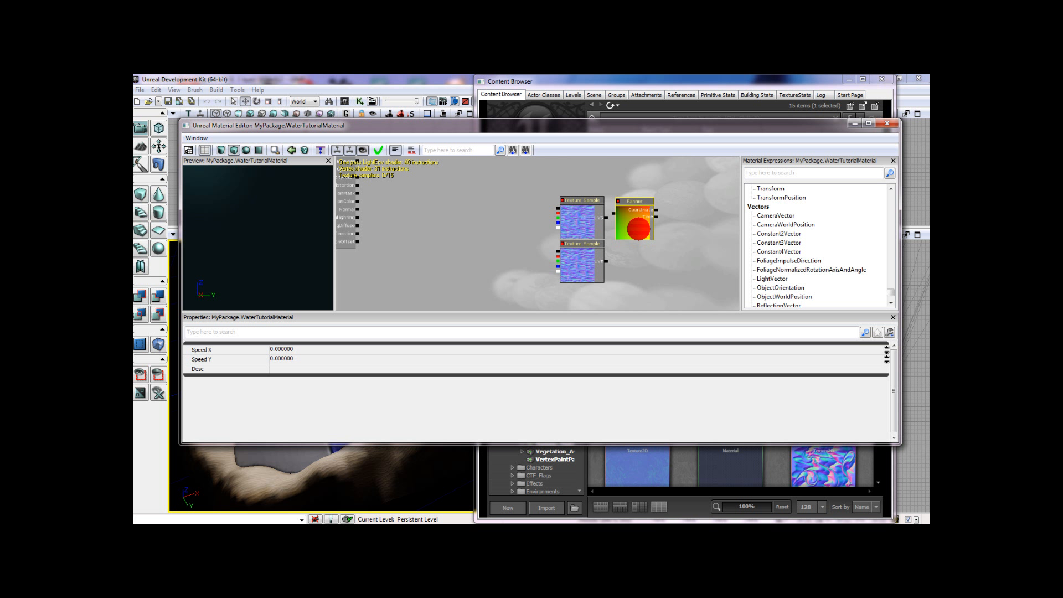
key(ctrl+w)
ctrl+drag(646, 226, 636, 260)
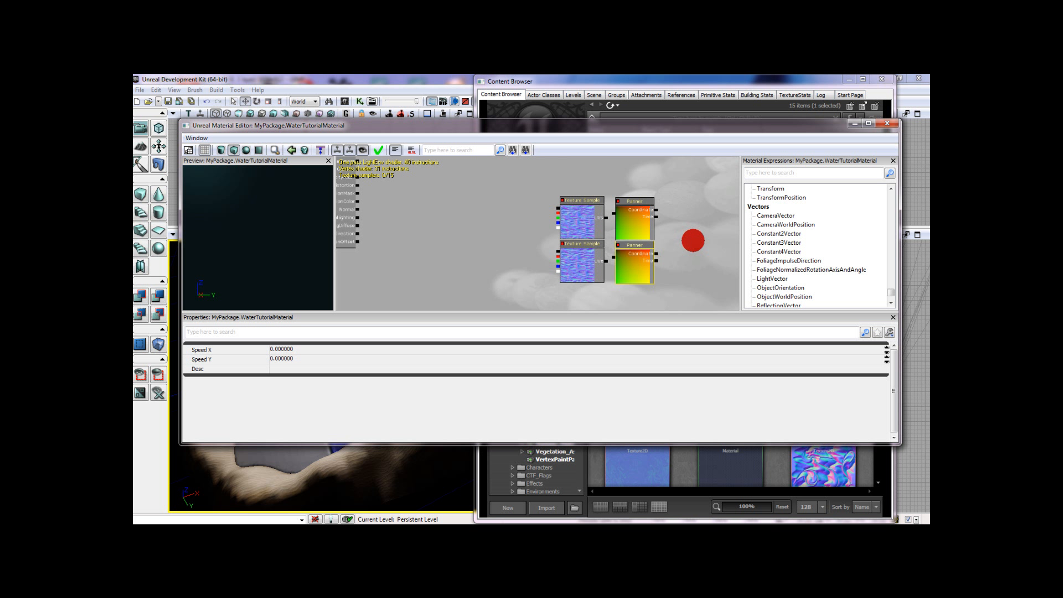
- Add a TextureCoordinate node beside each of the two Panners, duplicating the first for the second
drag(693, 237, 622, 238)
right_click(668, 242)
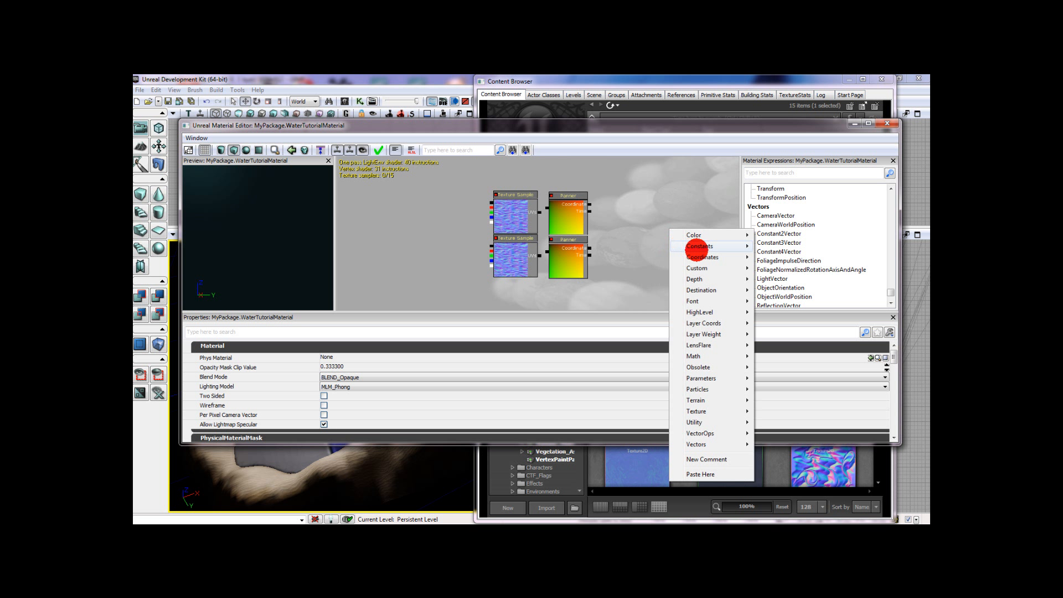
mouse_move(709, 257)
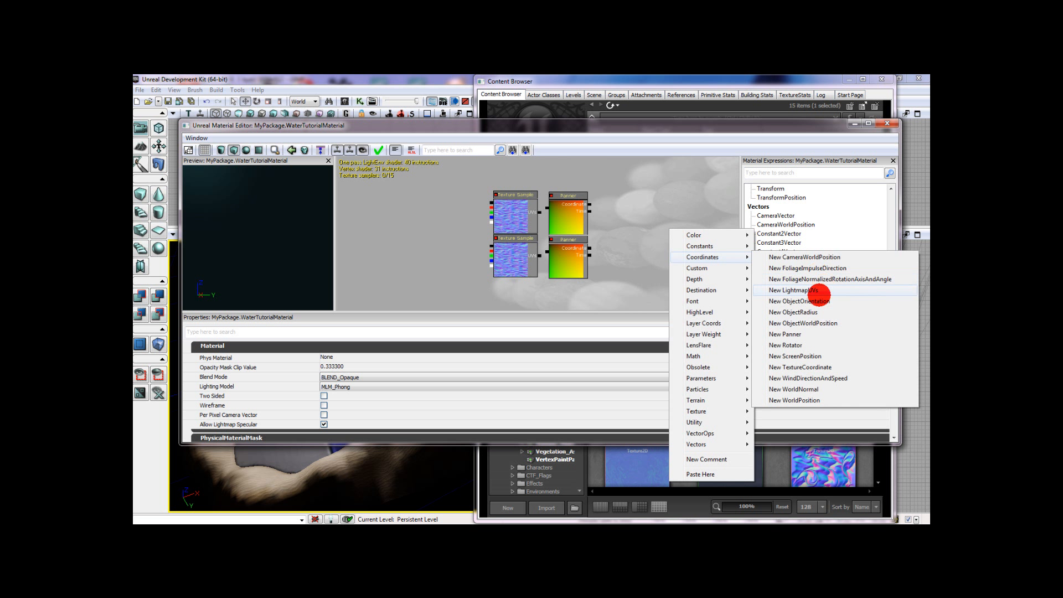
click(826, 368)
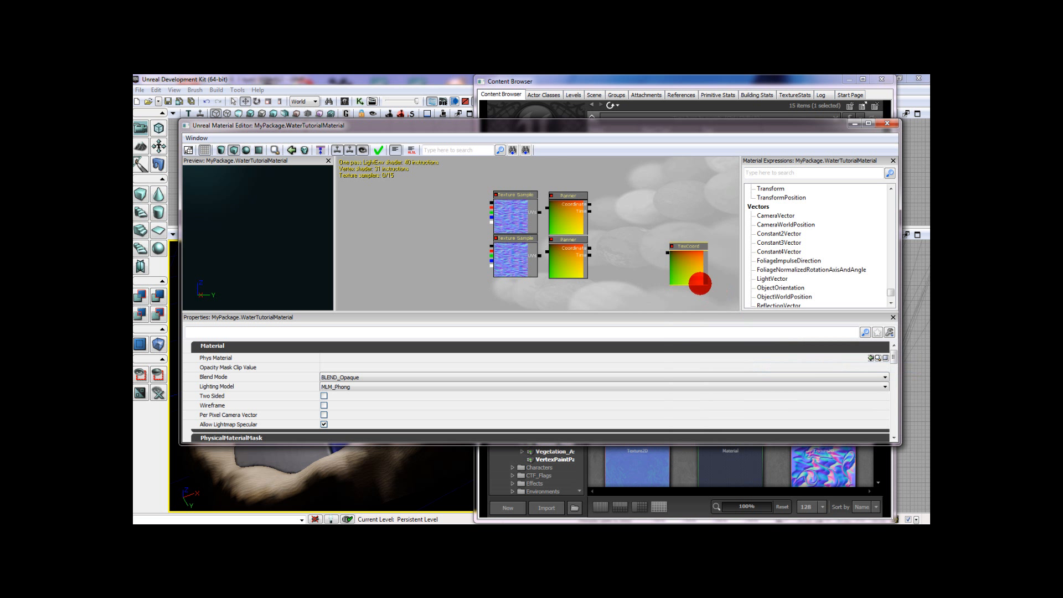
drag(689, 277, 615, 261)
key(ctrl+w)
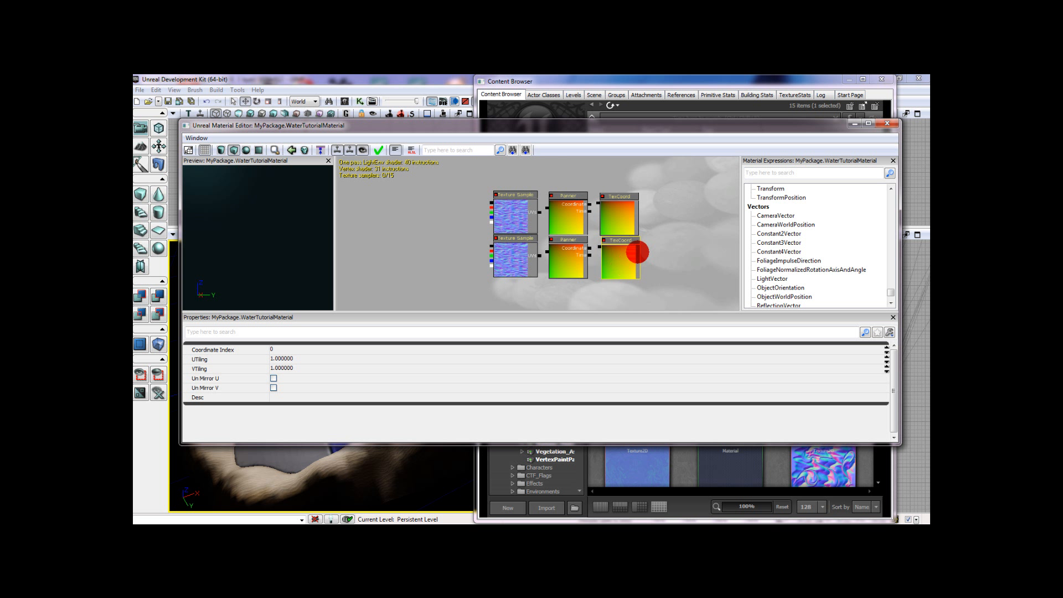
click(681, 240)
- Set the upper TexCoord's UTiling to 2.2 and VTiling to 3.6
drag(662, 248, 698, 255)
click(637, 235)
click(418, 359)
text(2.2)
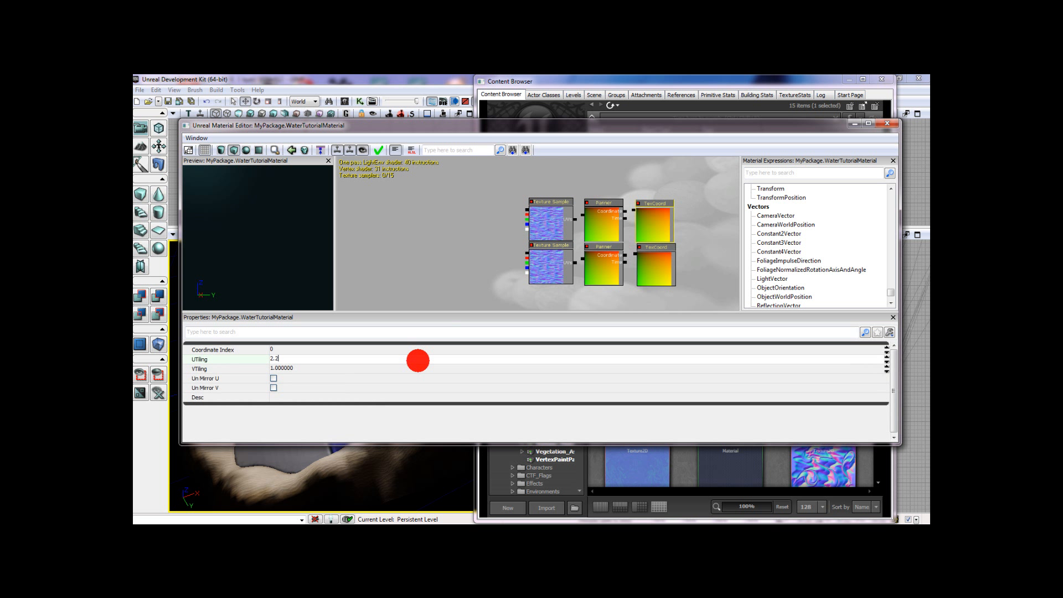
key(Tab)
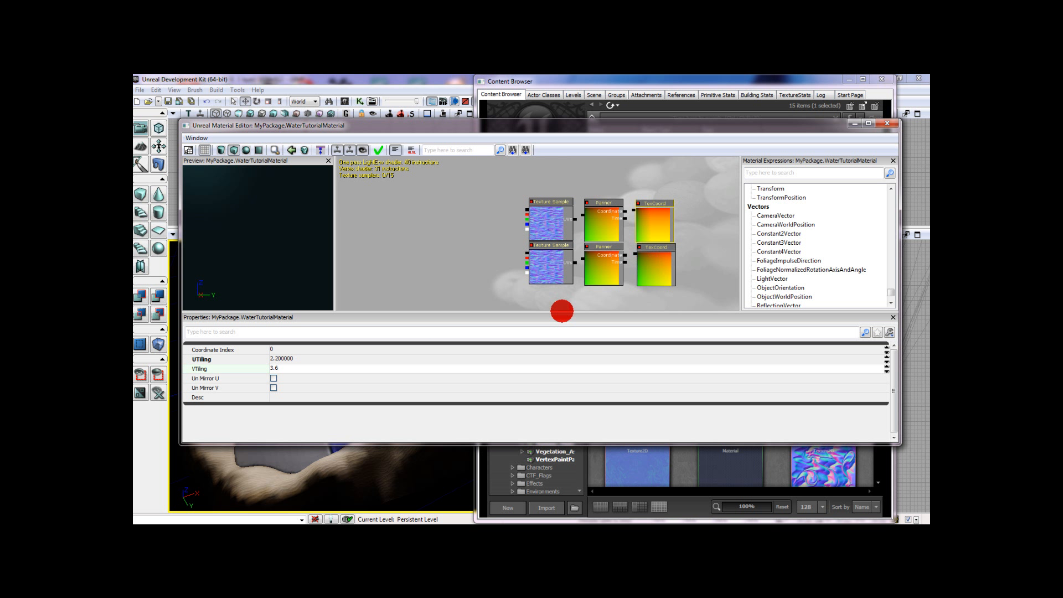
- Change the upper TexCoord's UTiling to 1.4
drag(562, 310, 336, 310)
click(312, 359)
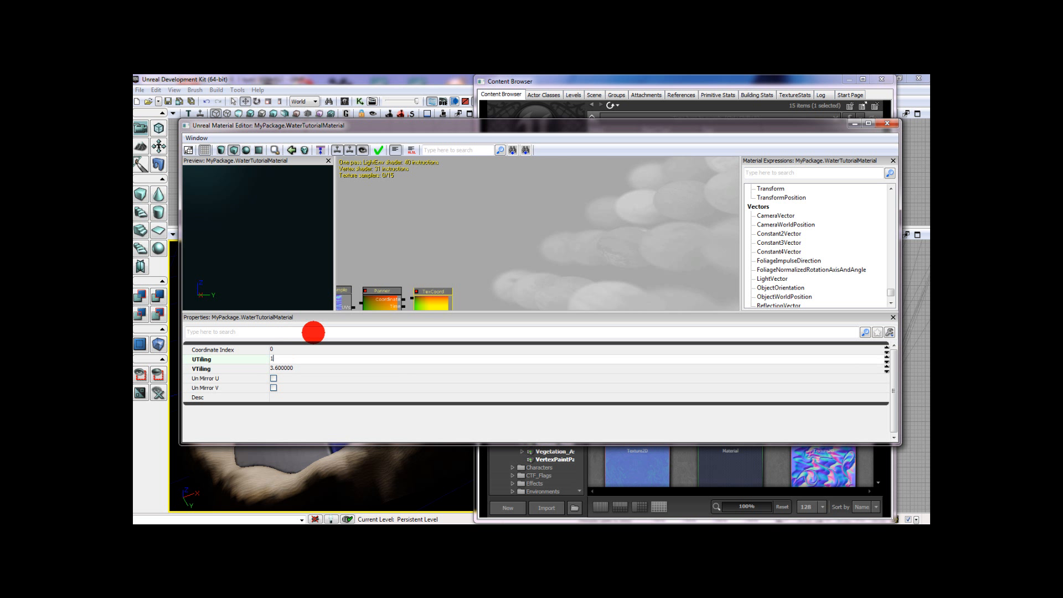
text(1.4)
key(Tab)
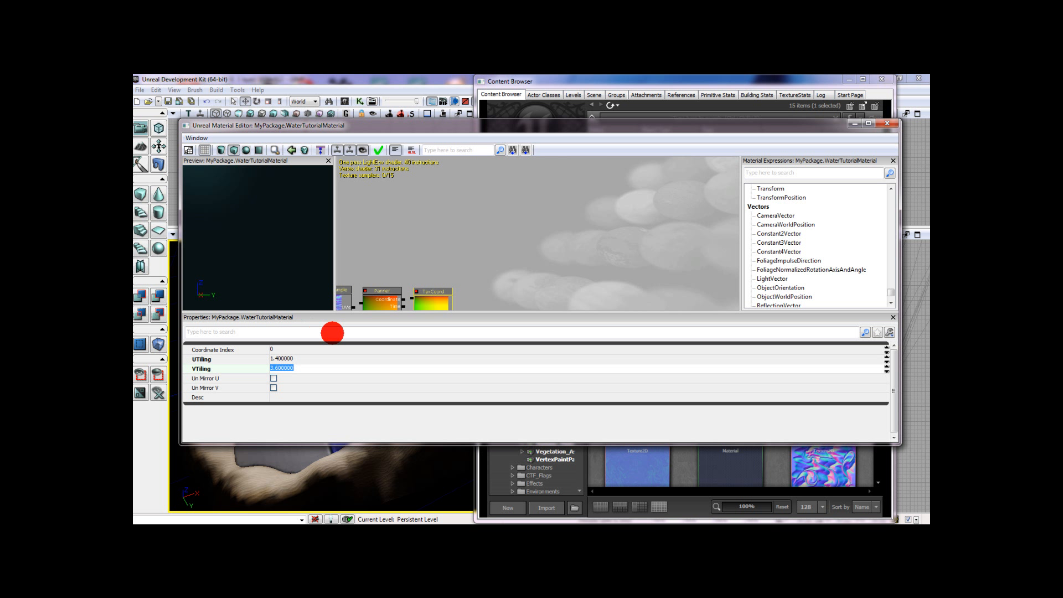
click(319, 359)
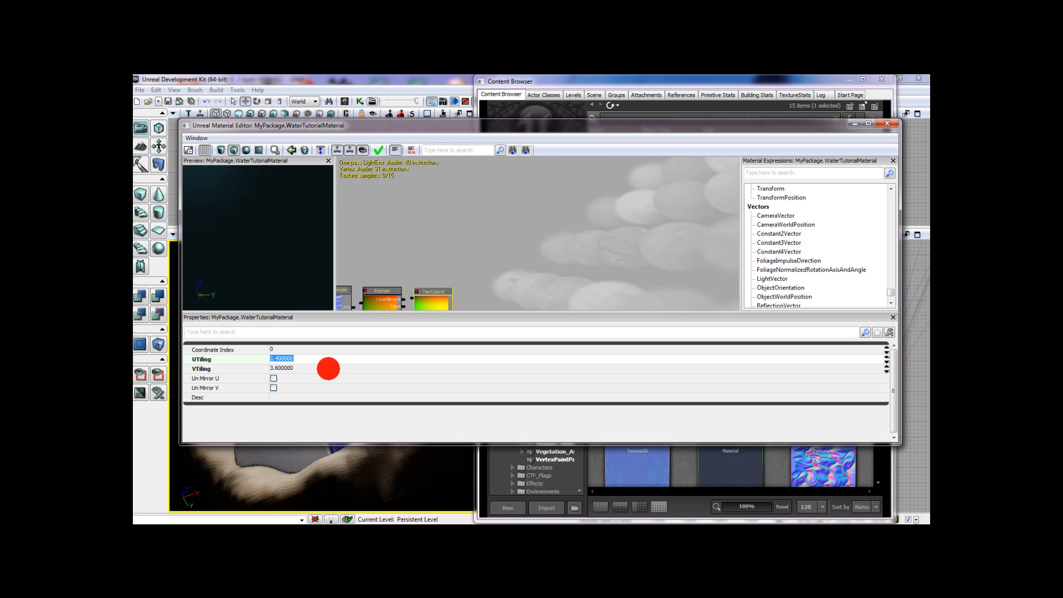
- Set the lower TexCoord's UTiling to 1.4 and VTiling to 2.2
drag(490, 259, 563, 161)
click(486, 245)
click(298, 359)
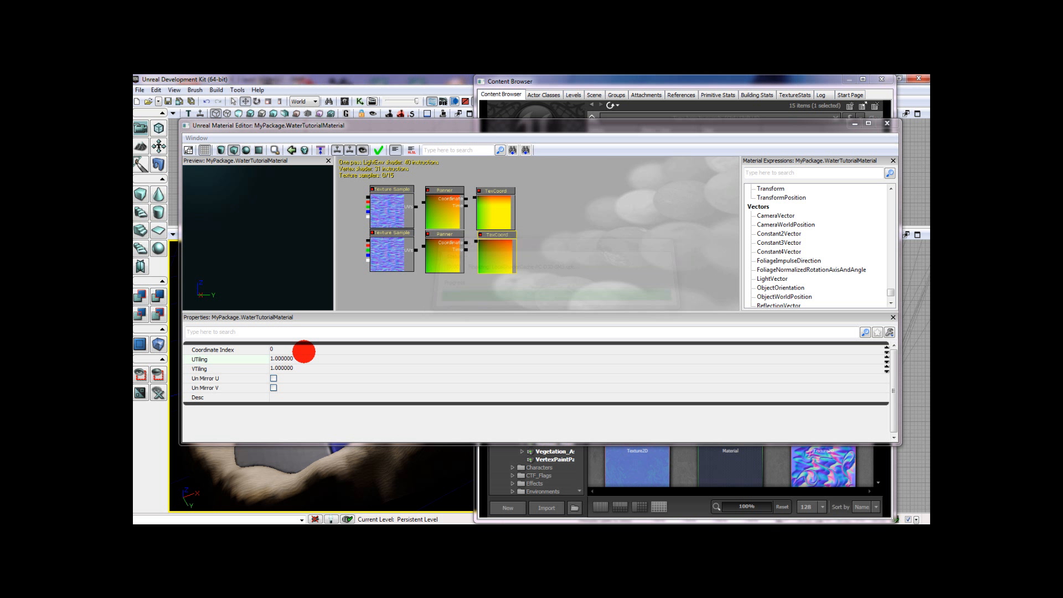
click(327, 359)
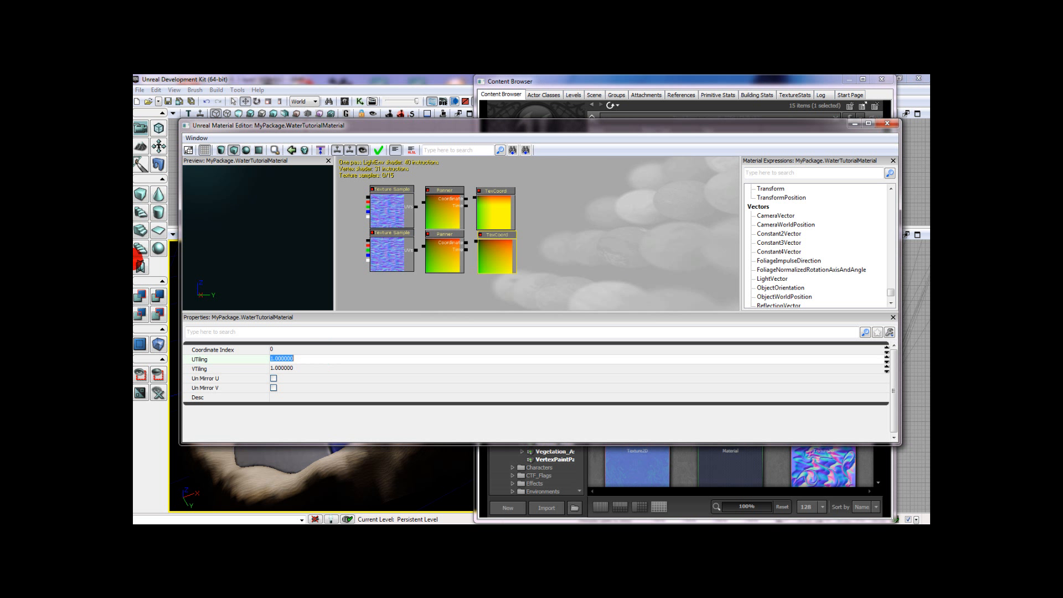
text(1.4)
key(Tab)
text(2)
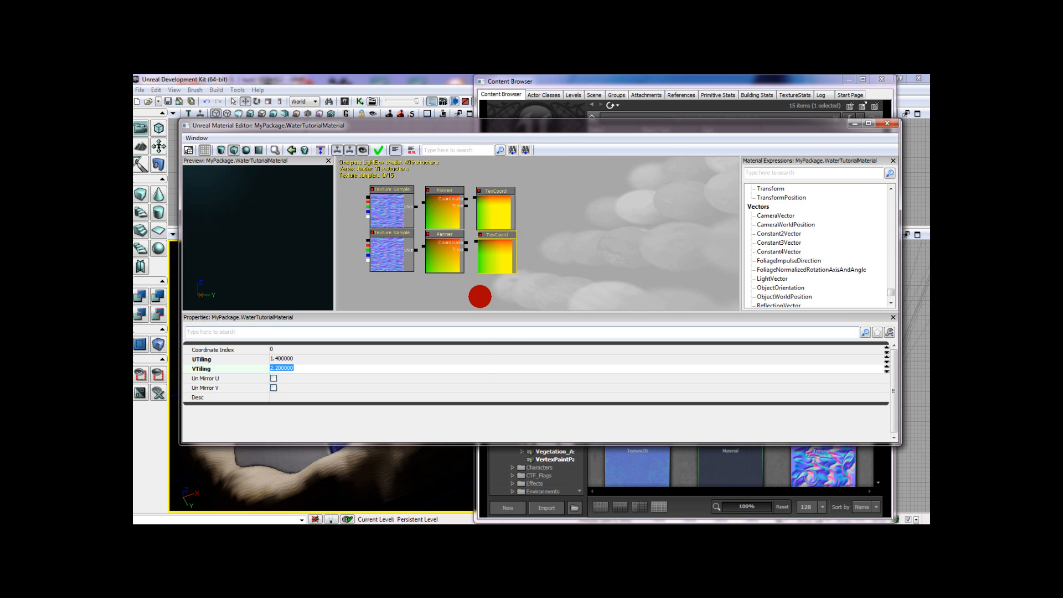
- Set the upper Panner's Speed X to -0.03 and Speed Y to 0.05
click(443, 204)
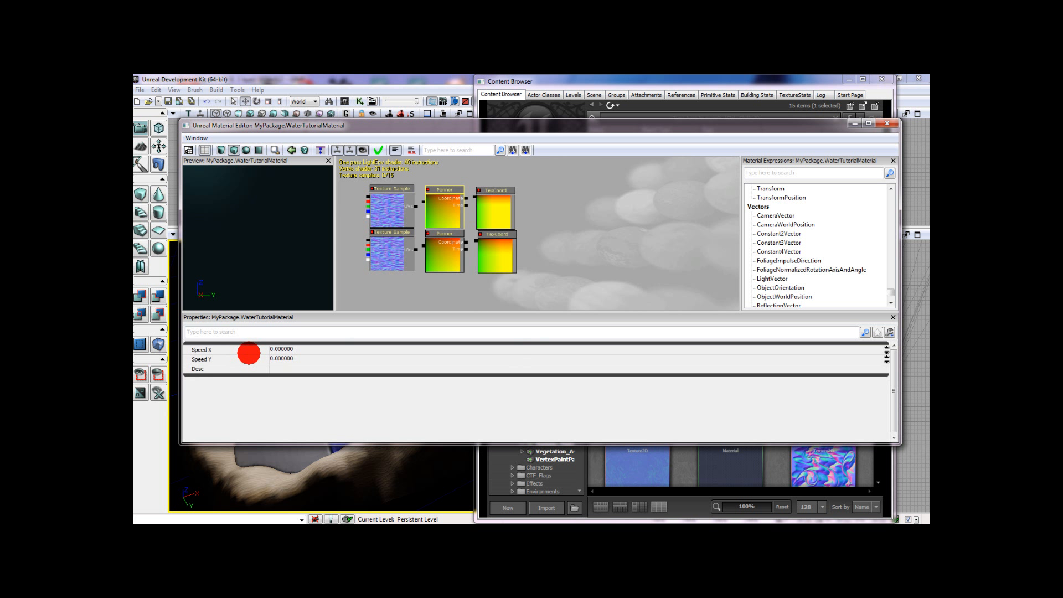
click(288, 348)
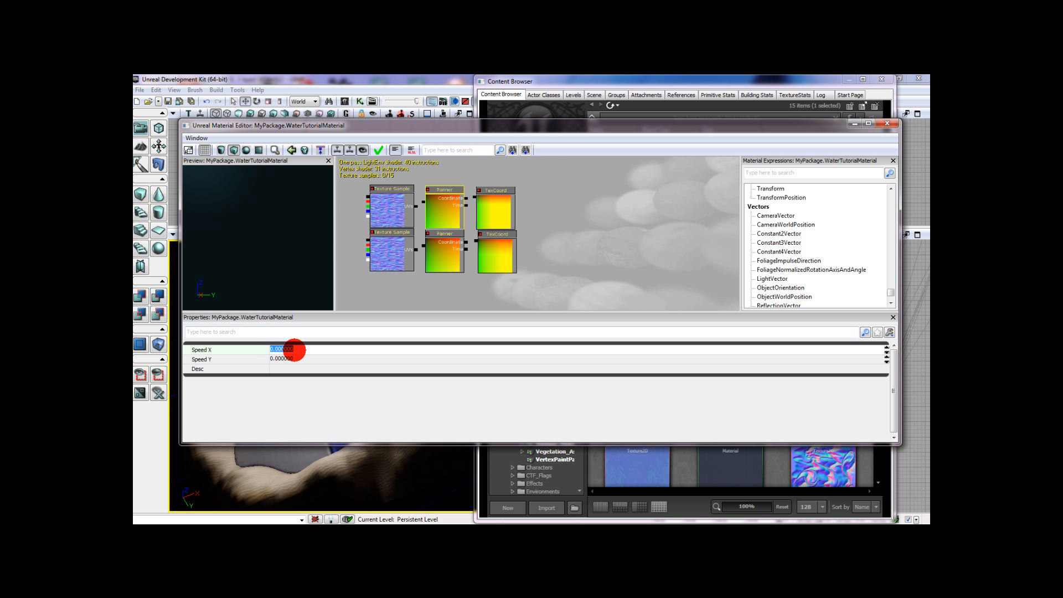
key(Tab)
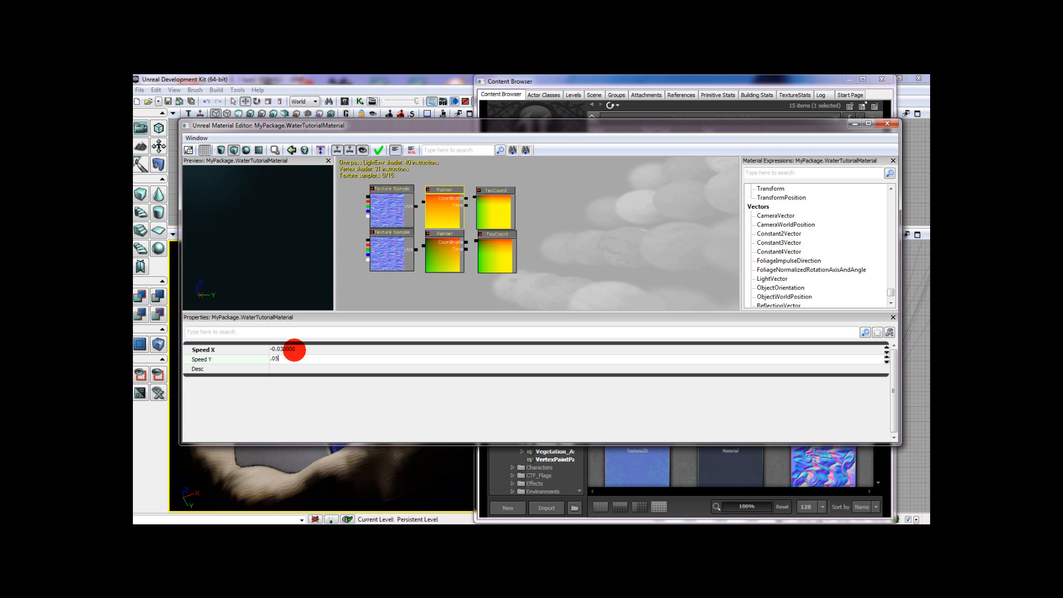
key(Return)
- Set the lower Panner's Speed X to -0.035 and Speed Y to 0.04
click(438, 240)
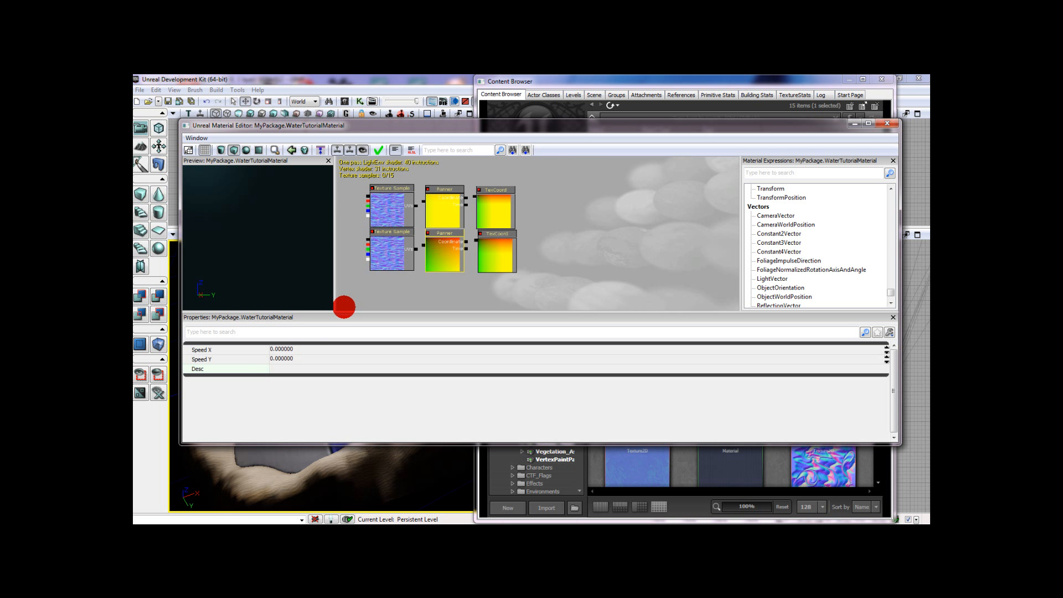
click(334, 347)
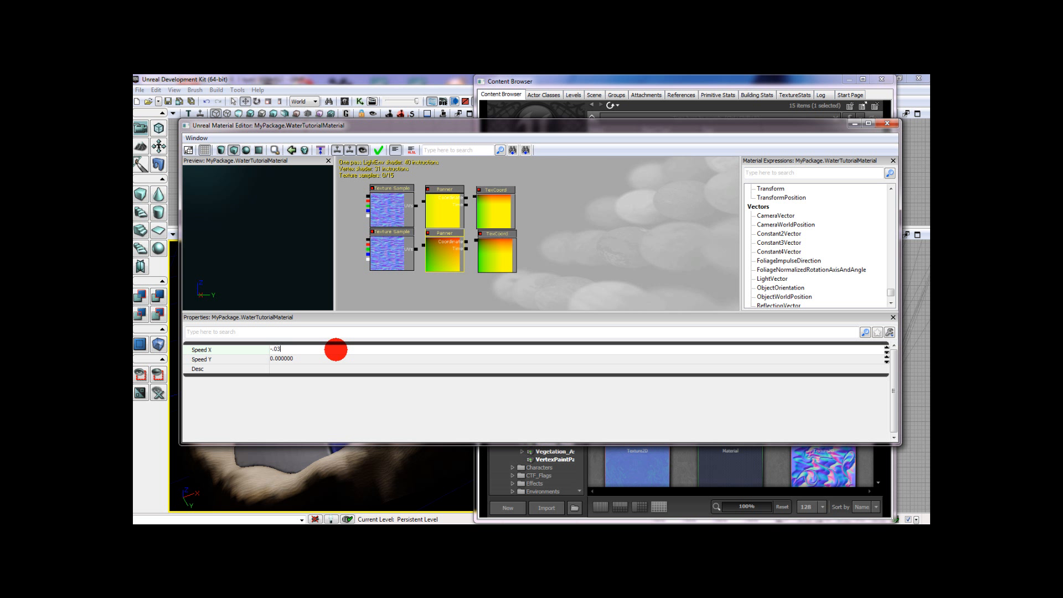
key(Tab)
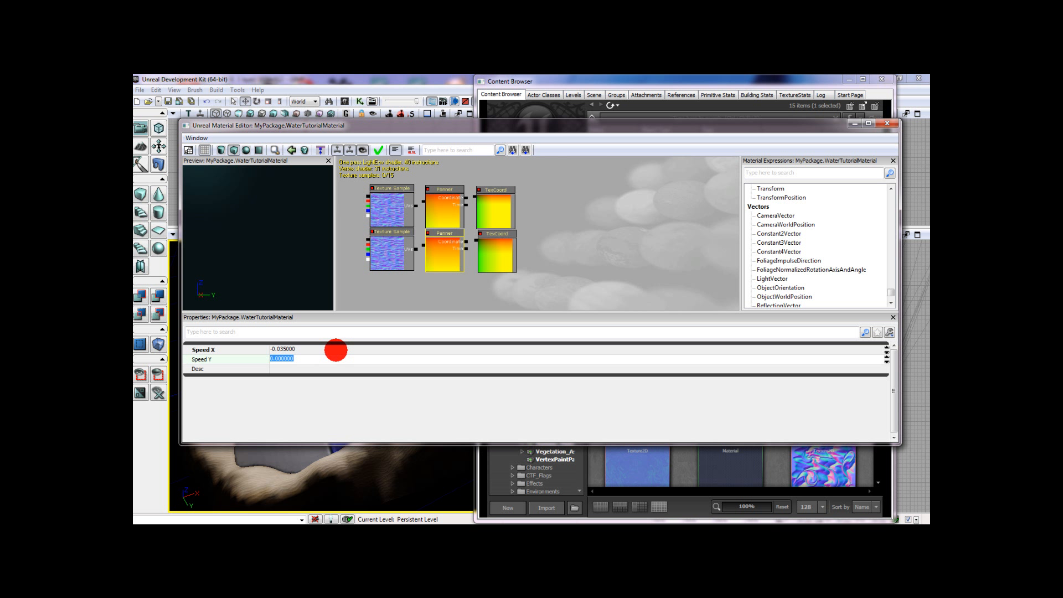
text(.04)
key(Return)
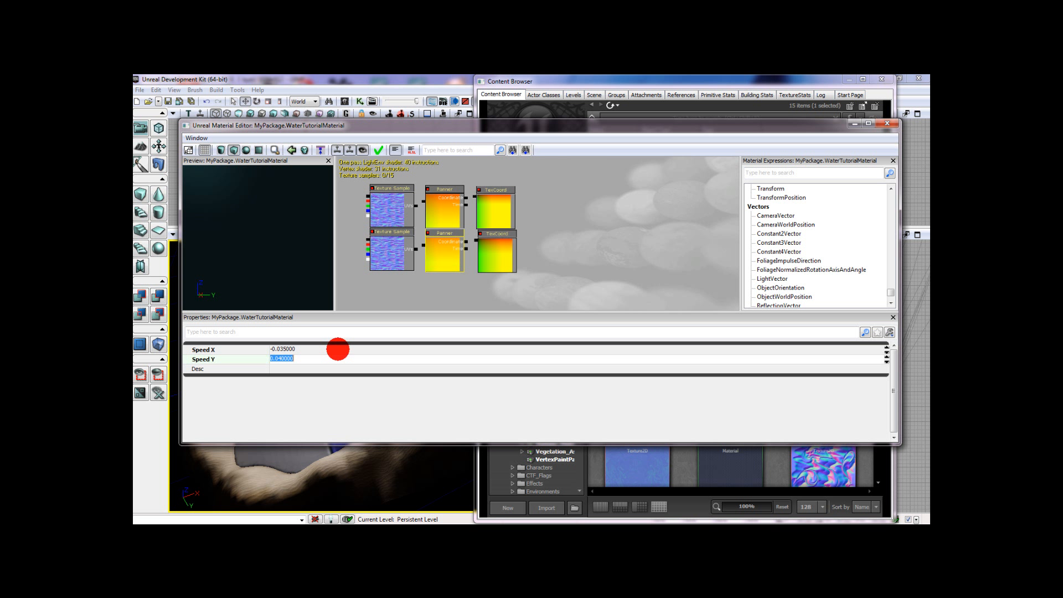
click(470, 197)
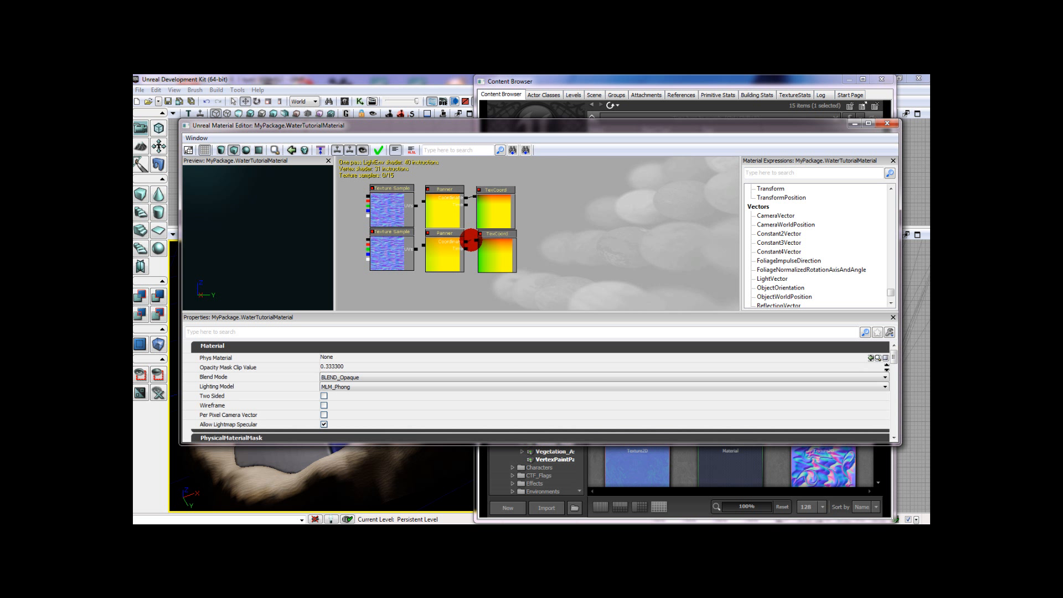
- Place a math Add node in the empty space between the material node and the two Texture Samples
drag(415, 251, 420, 249)
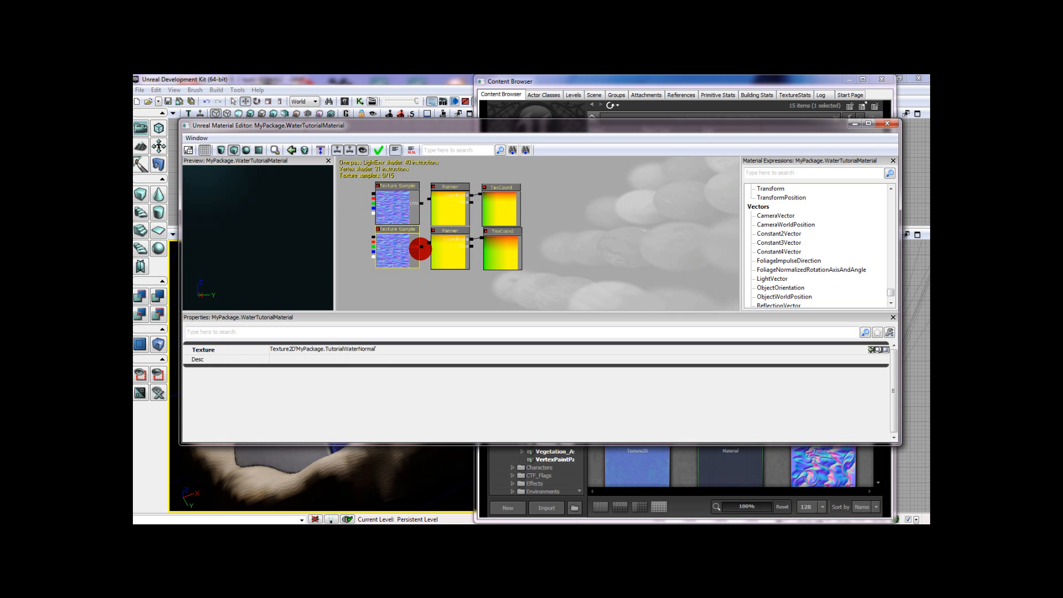
click(424, 246)
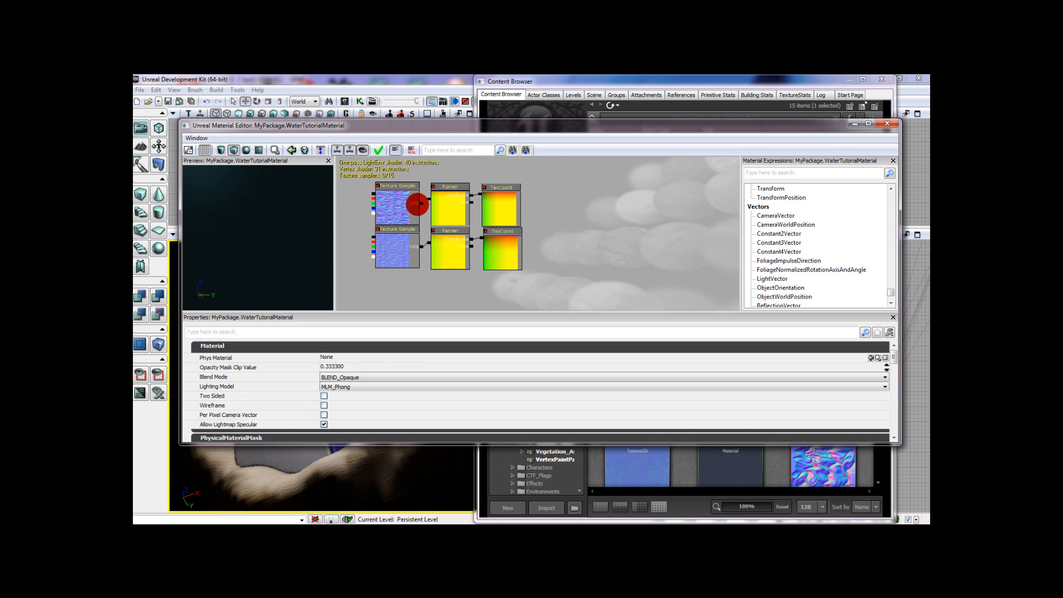
drag(428, 201, 493, 221)
scroll(451, 250, down, 1)
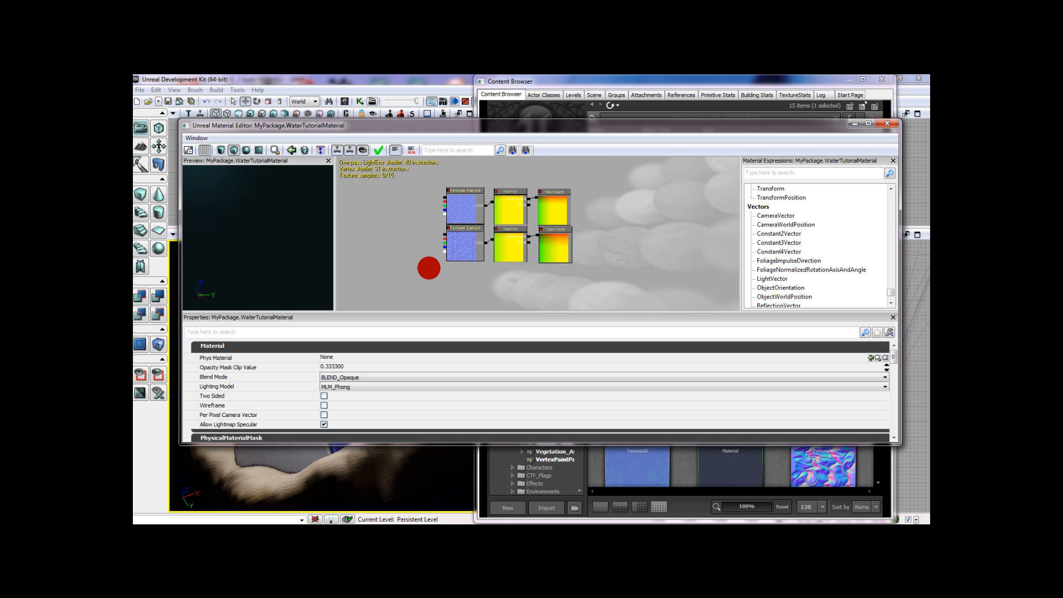
drag(441, 273, 487, 295)
scroll(482, 292, up, 4)
click(525, 270)
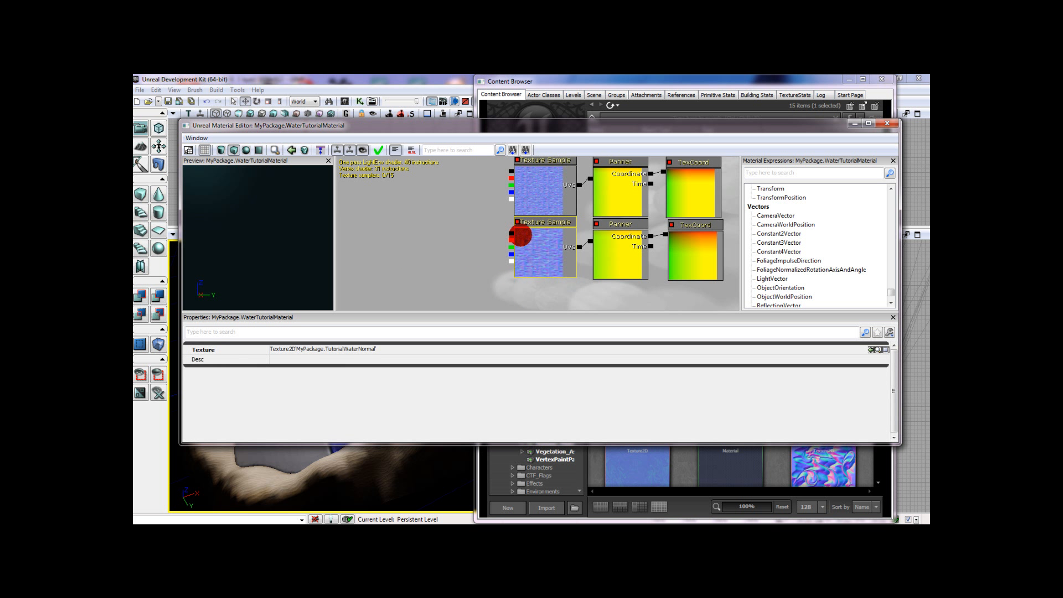
drag(479, 244, 496, 240)
click(487, 243)
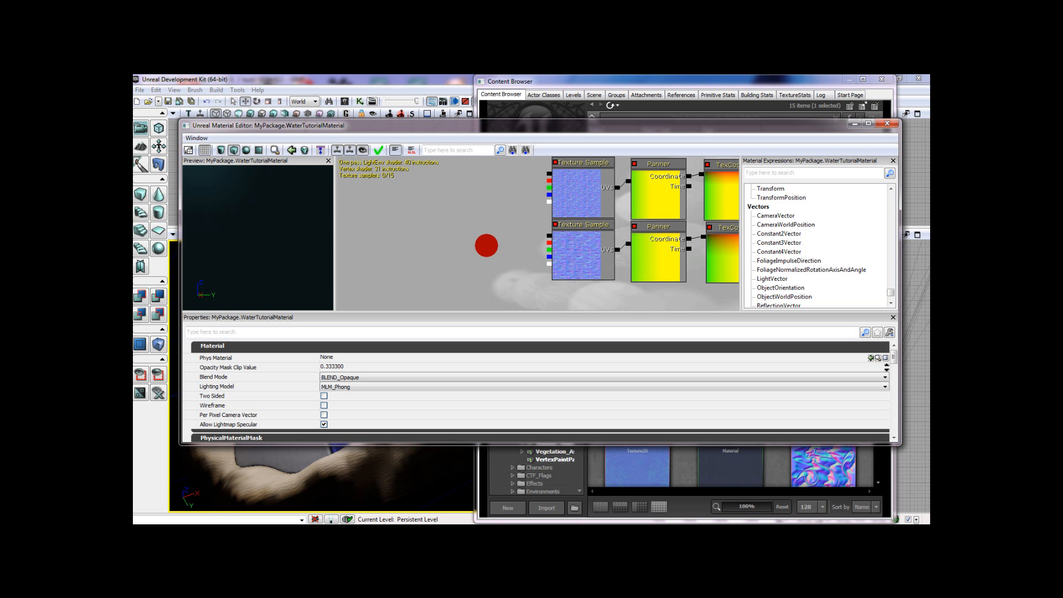
drag(486, 245, 550, 240)
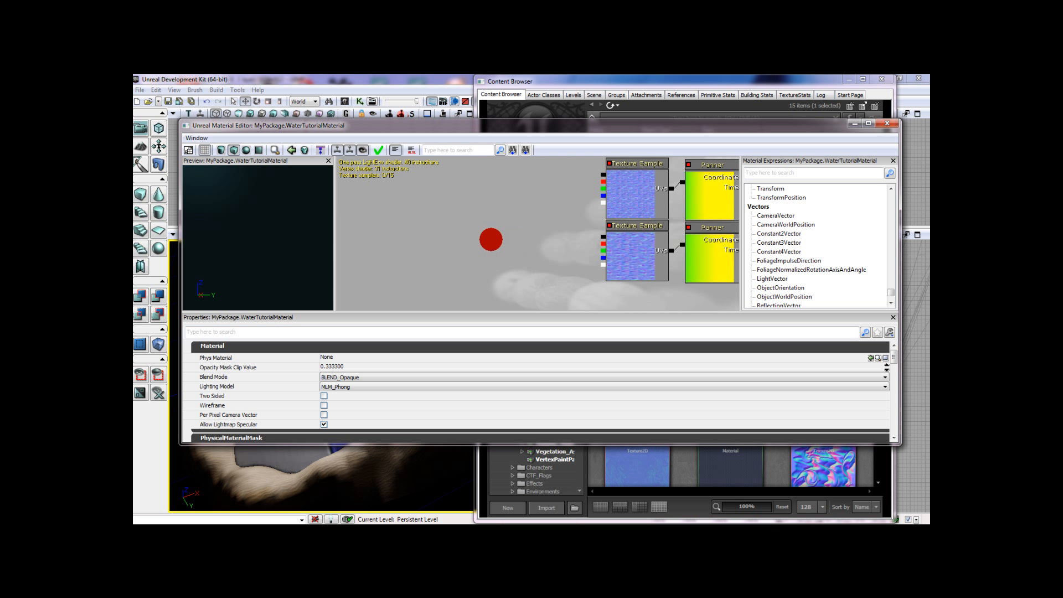
right_click(519, 245)
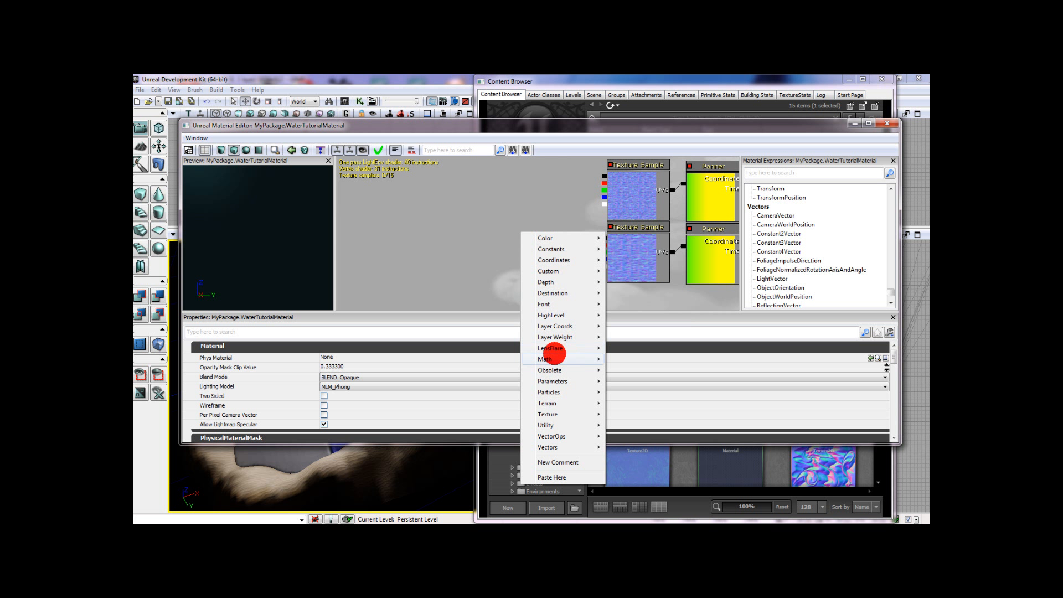
mouse_move(545, 359)
click(653, 167)
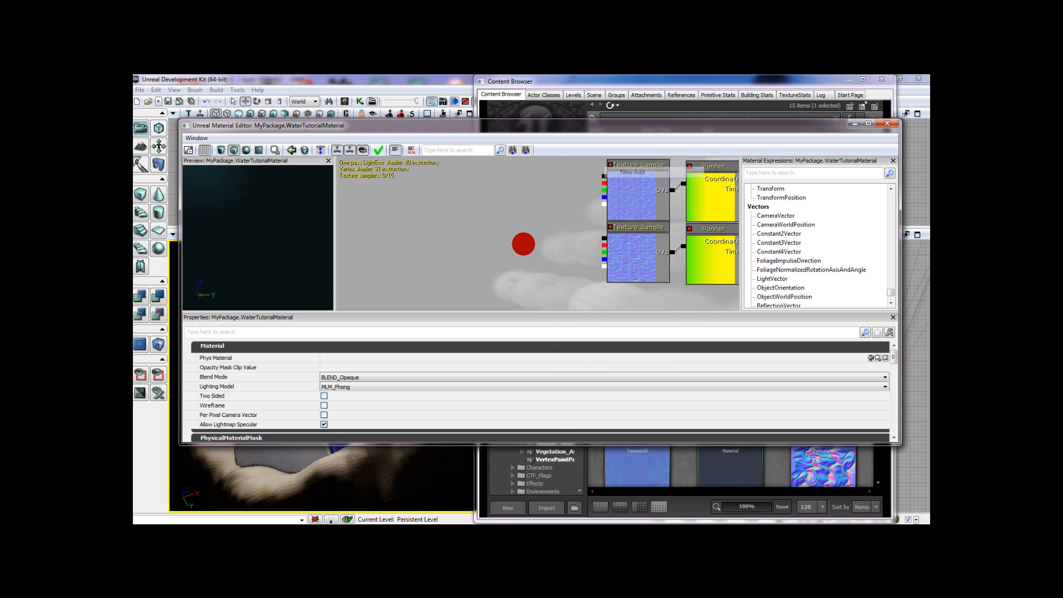
- Connect the Add node's two inputs to the combined colour outputs of the upper and lower Texture Samples
ctrl+drag(533, 256, 601, 173)
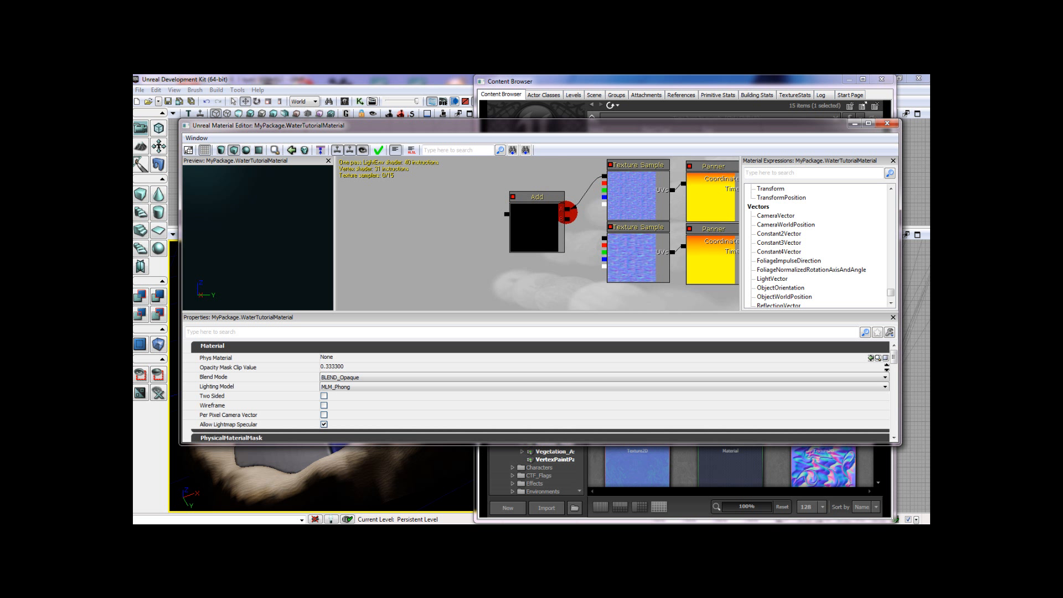
drag(567, 218, 601, 237)
ctrl+drag(518, 216, 526, 208)
- Select the Add, Texture Sample, Panner and TexCoord nodes together and move them farther away from the material node
click(452, 222)
drag(451, 222, 522, 271)
scroll(542, 230, down, 3)
scroll(523, 270, down, 1)
click(545, 246)
ctrl+click(604, 225)
ctrl+click(599, 263)
ctrl+click(620, 264)
ctrl+click(636, 244)
ctrl+click(691, 239)
ctrl+click(674, 256)
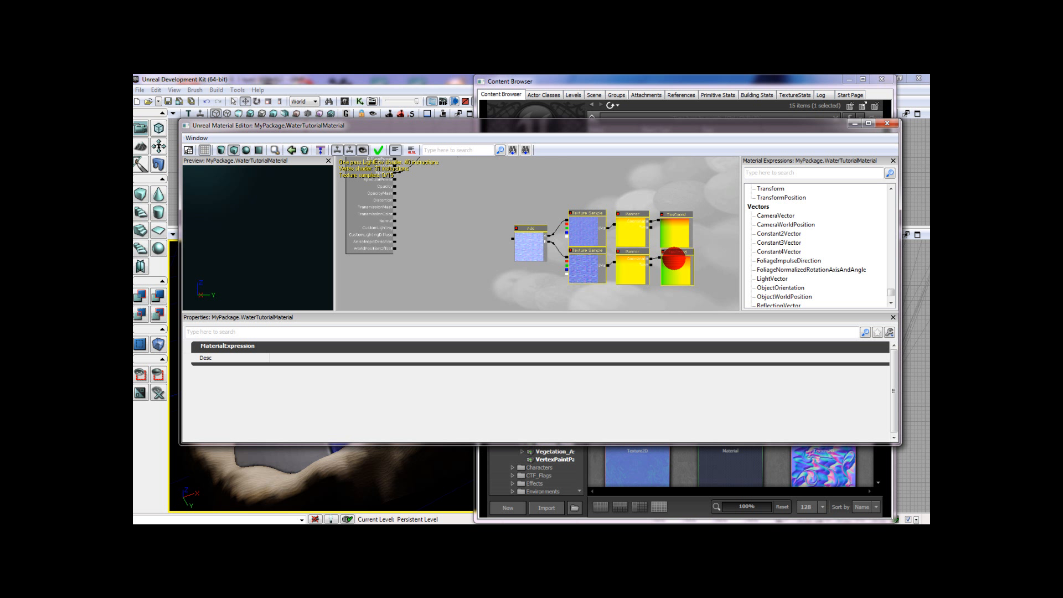
drag(626, 263, 711, 269)
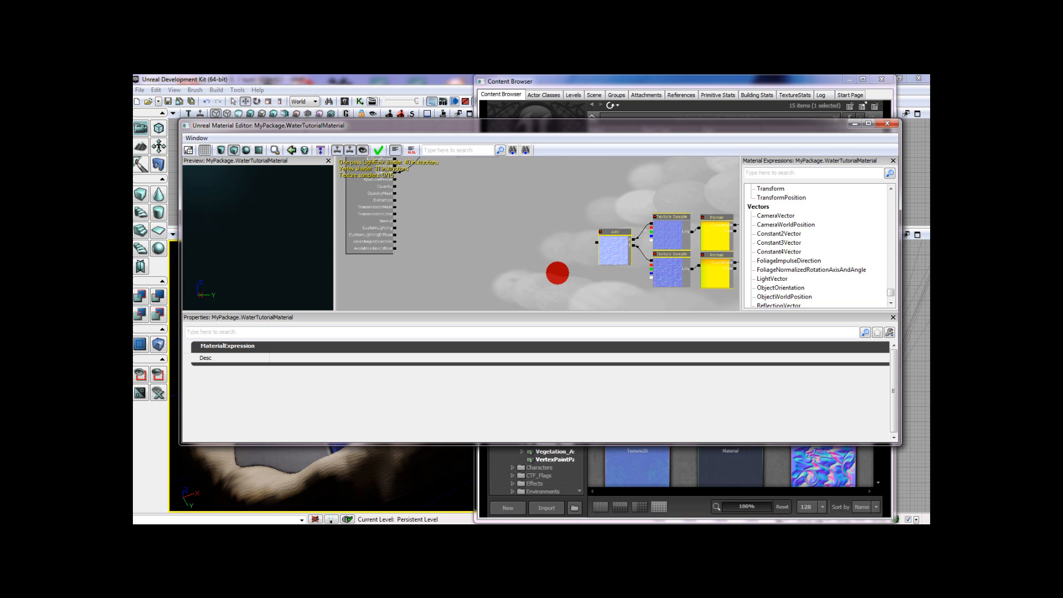
- Add a Multiply node next to the Add node and connect the Add output to the Multiply's second input
drag(522, 270, 537, 240)
scroll(533, 242, up, 3)
click(532, 241)
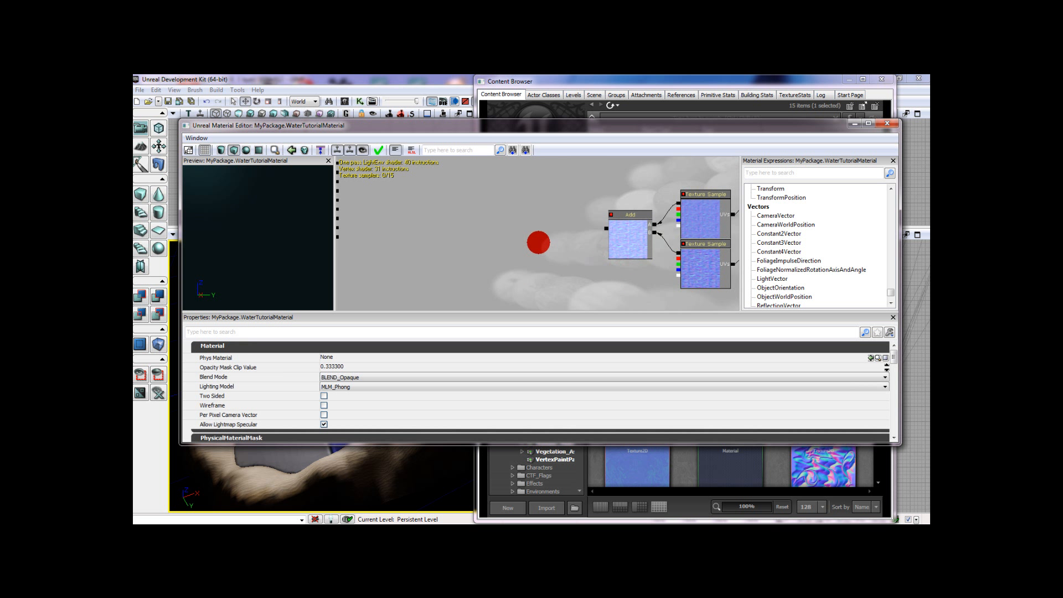
right_click(540, 241)
mouse_move(575, 357)
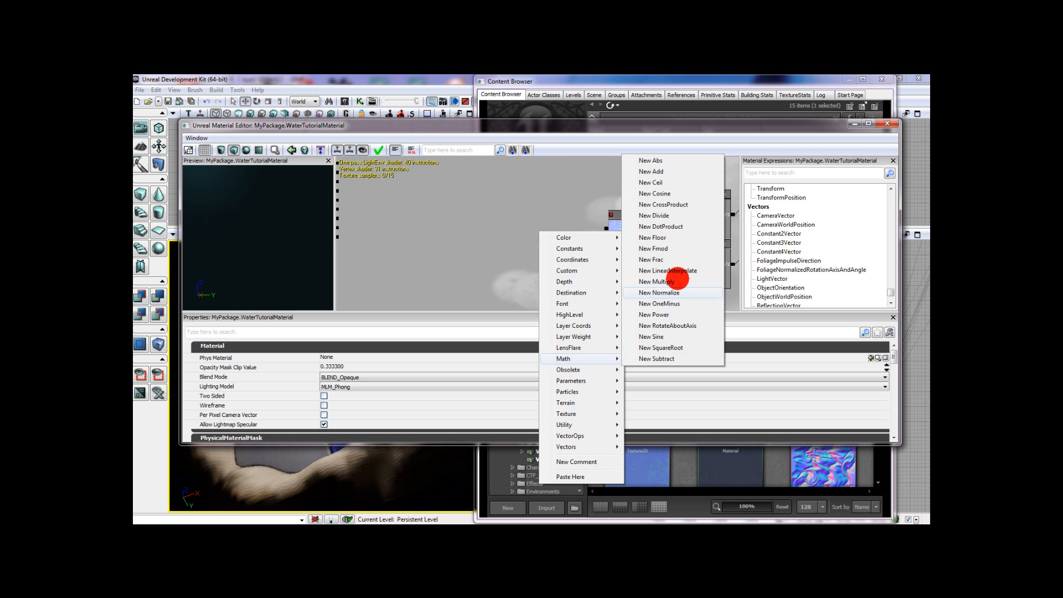
click(682, 281)
mouse_move(576, 271)
ctrl+mouse_down()
mouse_move(571, 242)
mouse_move(604, 229)
mouse_move(554, 236)
ctrl+mouse_up()
click(554, 242)
click(590, 214)
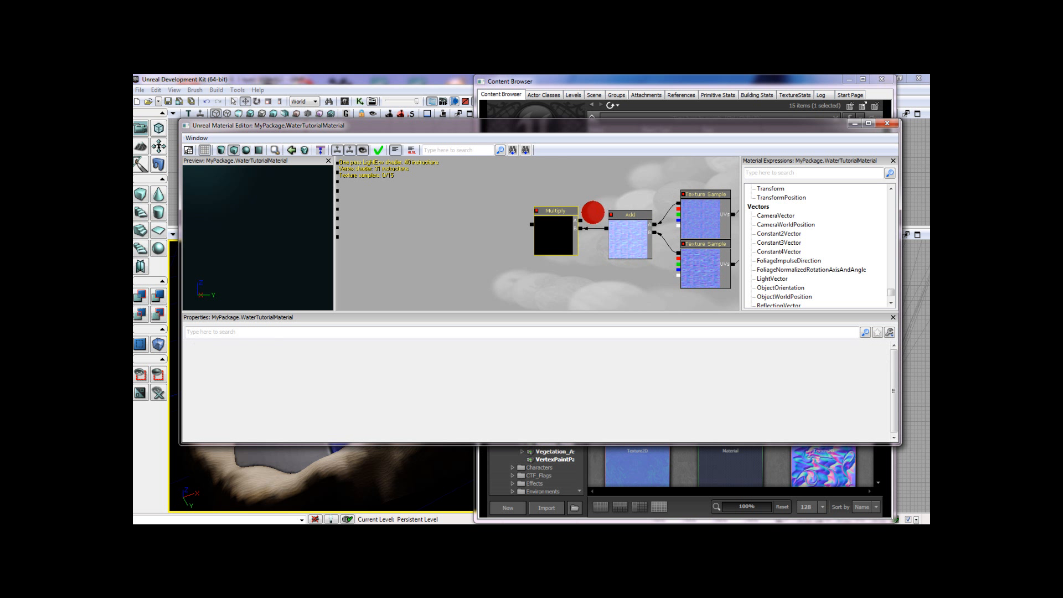
- Create a Constant above the Add node, set its R value to 0.5, and connect it to the Multiply's first input
drag(614, 175, 579, 202)
right_click(582, 195)
mouse_move(609, 209)
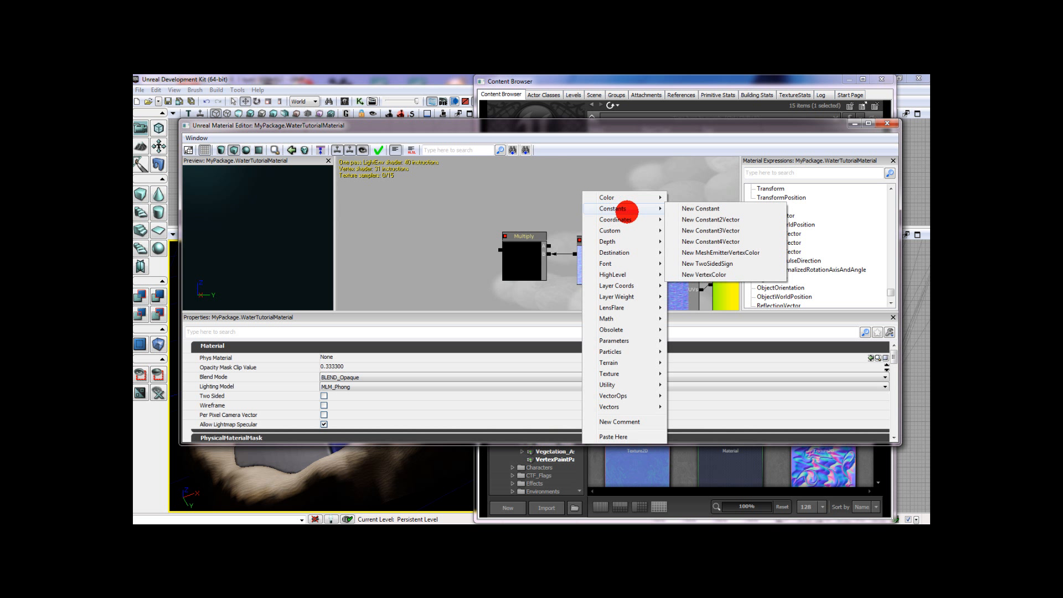
click(690, 208)
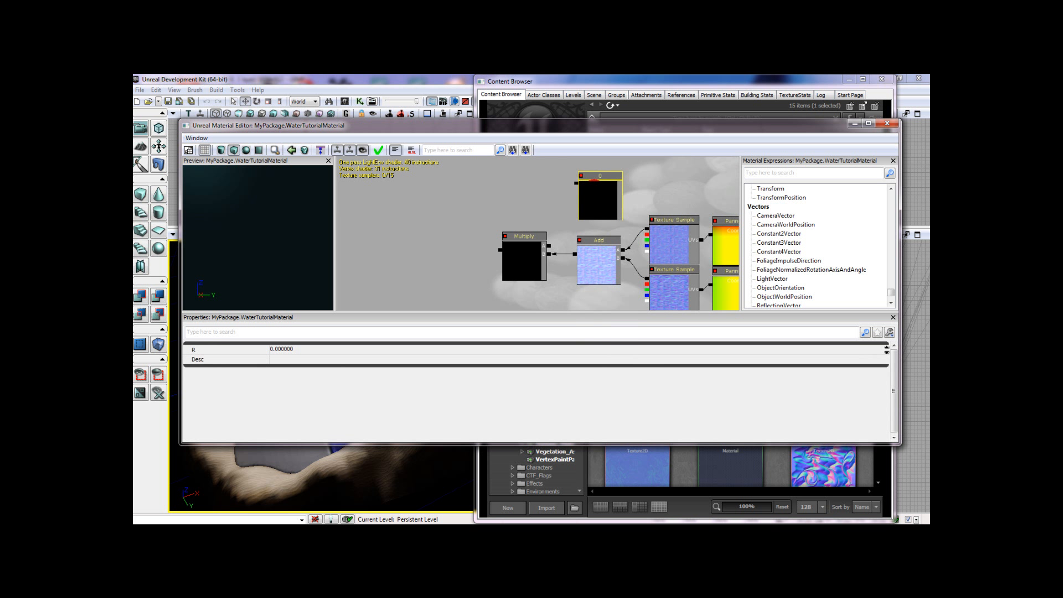
click(360, 351)
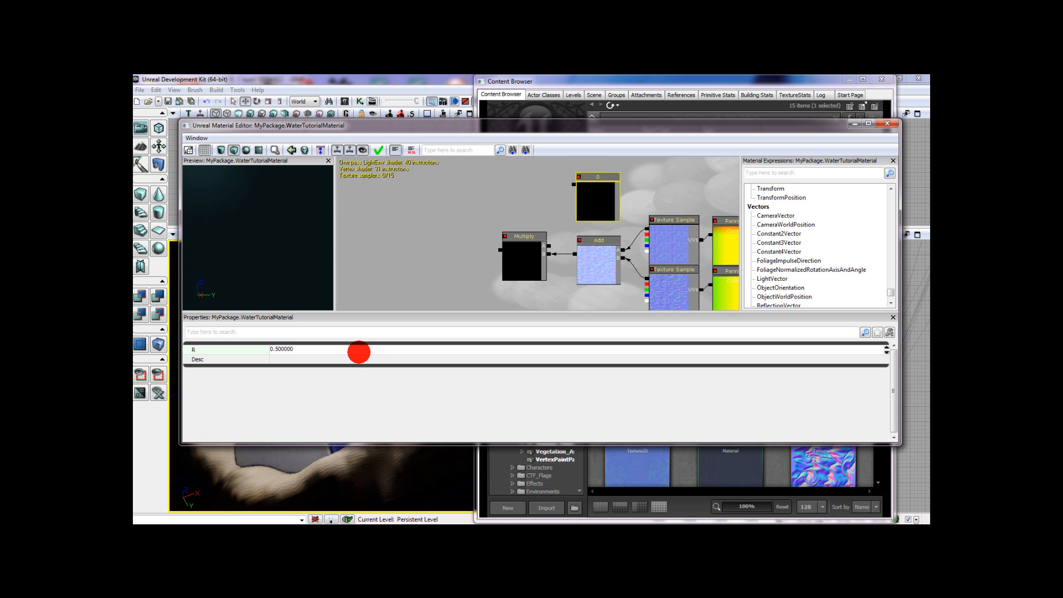
click(548, 247)
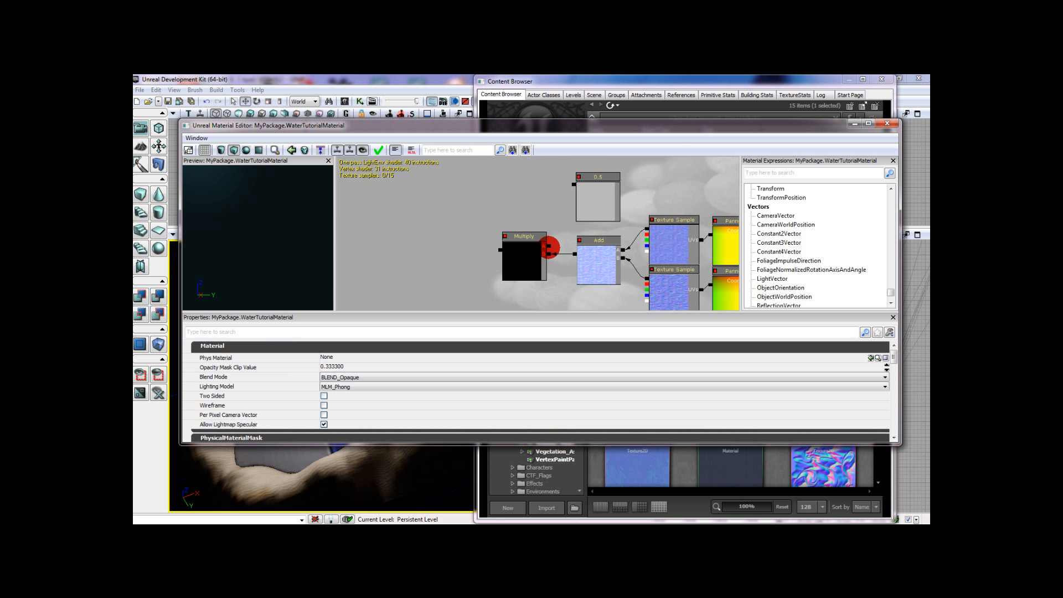
drag(552, 246, 574, 185)
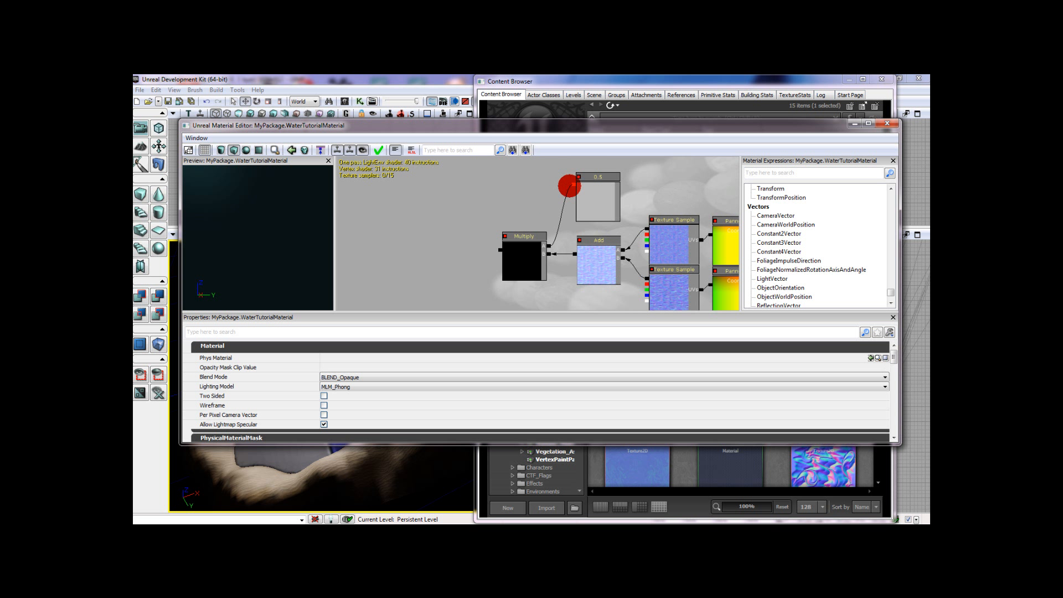
- Connect the Multiply output to the material's Normal input and check the result on the preview plane
drag(467, 221, 638, 217)
drag(663, 252, 396, 231)
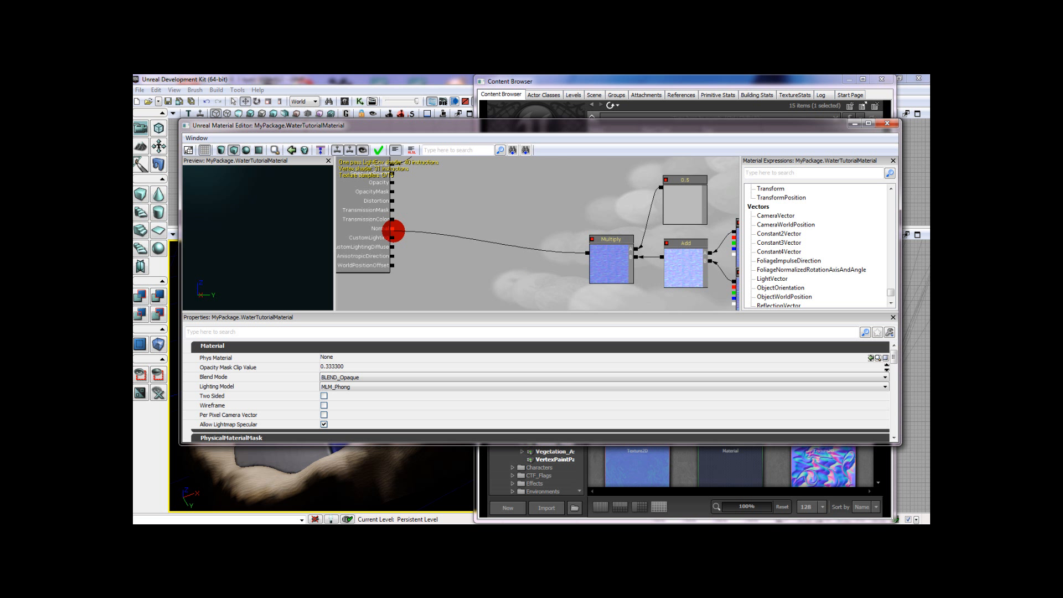
drag(259, 188, 315, 160)
- Select the whole normal-map node network, from the Multiply to the TexCoords, and move it down to free space above it
drag(471, 219, 503, 209)
scroll(468, 290, down, 2)
scroll(484, 218, down, 1)
scroll(484, 219, down, 1)
click(518, 254)
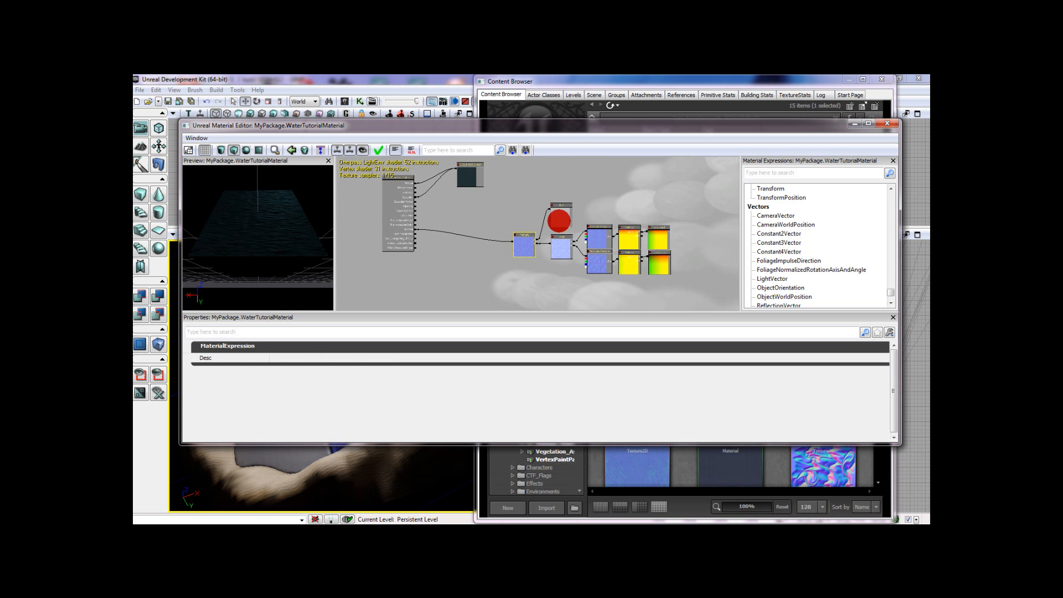
ctrl+click(560, 246)
ctrl+click(594, 238)
ctrl+click(595, 258)
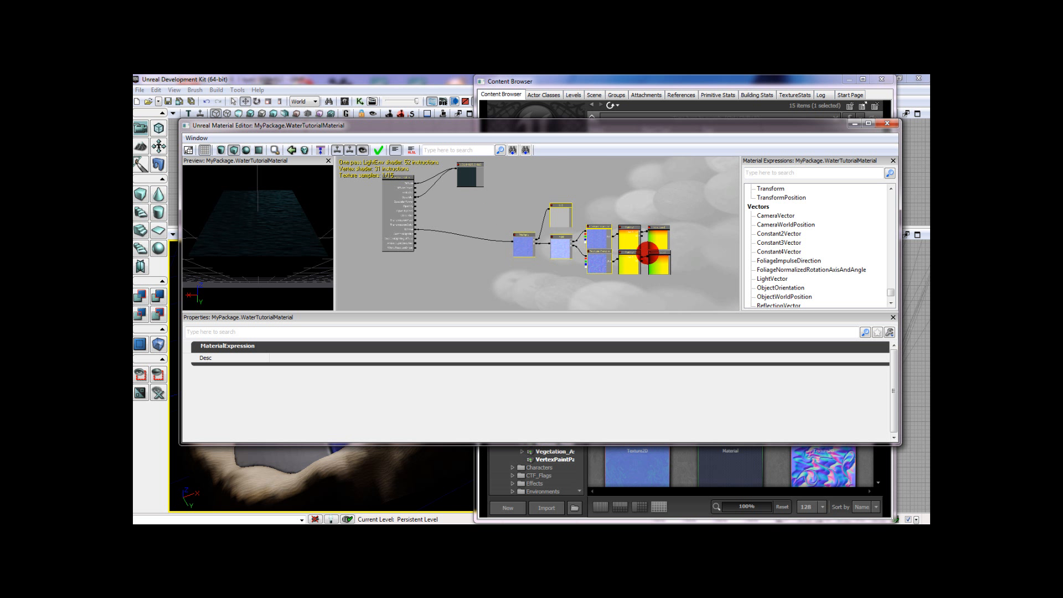
ctrl+click(635, 239)
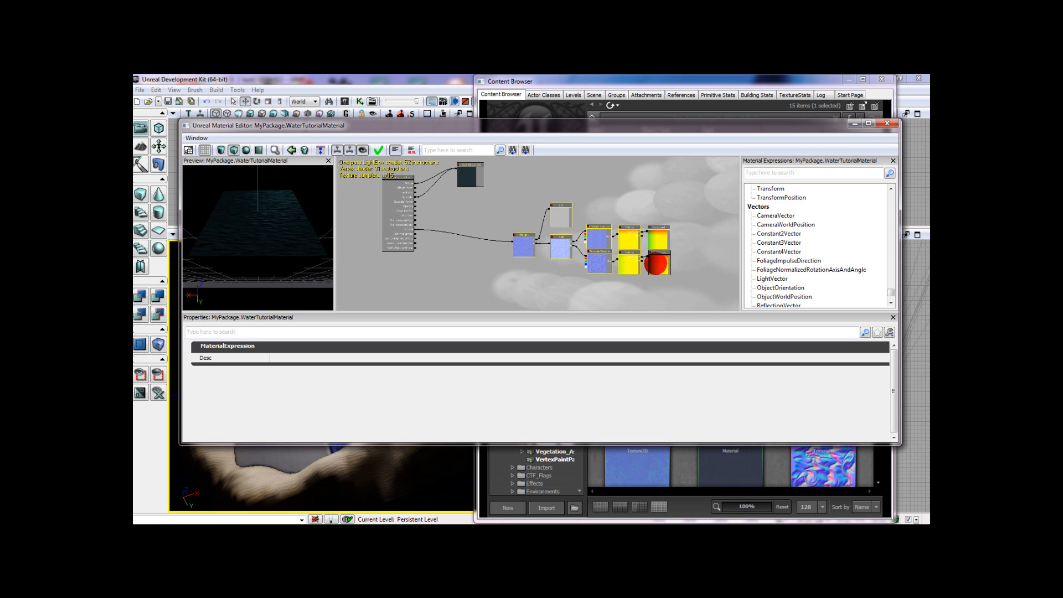
ctrl+drag(631, 240, 649, 292)
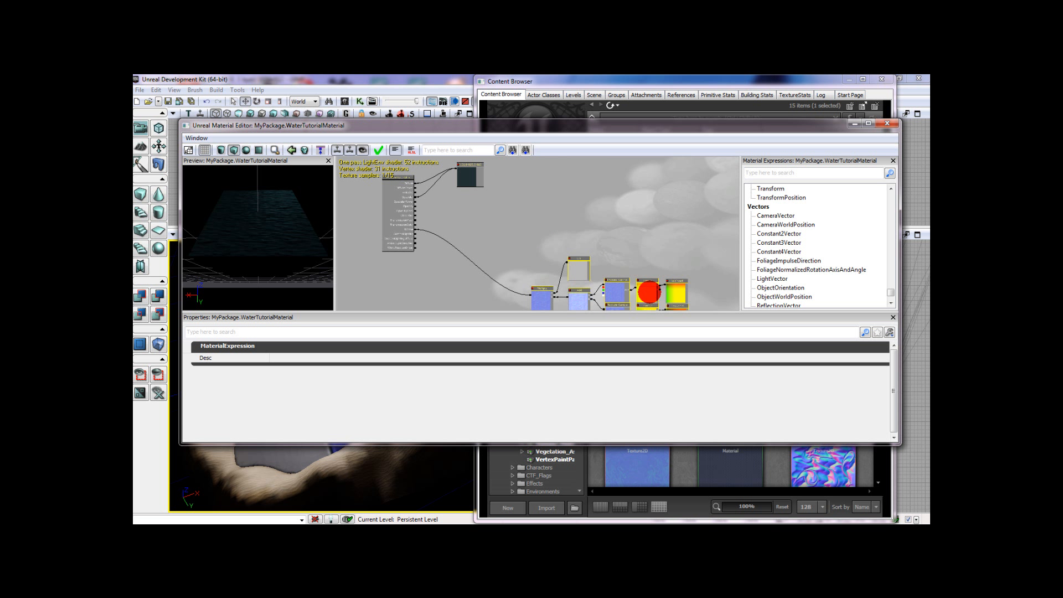
click(623, 233)
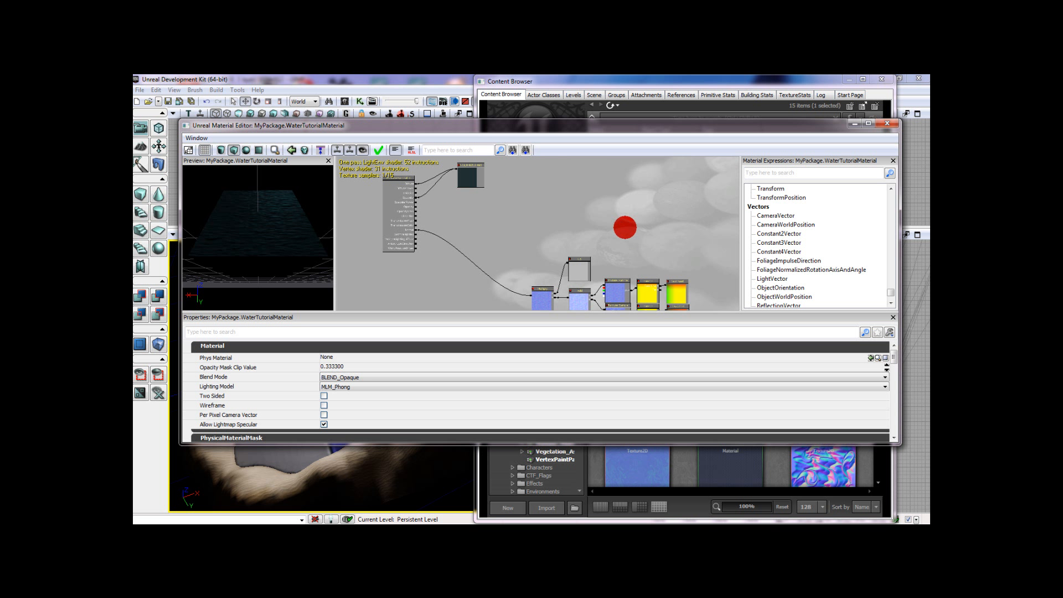
drag(628, 224, 641, 228)
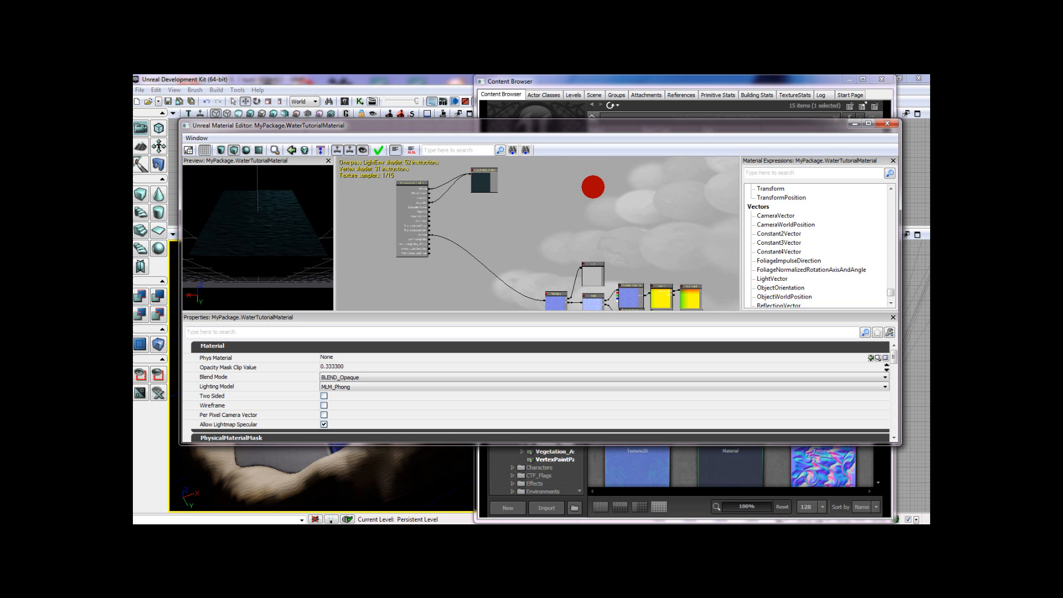
drag(639, 201, 592, 194)
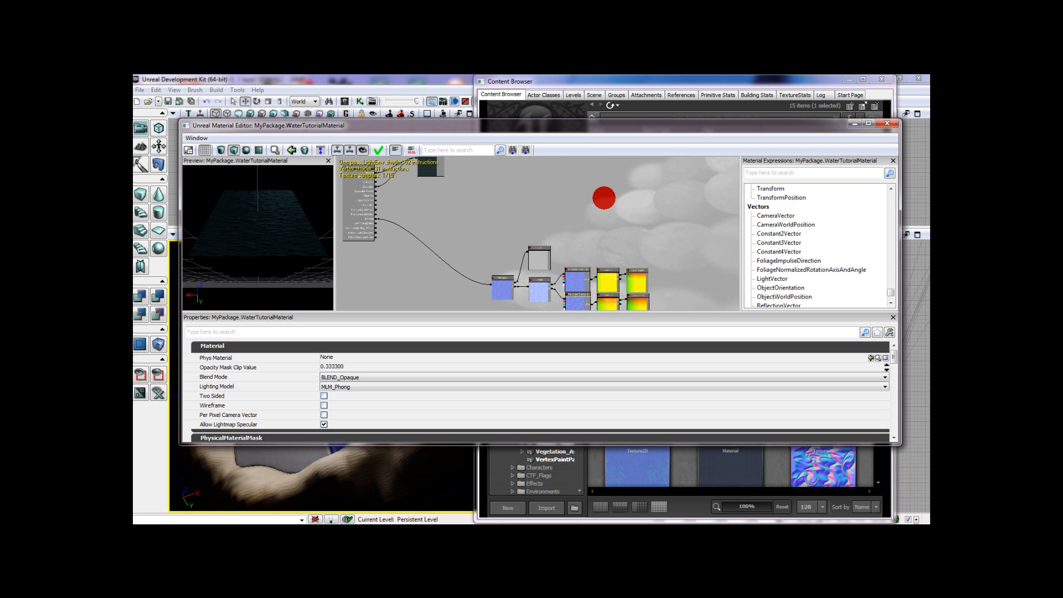
- Duplicate the two Texture Samples, both Panners and one TexCoord of the normal network, and place the copies in the free space above
mouse_move(606, 191)
mouse_down()
mouse_move(550, 192)
mouse_move(586, 226)
mouse_move(601, 195)
mouse_up()
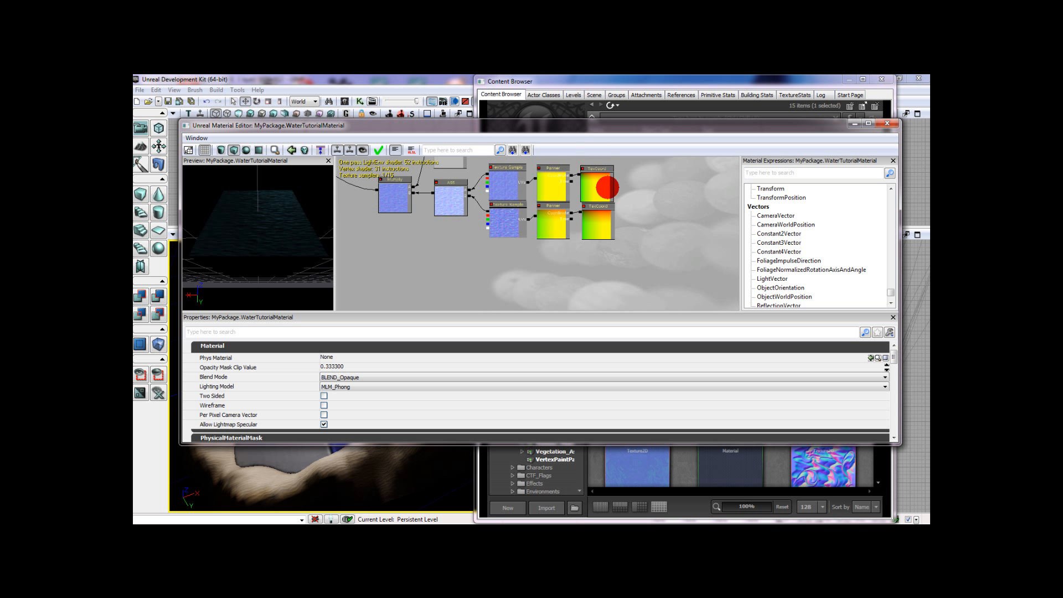
click(608, 187)
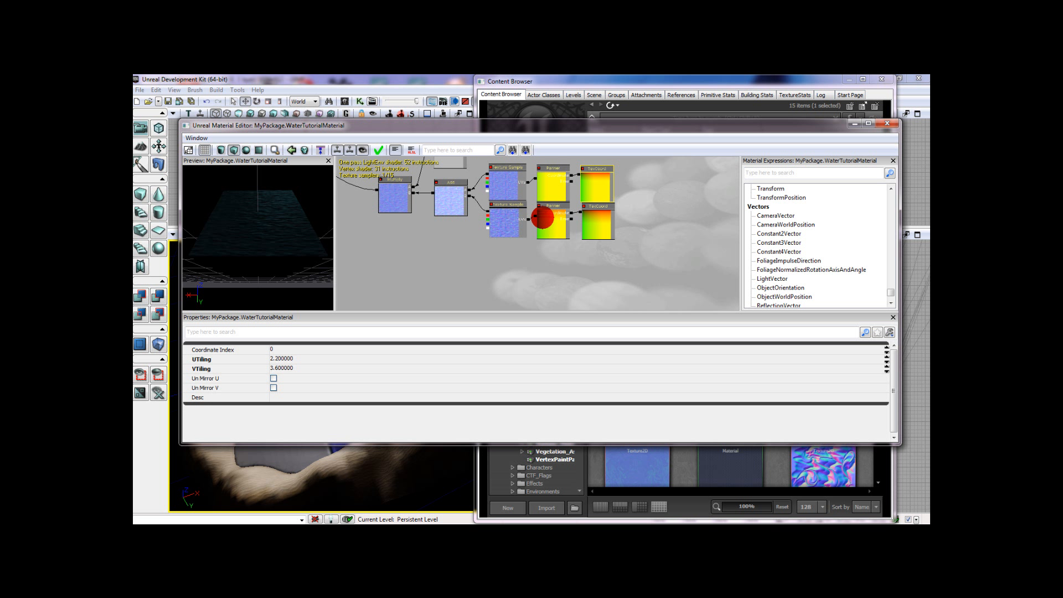
click(550, 198)
scroll(638, 230, down, 3)
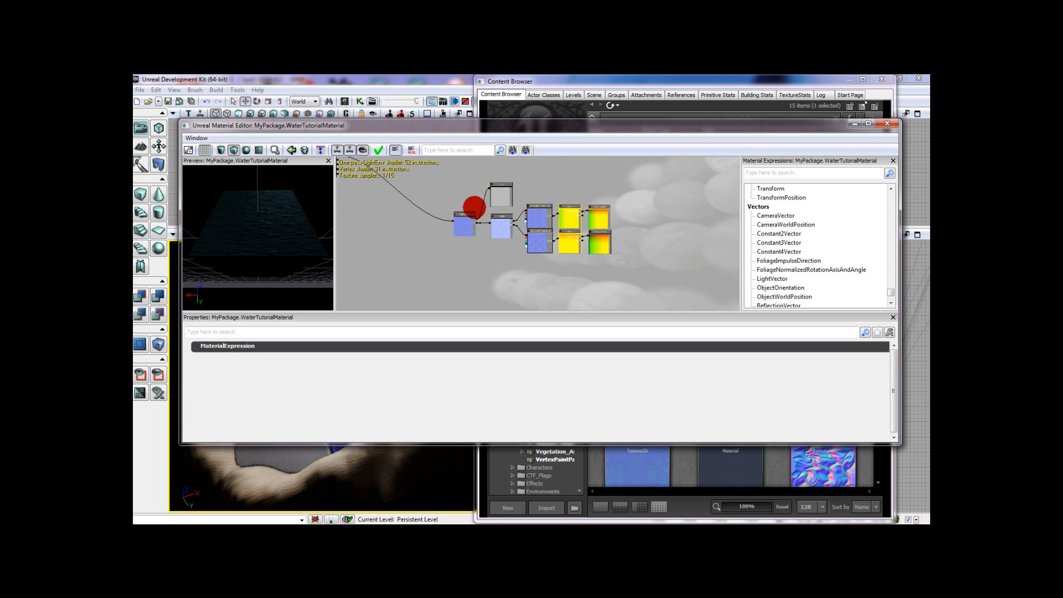
ctrl+click(543, 218)
ctrl+click(539, 242)
drag(620, 214, 588, 235)
scroll(589, 235, down, 2)
scroll(575, 237, up, 1)
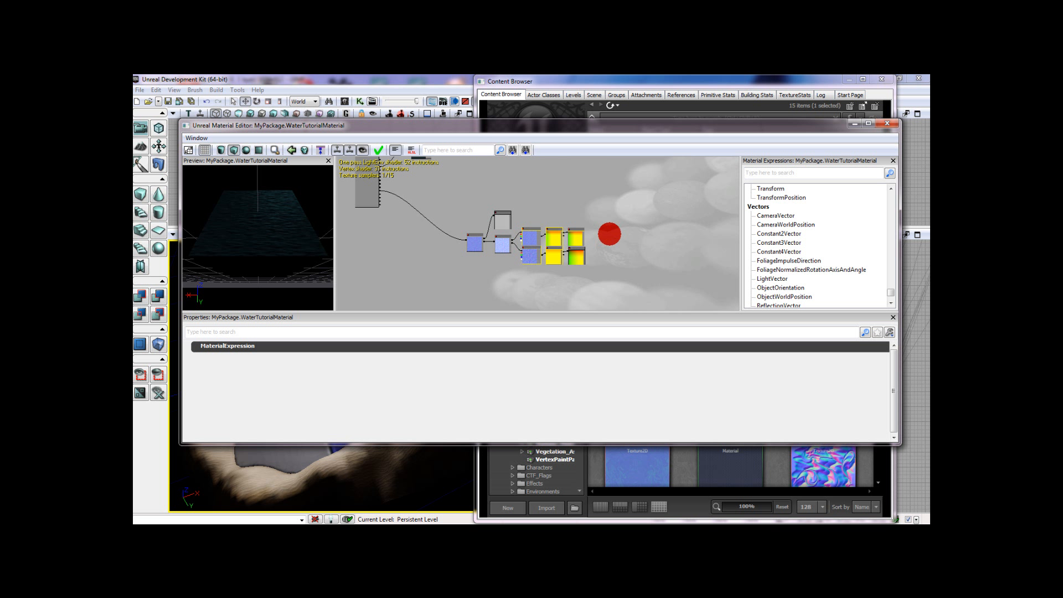
key(ctrl+w)
ctrl+drag(570, 208, 616, 197)
drag(620, 237, 598, 256)
scroll(598, 255, up, 2)
scroll(598, 255, up, 2)
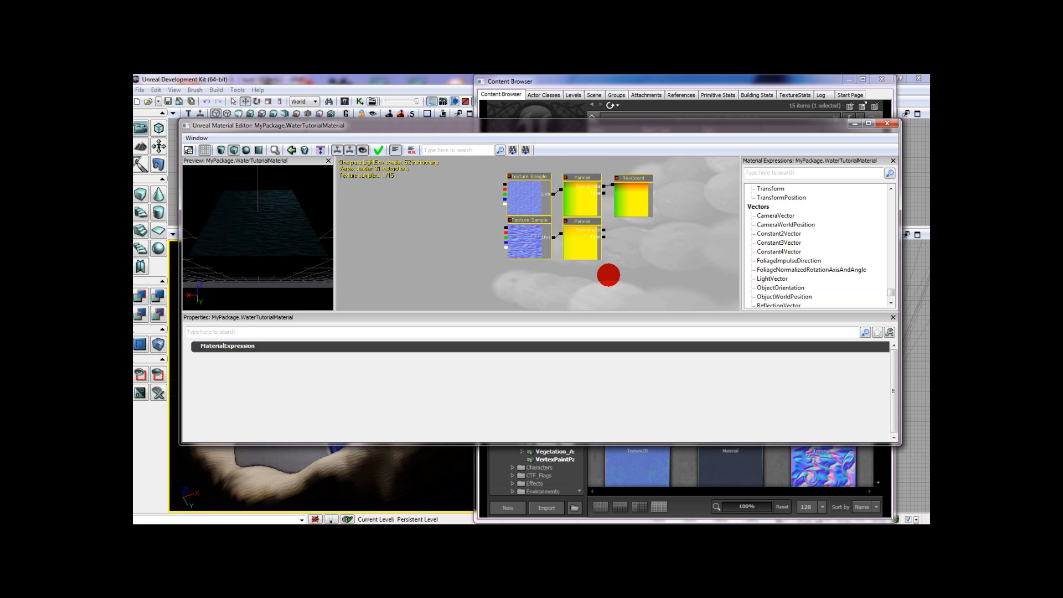
- Break the copied nodes' links between TexCoord, Panners and Texture Samples, and move the TexCoord beside the lower Panner
click(610, 275)
right_click(604, 185)
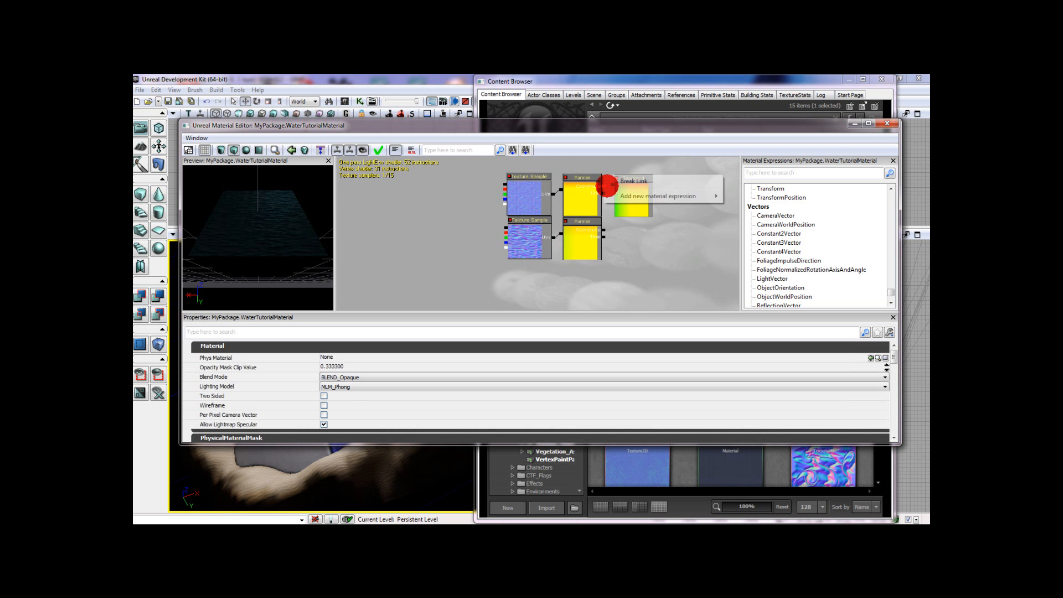
click(624, 183)
right_click(560, 191)
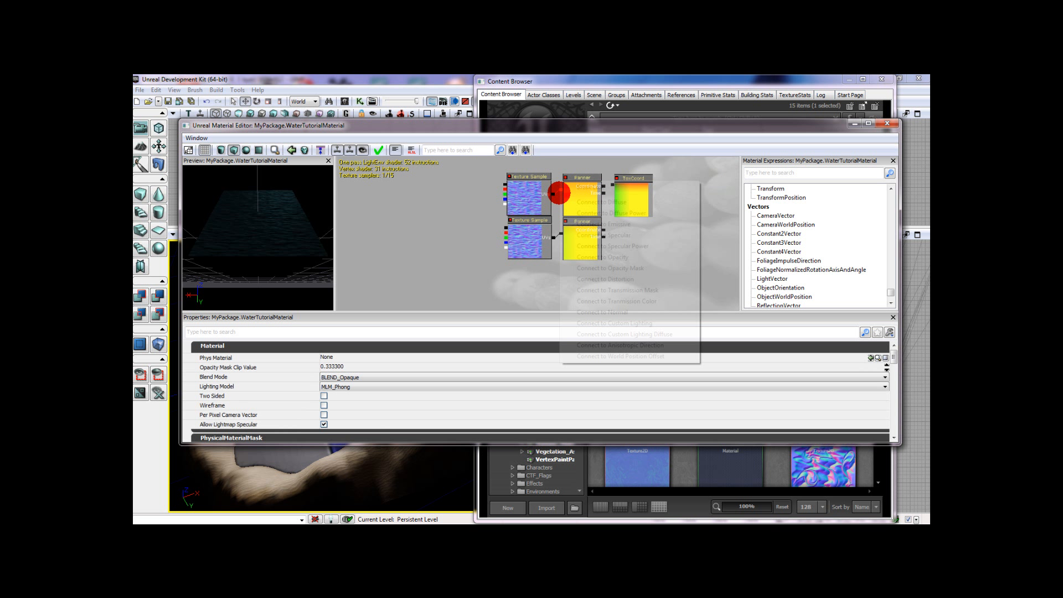
click(572, 187)
right_click(562, 234)
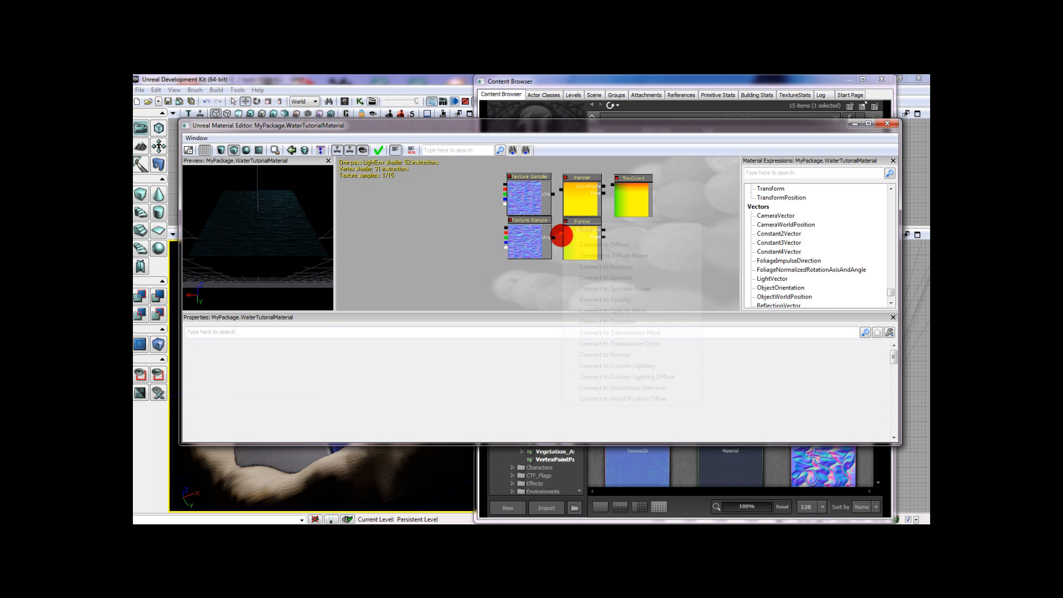
click(574, 231)
ctrl+drag(629, 205, 628, 256)
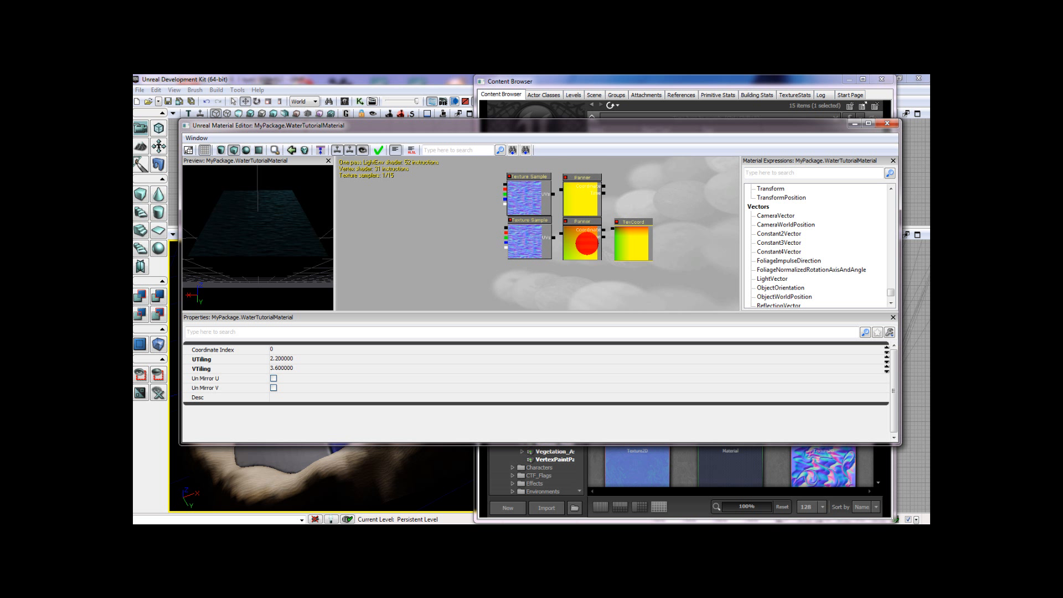
- Set the copied lower Panner's Speed X to 0.025 and Speed Y to 0.02
click(587, 243)
click(329, 349)
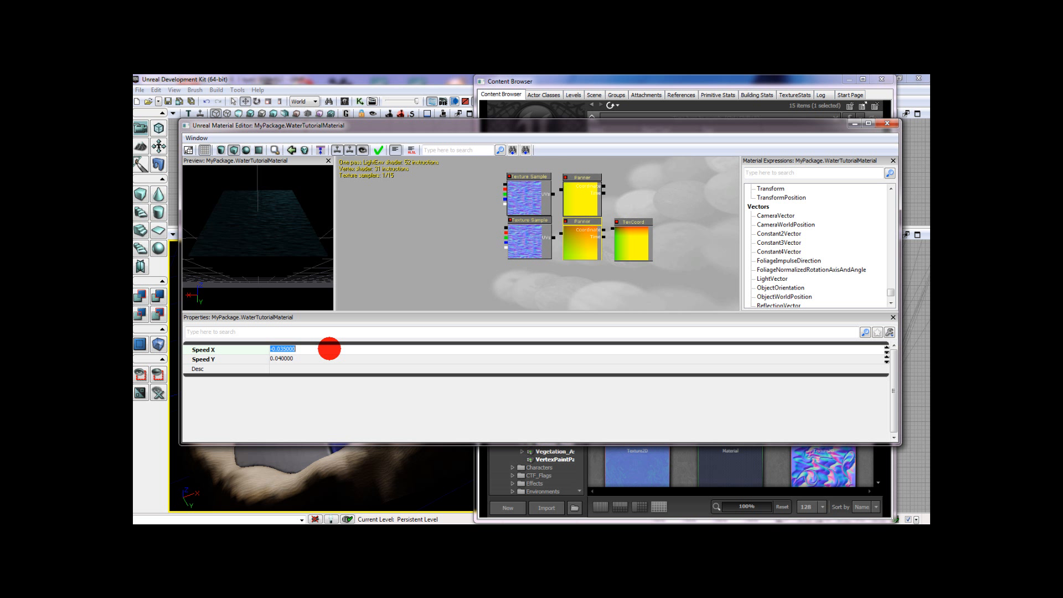
text(.0)
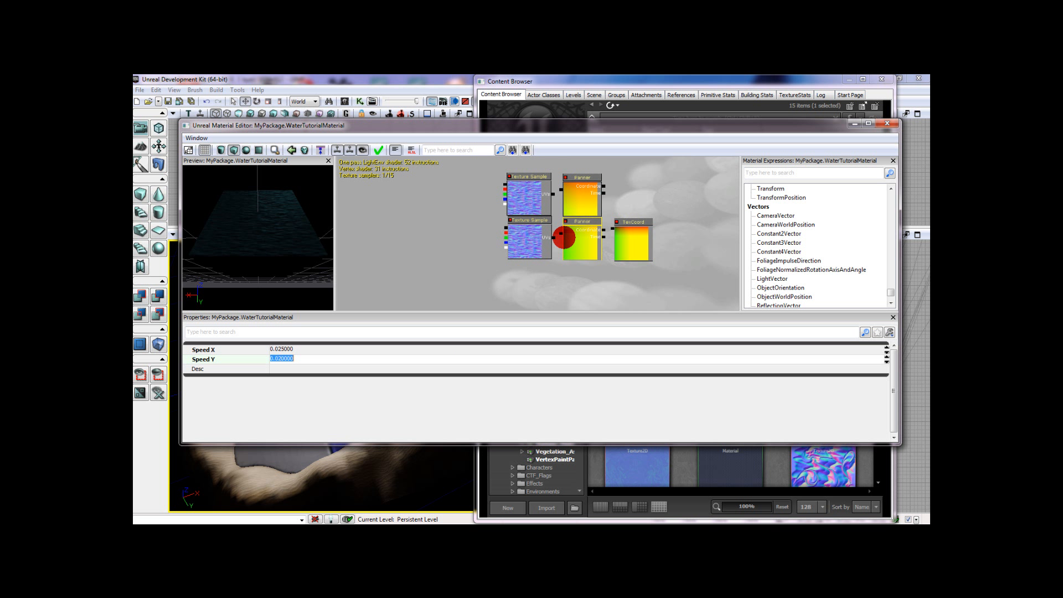
- Connect the TexCoord to the lower Panner's coordinate input and each copied Panner to the UVs of its neighbouring Texture Sample
drag(603, 228, 612, 229)
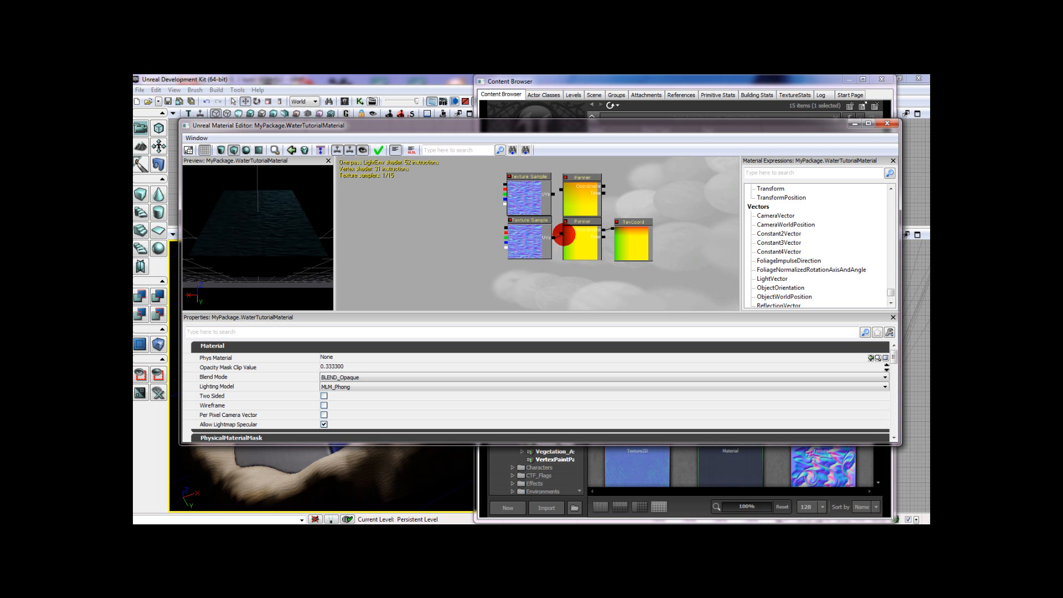
drag(553, 238, 561, 233)
drag(553, 194, 572, 190)
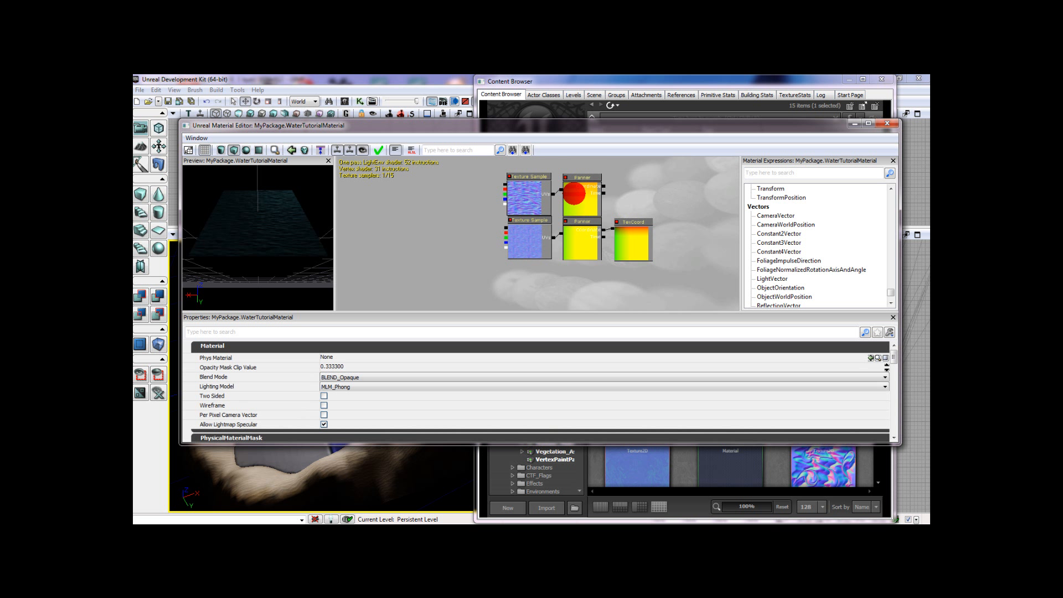
- Set the copied upper Panner's Speed X to 0.01 and Speed Y to -0.02
click(572, 189)
click(320, 347)
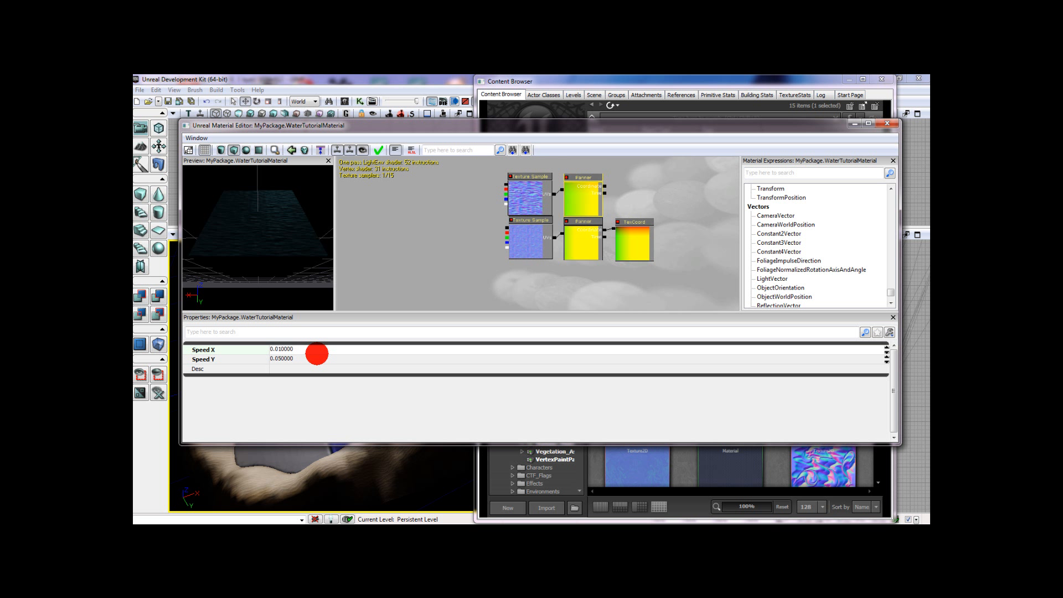
key(Tab)
text(-)
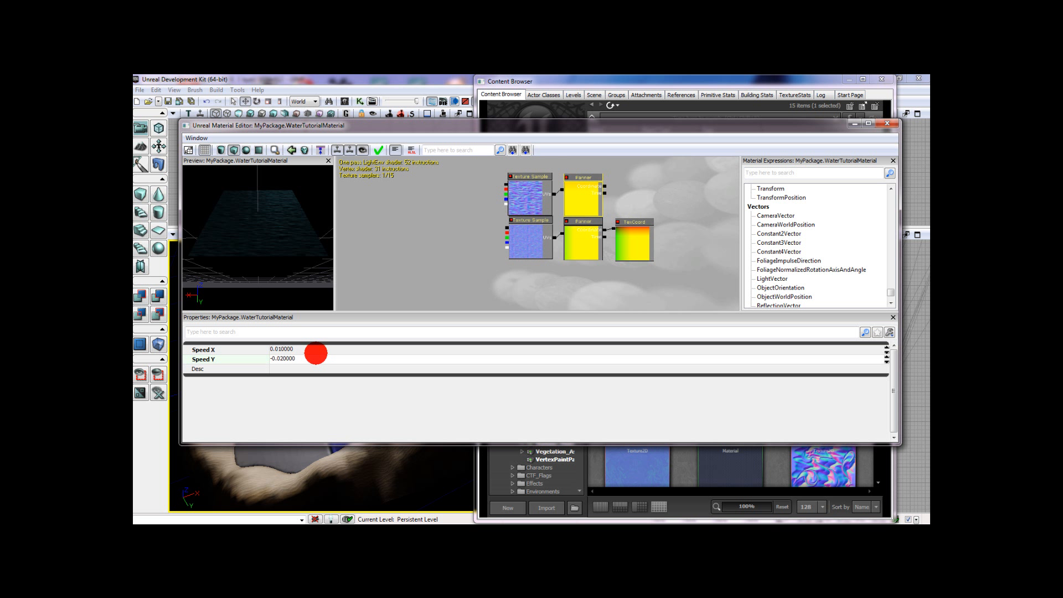
- Add a Multiply node beside the copied Texture Samples and connect both samples to its inputs
click(441, 200)
drag(441, 200, 540, 237)
scroll(529, 252, down, 3)
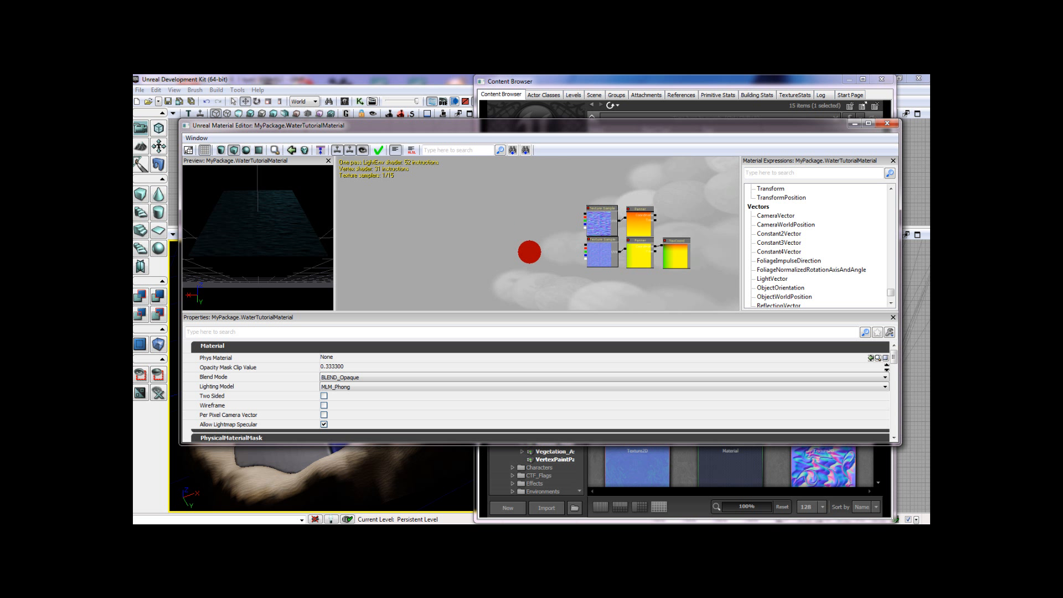
right_click(525, 229)
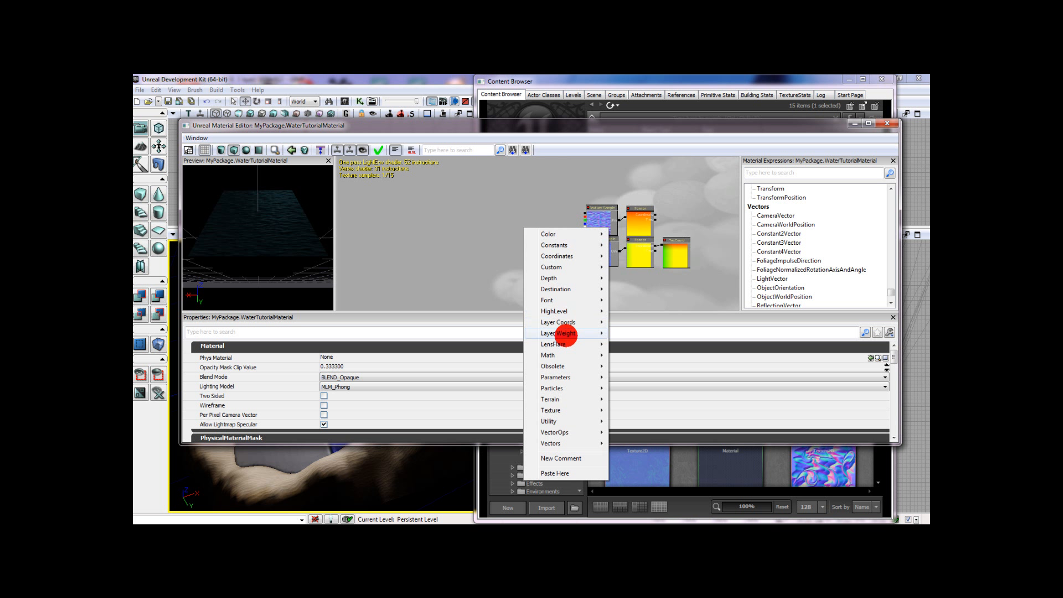
mouse_move(560, 355)
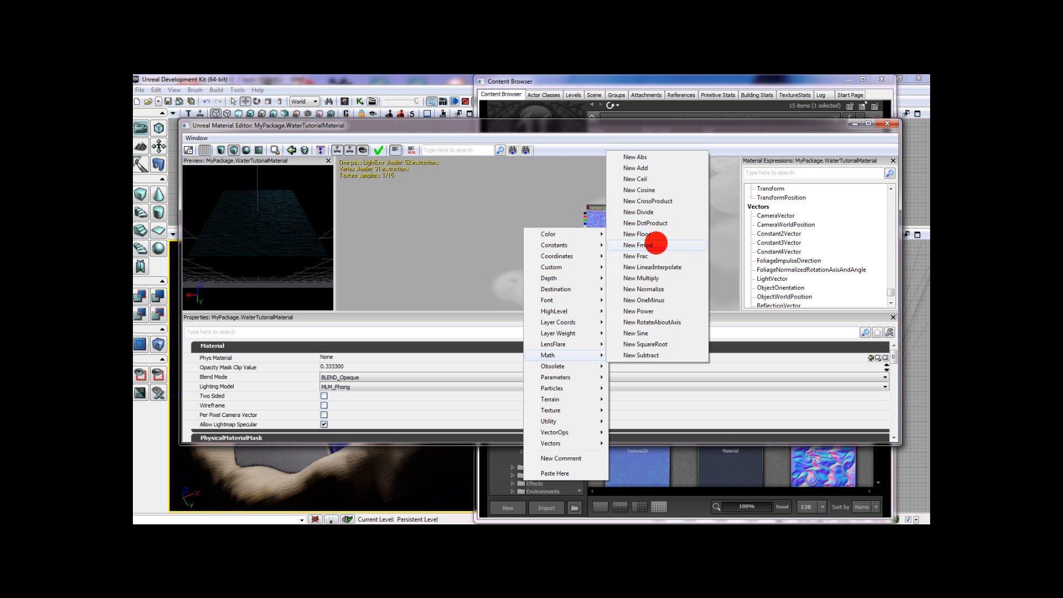
click(671, 278)
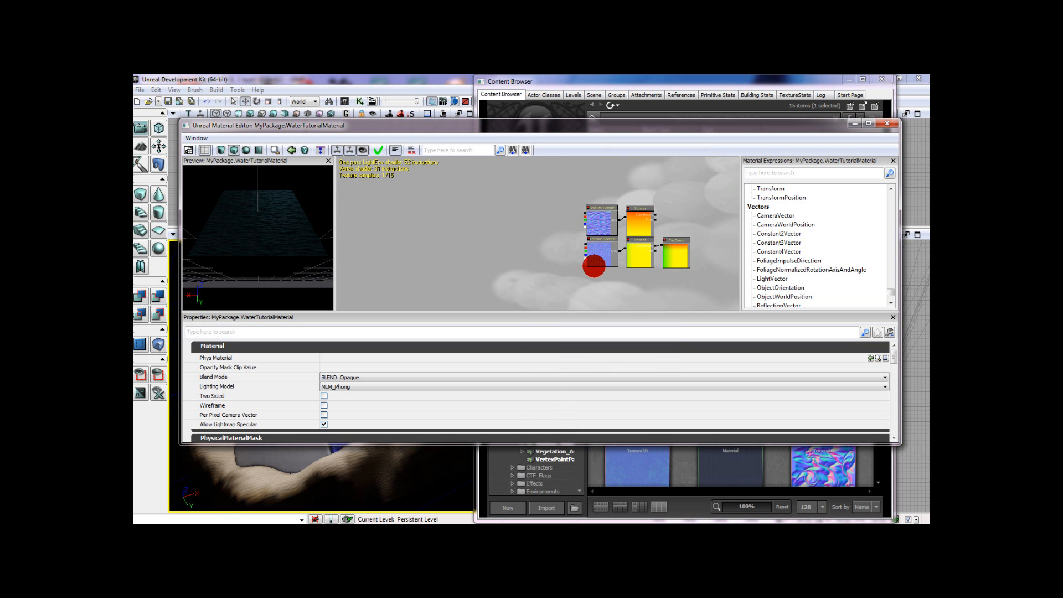
ctrl+drag(541, 255, 555, 237)
- Duplicate the 0.5 Constant, place the copy below the new Multiply node, and set its R value to 65
scroll(554, 236, down, 3)
scroll(551, 251, up, 2)
click(522, 271)
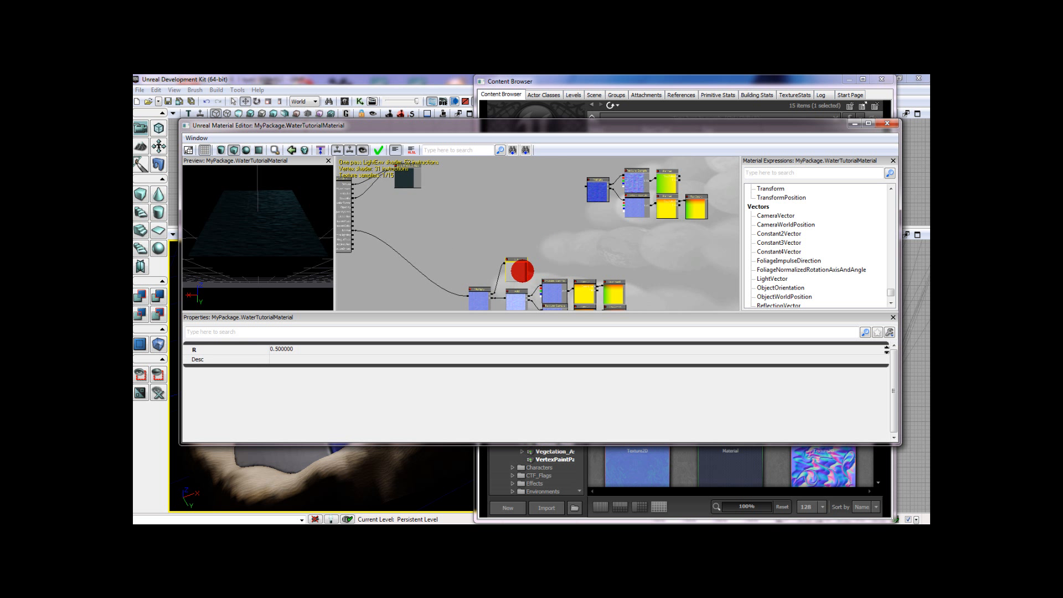
ctrl+drag(531, 271, 607, 217)
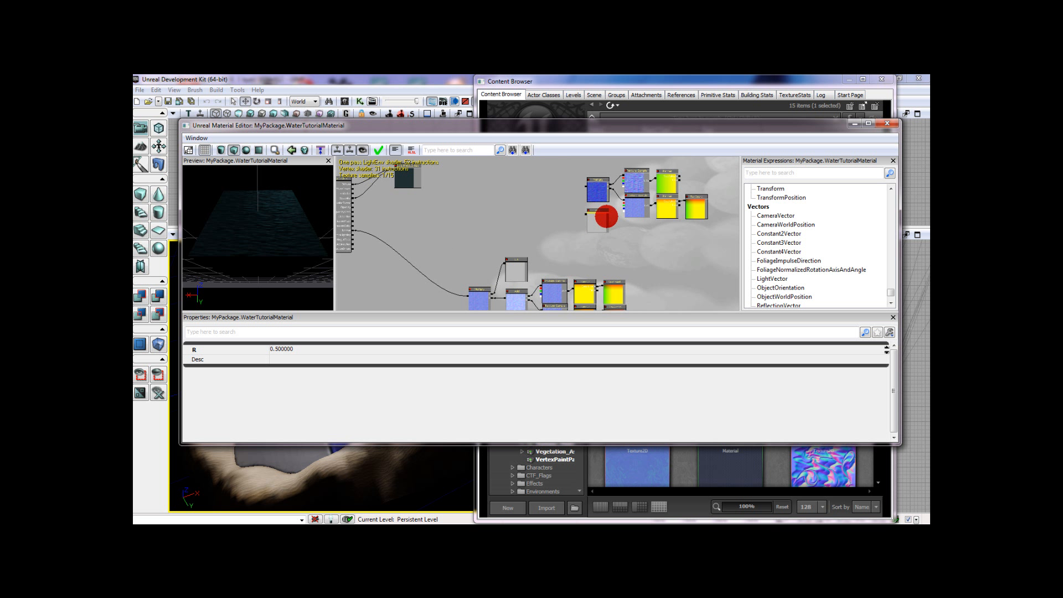
click(328, 348)
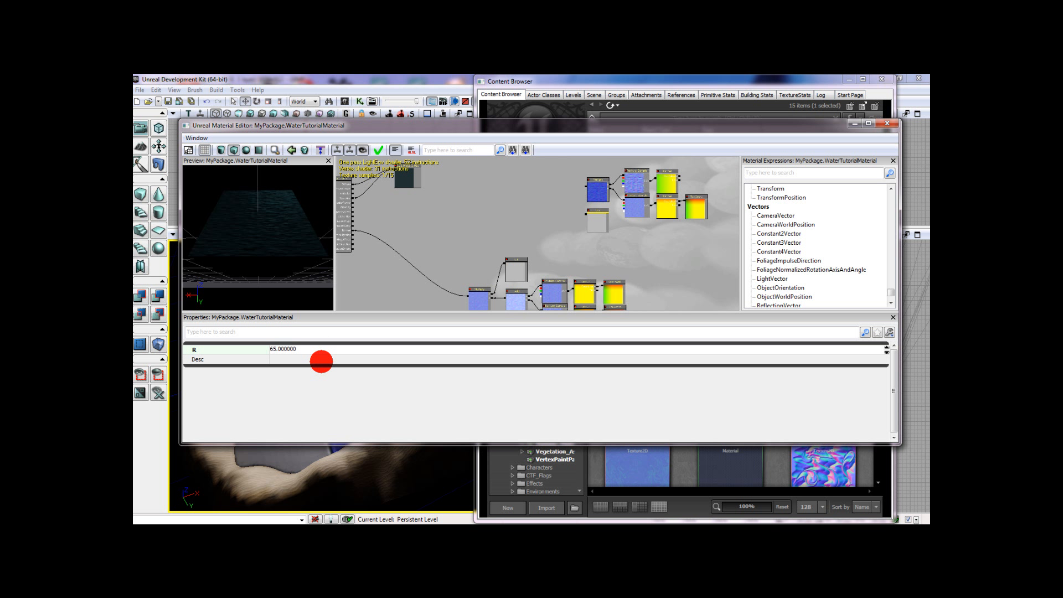
- Add a second Multiply node and connect the first Multiply and the 65 Constant to its inputs
click(515, 218)
right_click(518, 209)
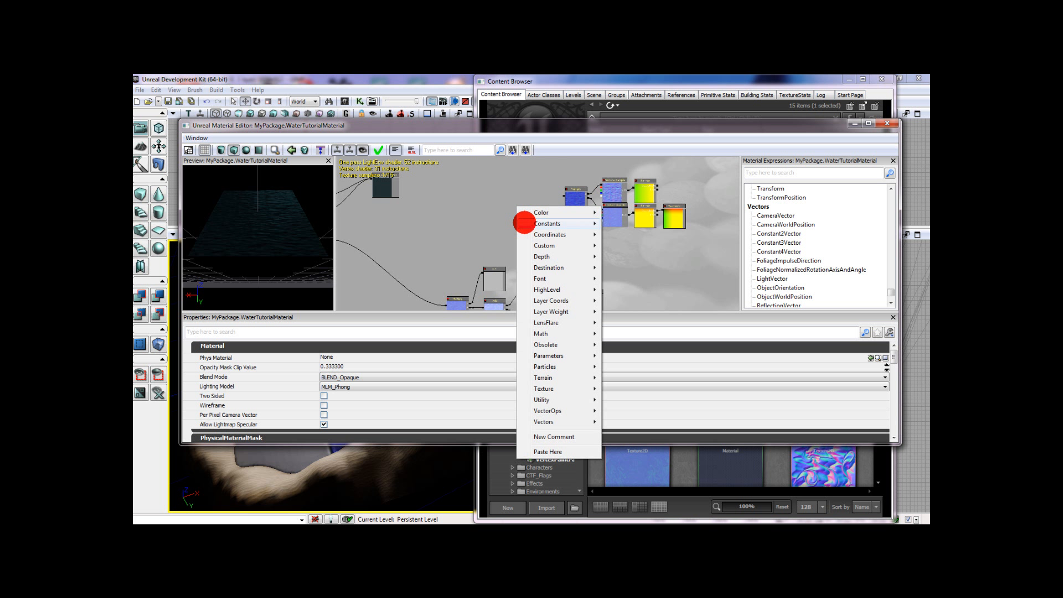
mouse_move(587, 328)
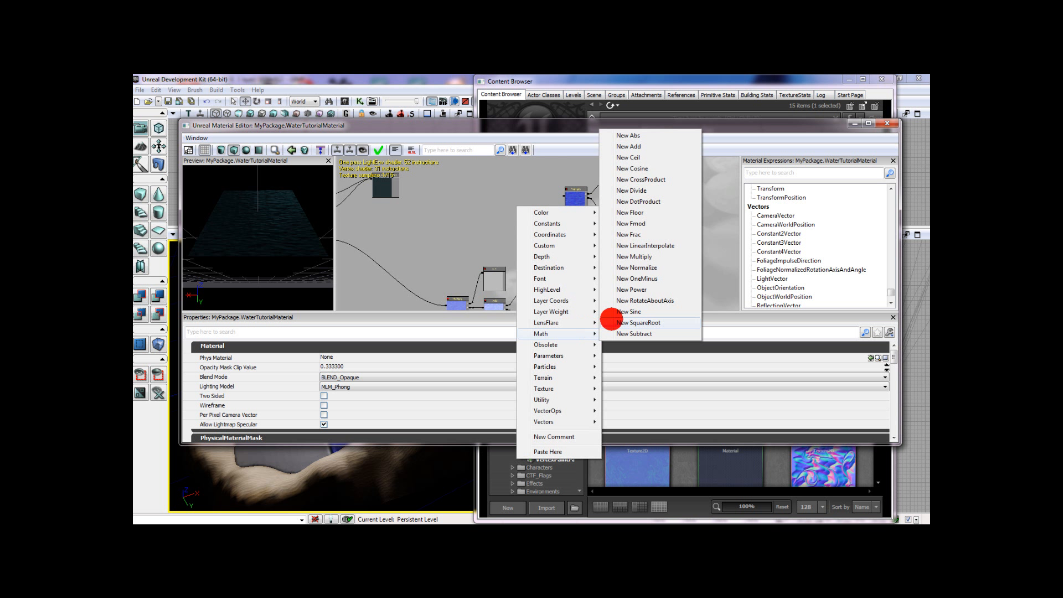
click(637, 256)
drag(547, 236, 533, 214)
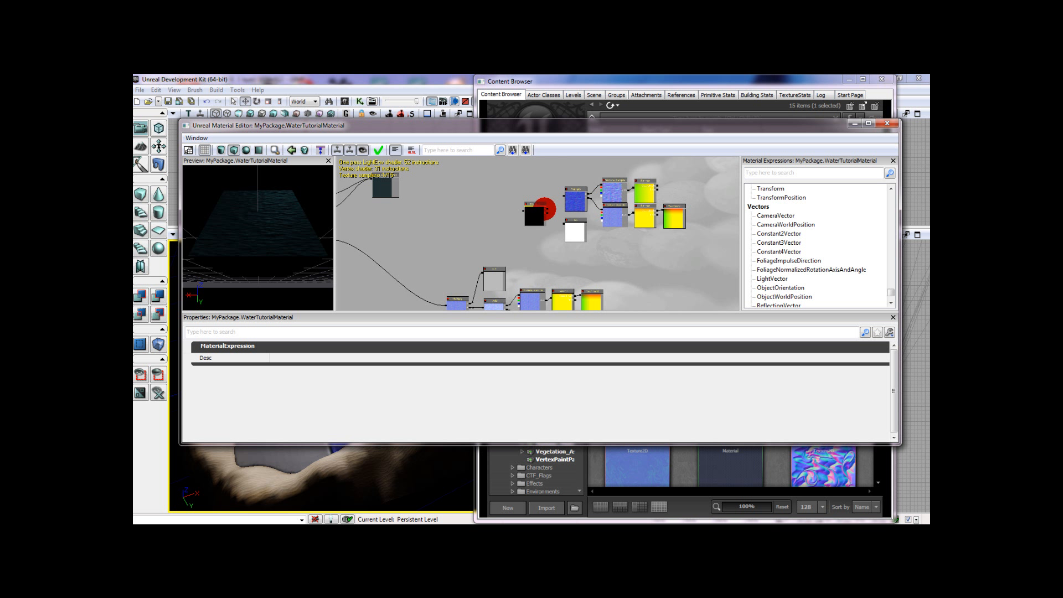
drag(547, 209, 563, 226)
drag(420, 227, 458, 232)
- Connect the second Multiply's output to the material's Distortion input
scroll(464, 234, up, 3)
scroll(574, 238, up, 3)
click(578, 251)
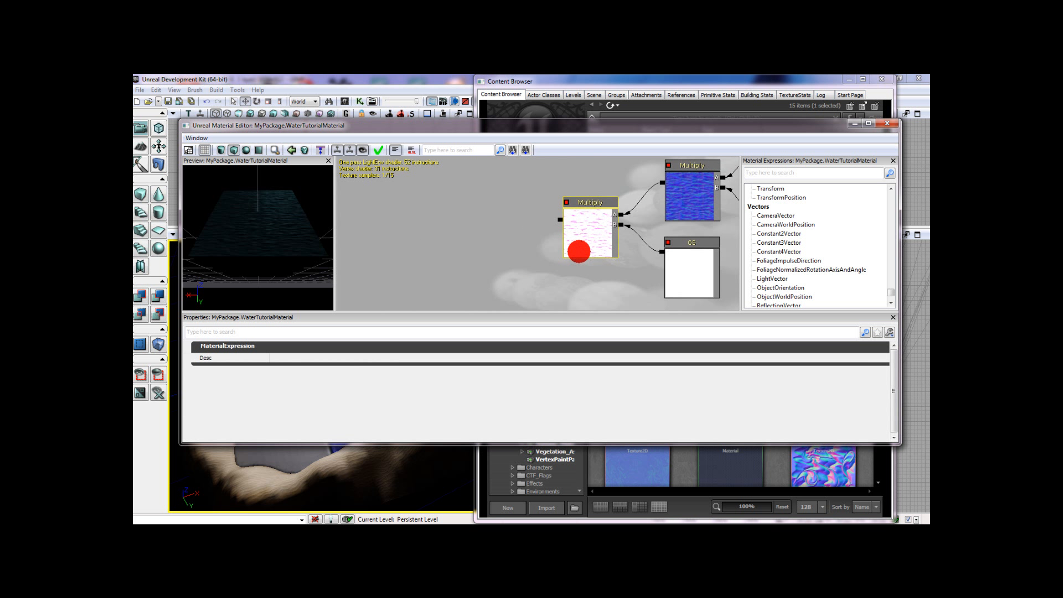
drag(579, 251, 569, 254)
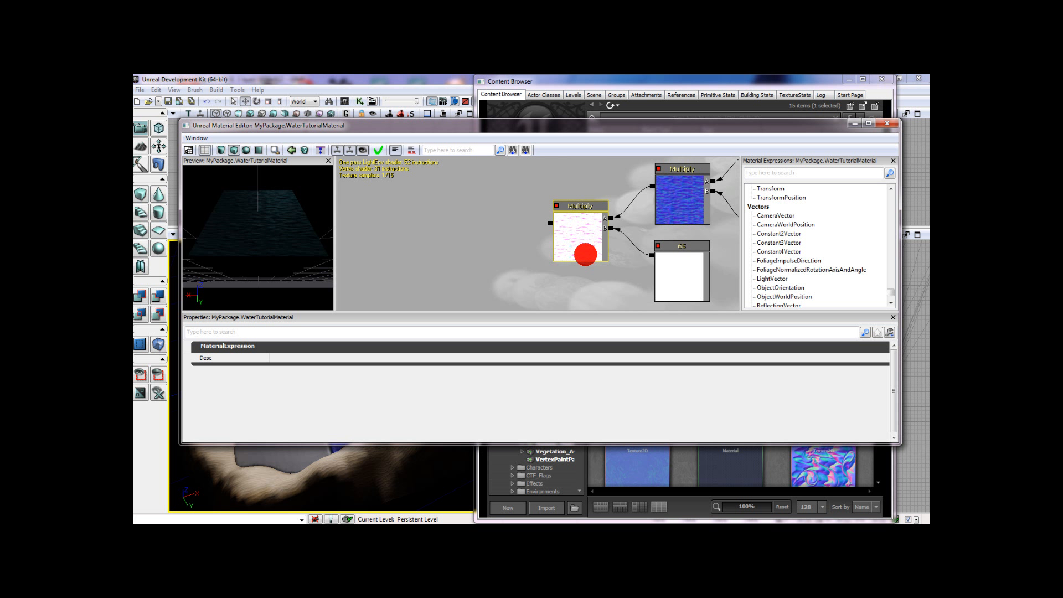
drag(585, 255, 629, 259)
scroll(509, 294, down, 2)
drag(508, 294, 401, 236)
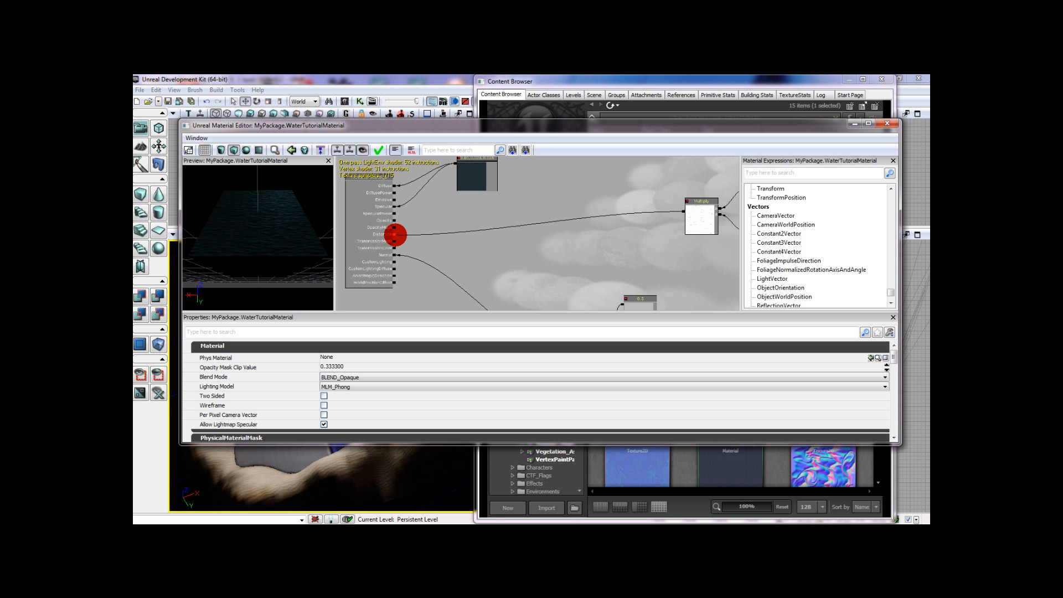
- Select the whole distortion network, from the second Multiply to the TexCoord, and move it up to free space beside the material node
scroll(514, 272, down, 3)
drag(514, 271, 485, 258)
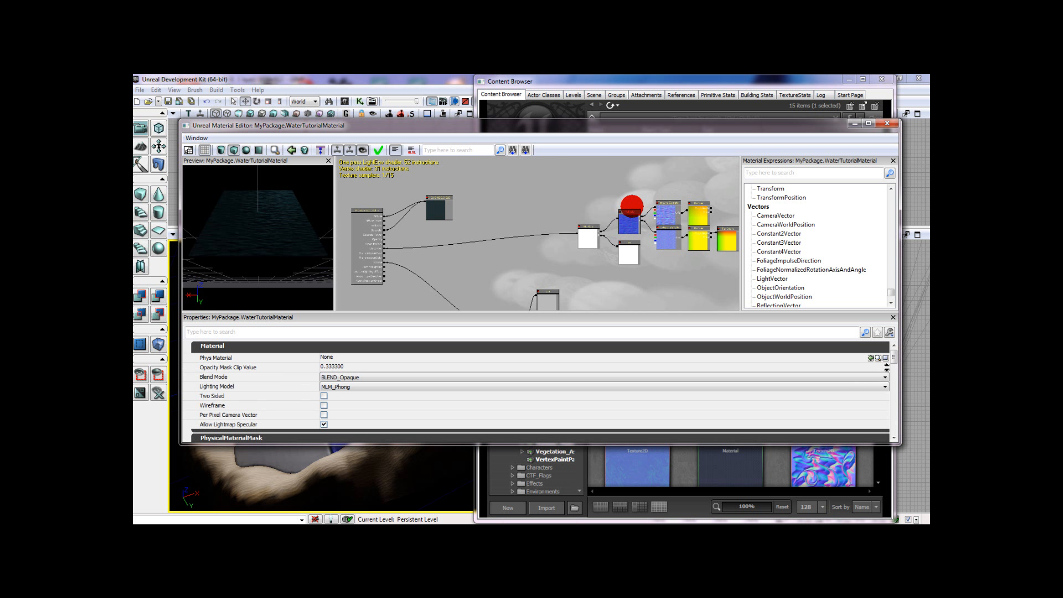
click(601, 232)
click(621, 227)
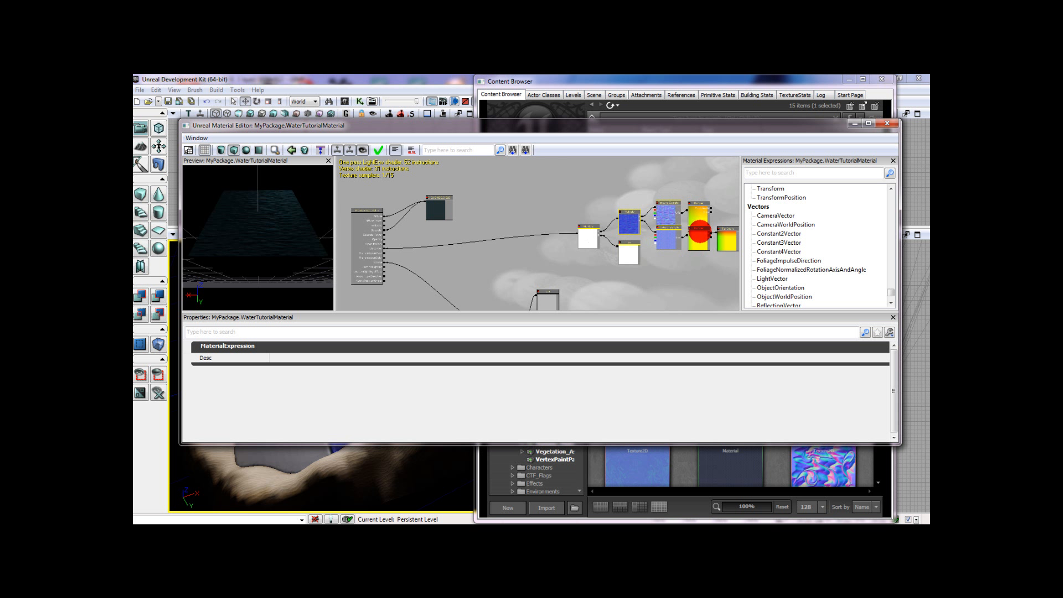
drag(700, 237, 698, 198)
click(594, 277)
- Add a DepthBiasedAlpha node and place it next to the material node, below the colour constant
right_click(535, 239)
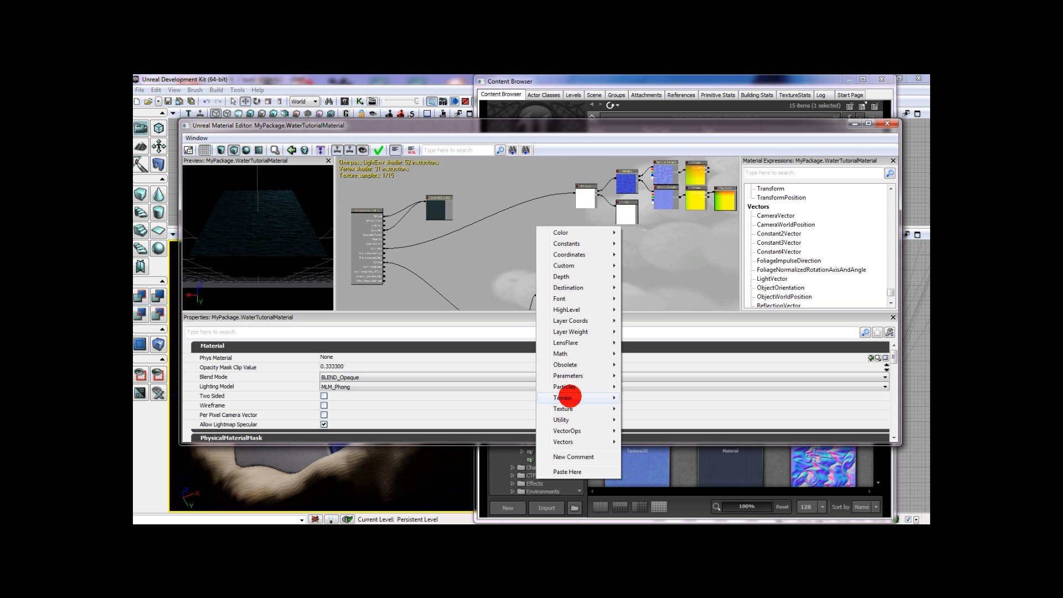
mouse_move(593, 276)
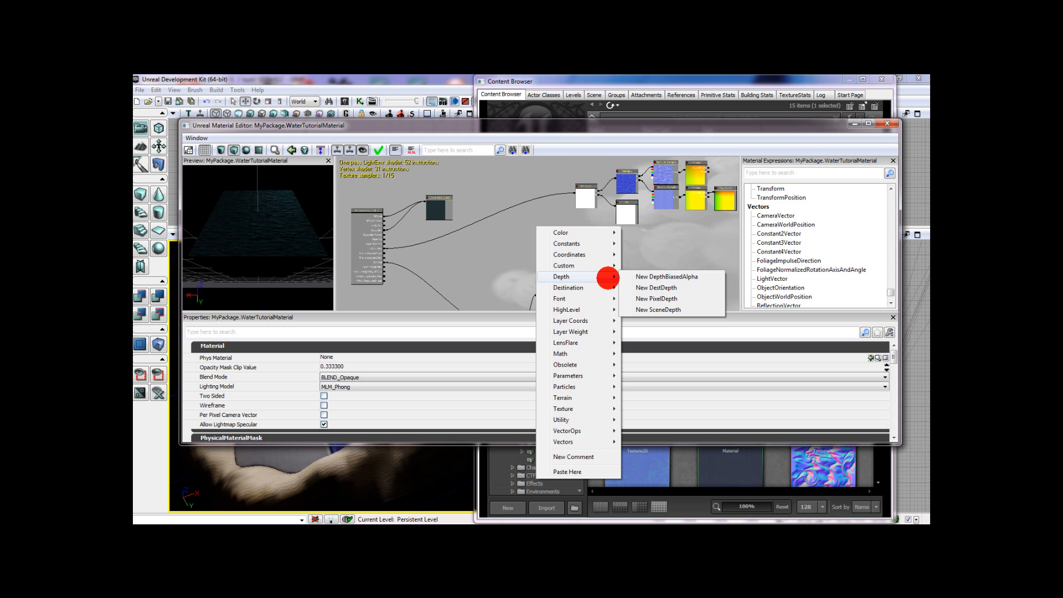
click(642, 277)
drag(551, 255, 444, 242)
- Duplicate the 0.5 Constant and place two copies one above the other beside the DepthBiasedAlpha node
click(552, 303)
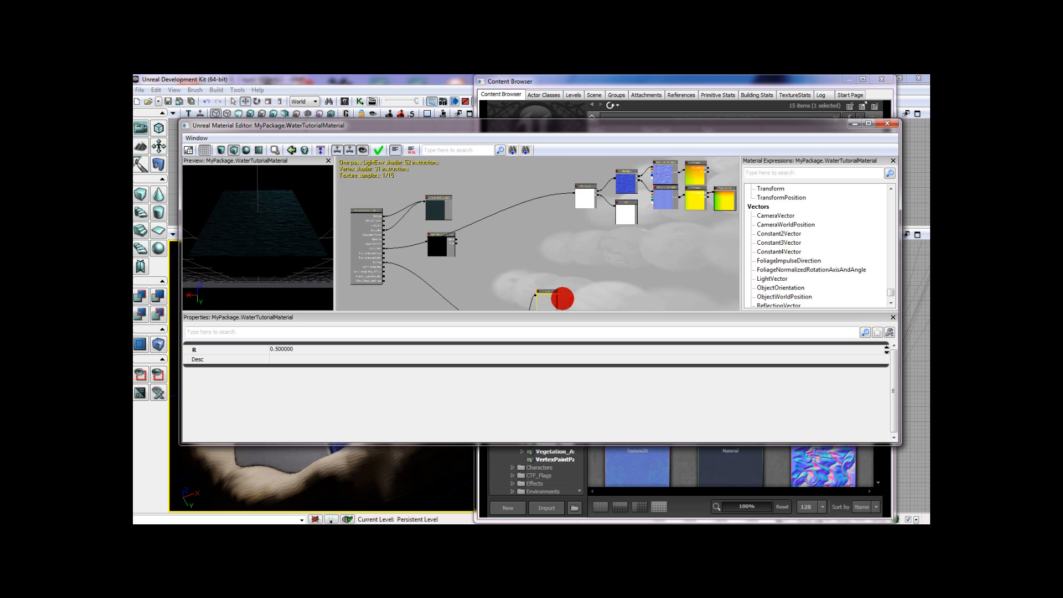
drag(567, 301, 501, 247)
key(ctrl+w)
scroll(500, 246, up, 3)
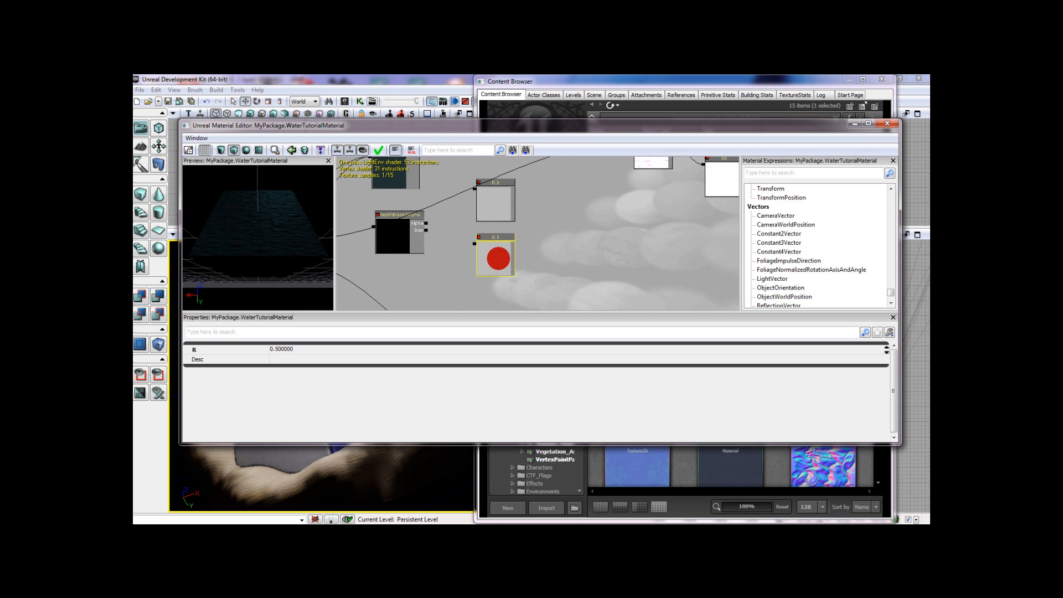
- Set the lower Constant's R value to 0.25 and the upper Constant's R value to 0.95
click(338, 348)
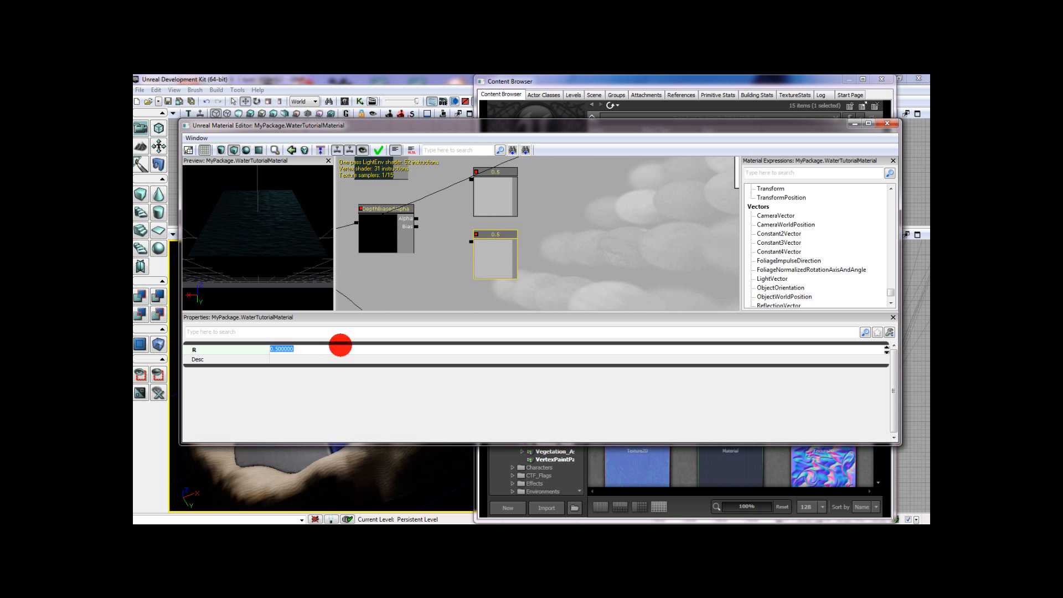
click(487, 181)
click(387, 349)
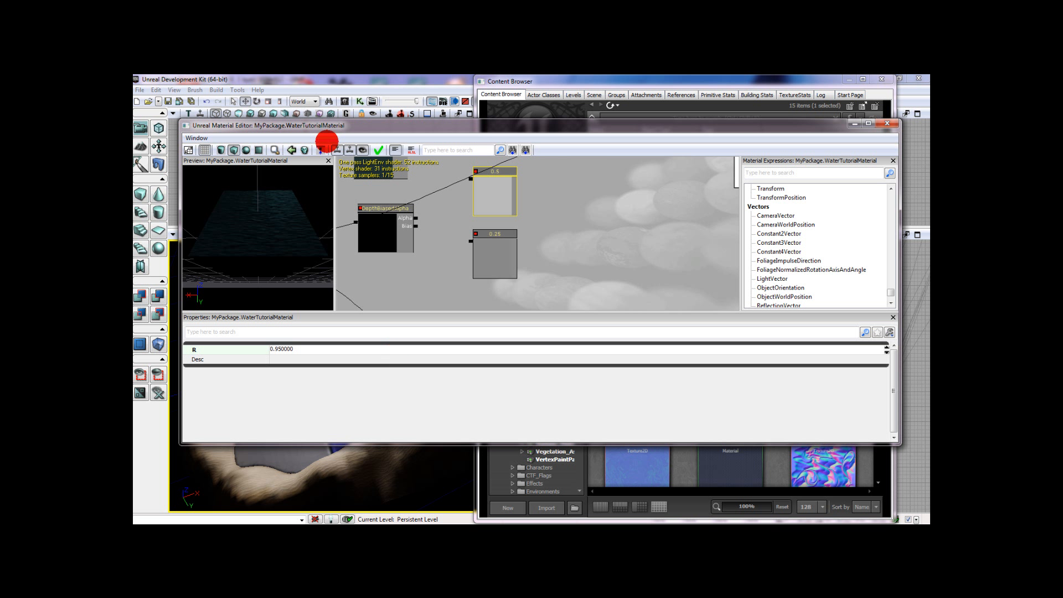
key(Return)
- Connect the 0.95 Constant to the DepthBiasedAlpha's Alpha input and the 0.25 Constant to its Bias input
drag(414, 218, 466, 175)
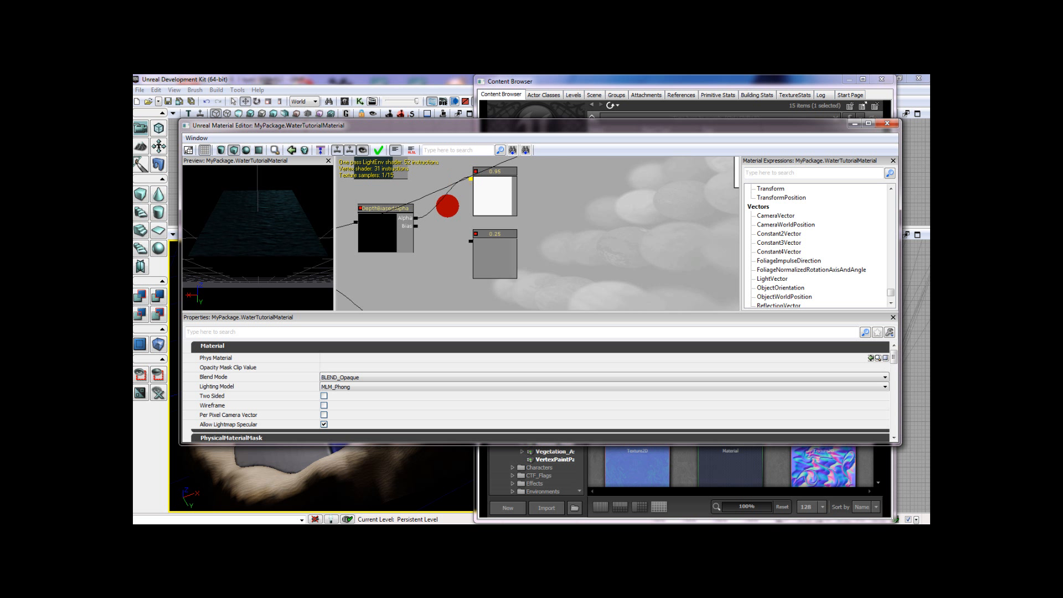
drag(416, 226, 486, 266)
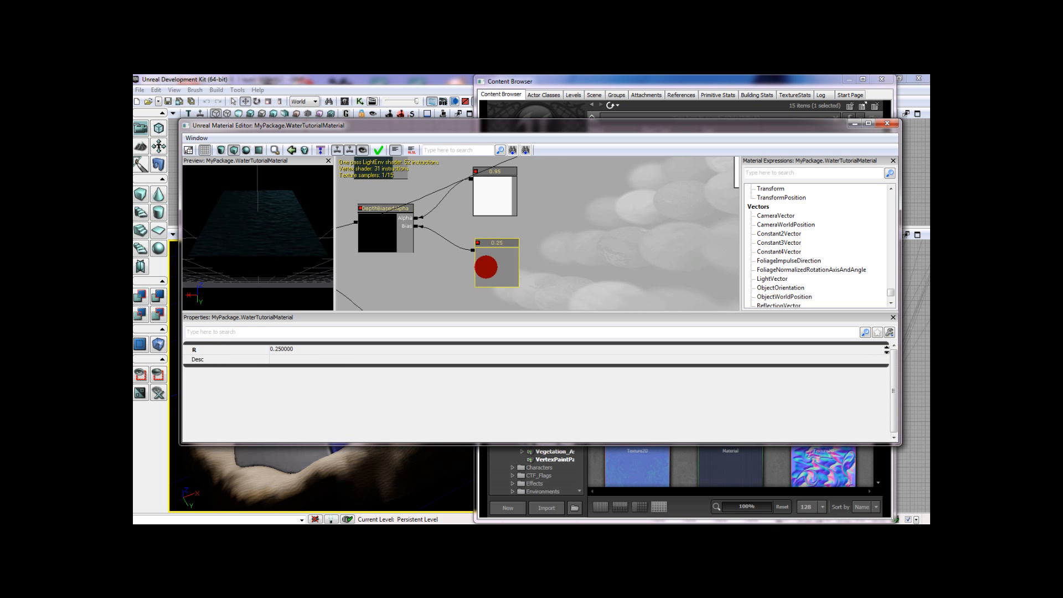
- Set the DepthBiasedAlpha node's Bias Scale to 380
drag(437, 238, 513, 247)
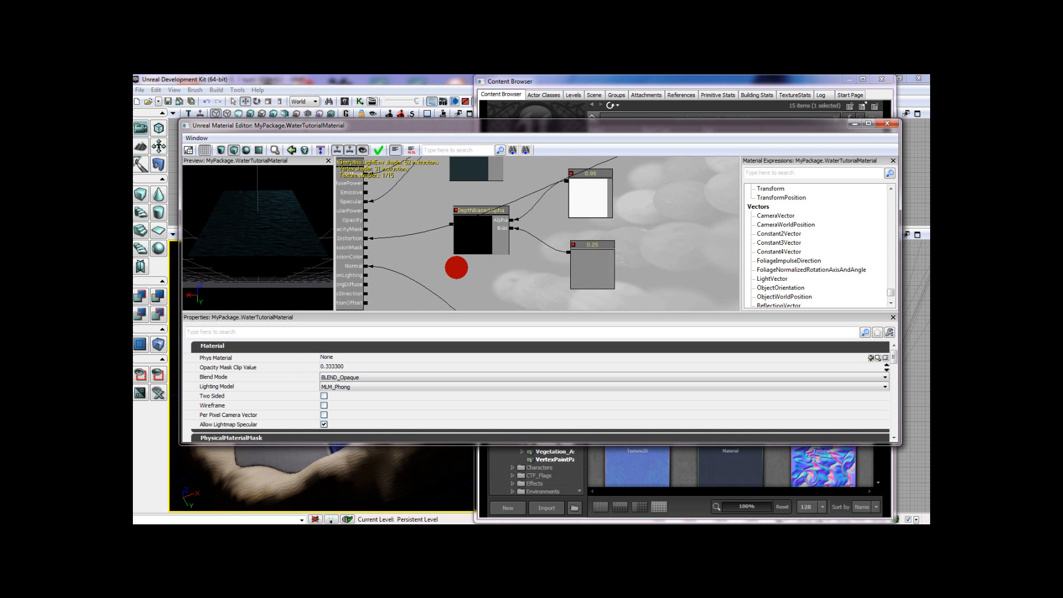
drag(448, 271, 481, 261)
click(490, 244)
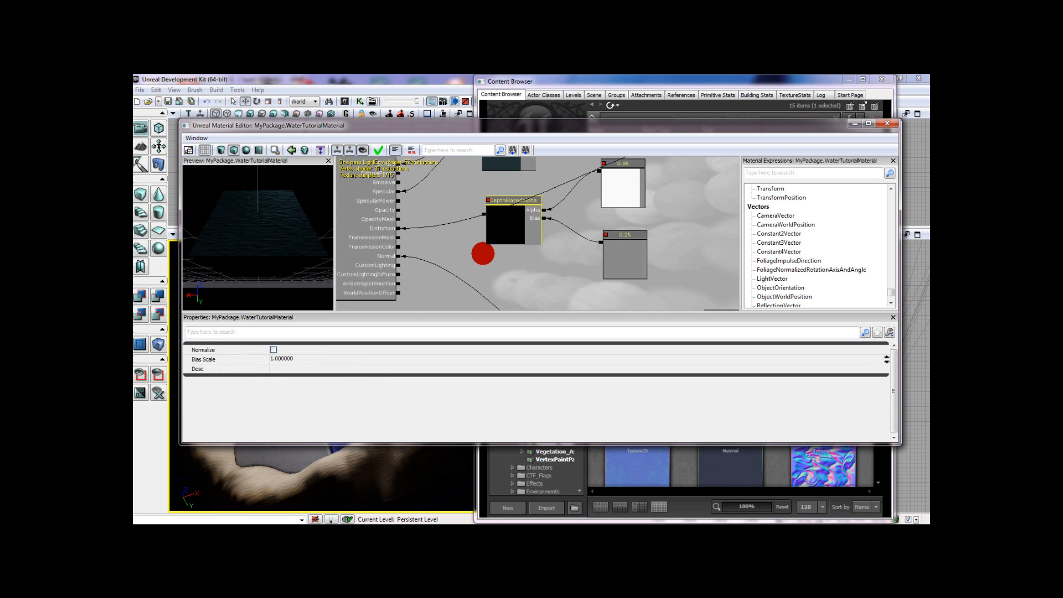
click(342, 359)
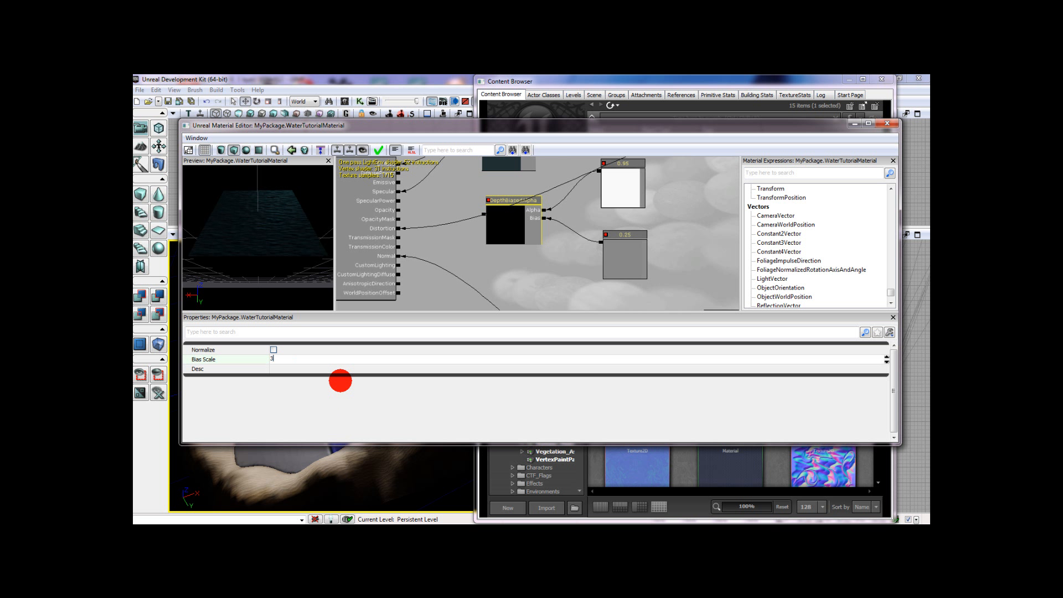
click(296, 358)
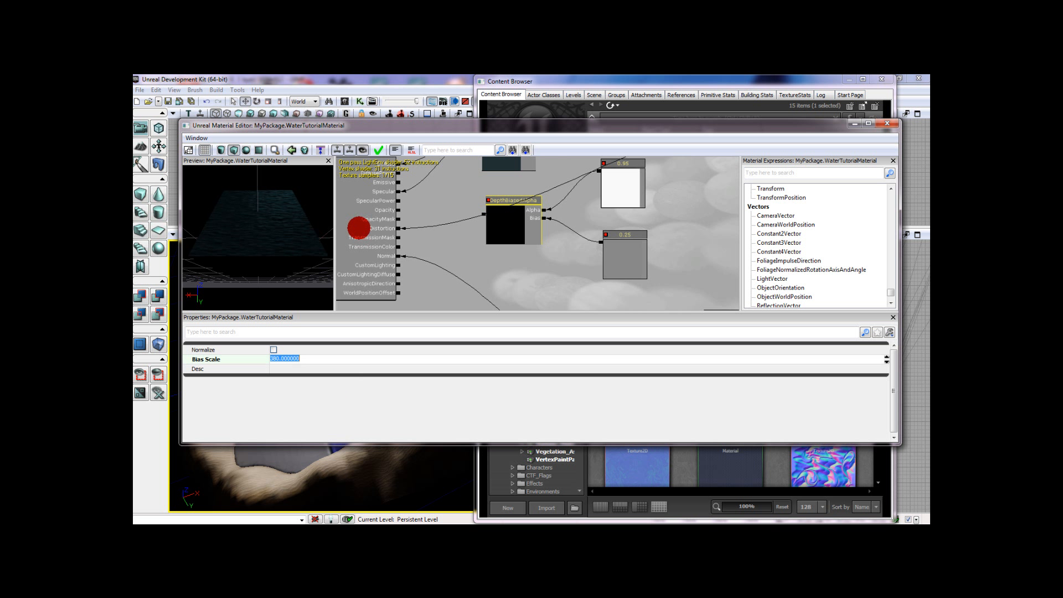
- Connect the DepthBiasedAlpha node's output to the material's Opacity input
drag(398, 210, 484, 214)
drag(509, 272, 471, 288)
scroll(470, 288, down, 2)
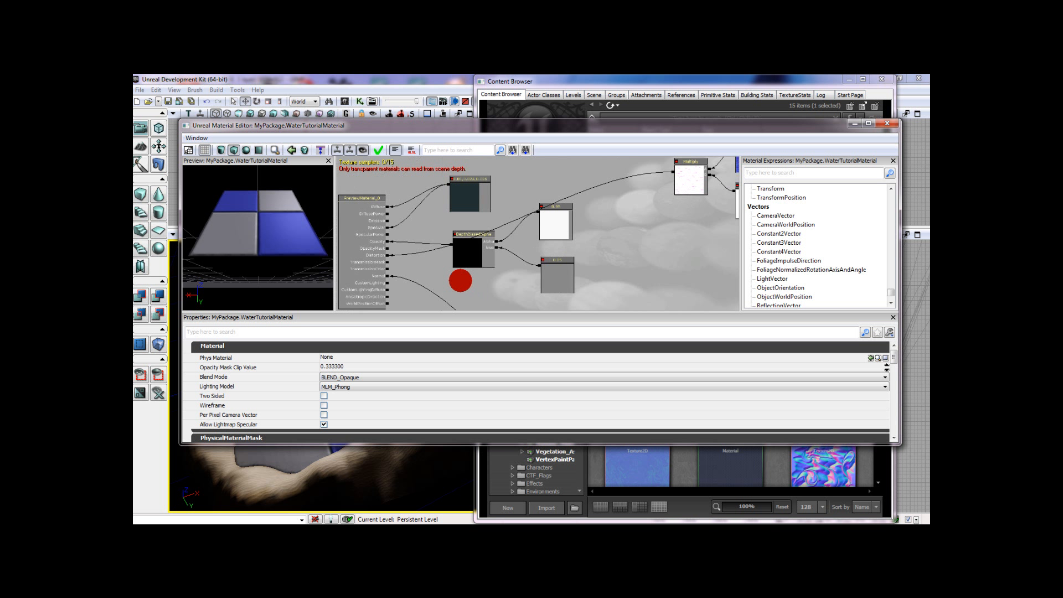
scroll(460, 281, down, 1)
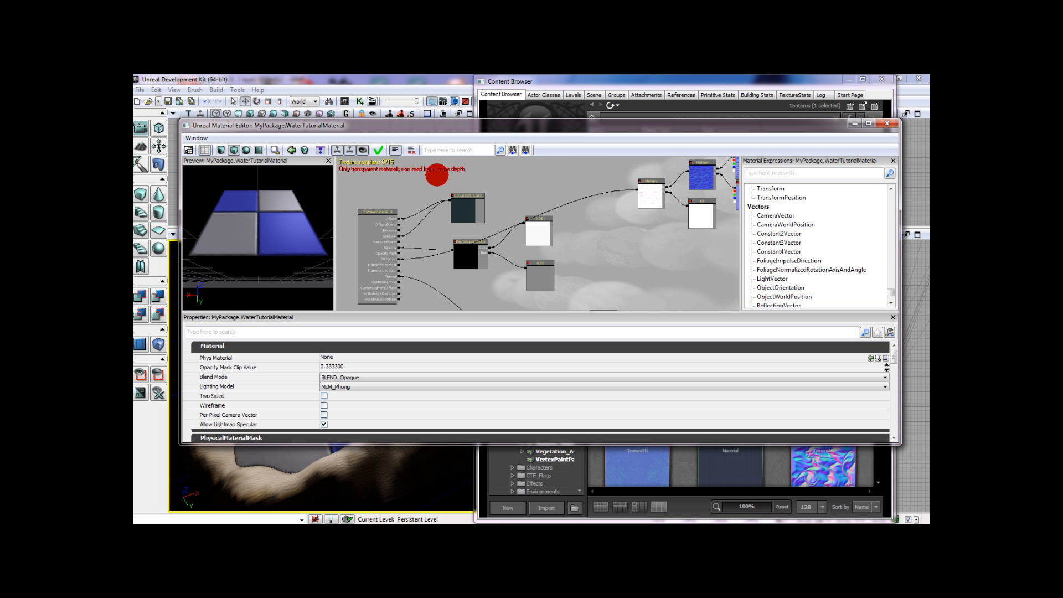
- Change the material's Blend Mode to BLEND_Translucent
click(352, 378)
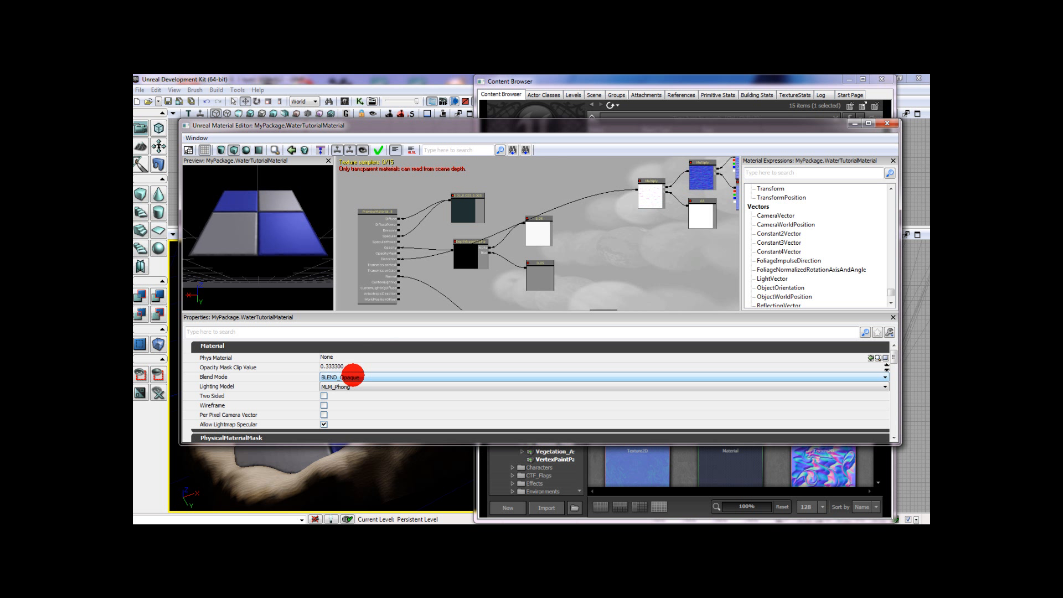
click(356, 377)
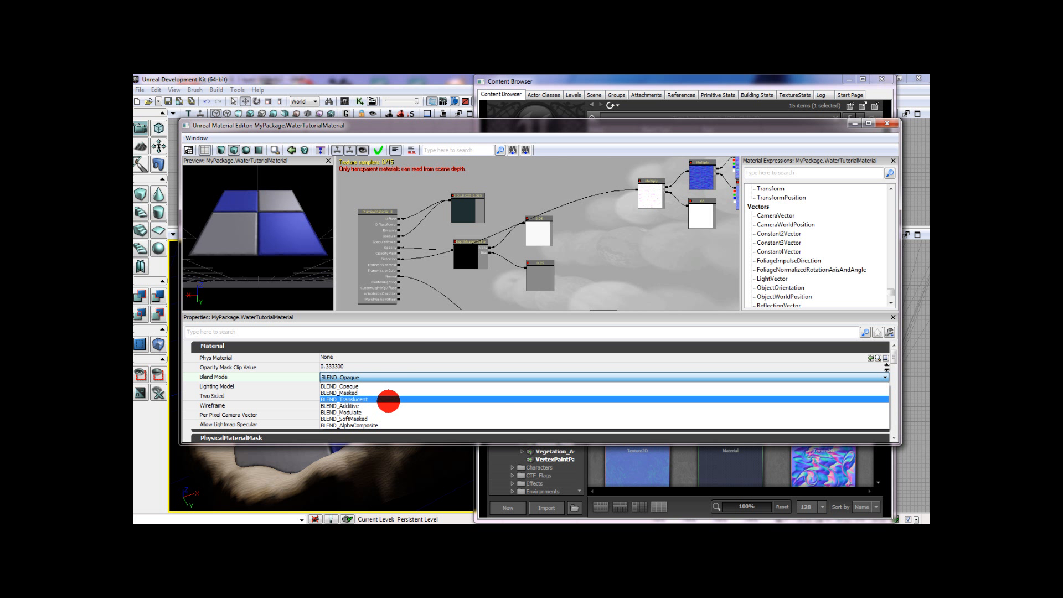
click(386, 399)
- Apply the changes to WaterTutorialMaterial and close the Material Editor
scroll(576, 271, down, 6)
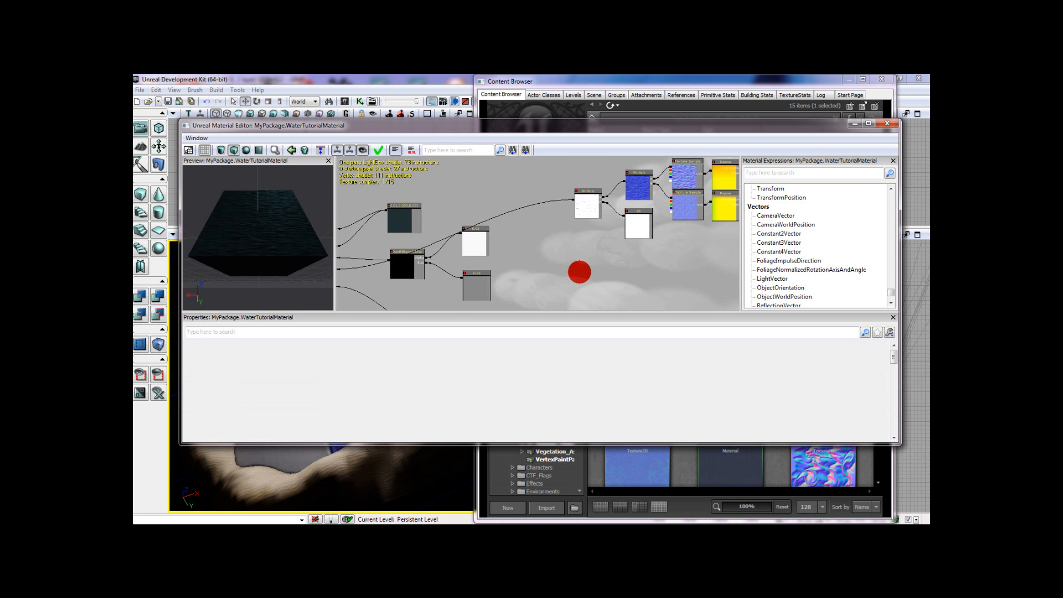
scroll(548, 225, up, 5)
scroll(582, 249, down, 3)
scroll(563, 236, up, 2)
drag(564, 236, 551, 232)
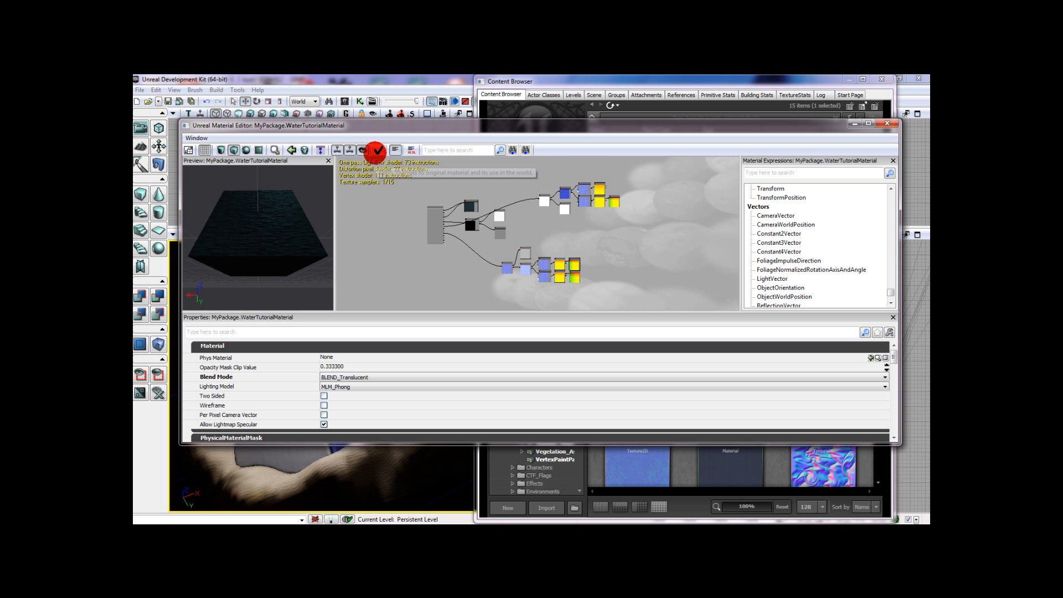
click(377, 149)
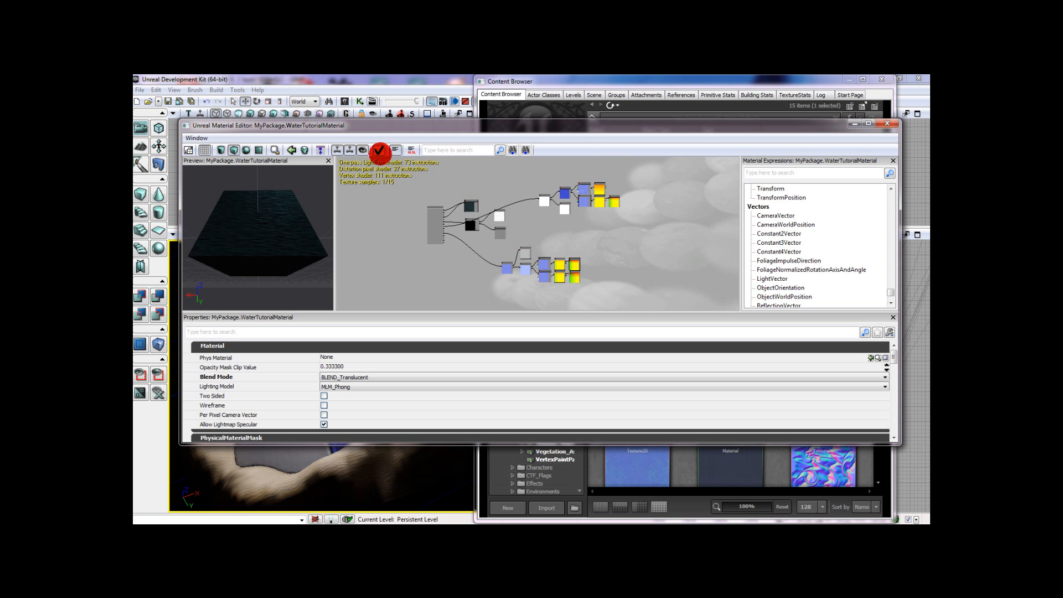
click(379, 150)
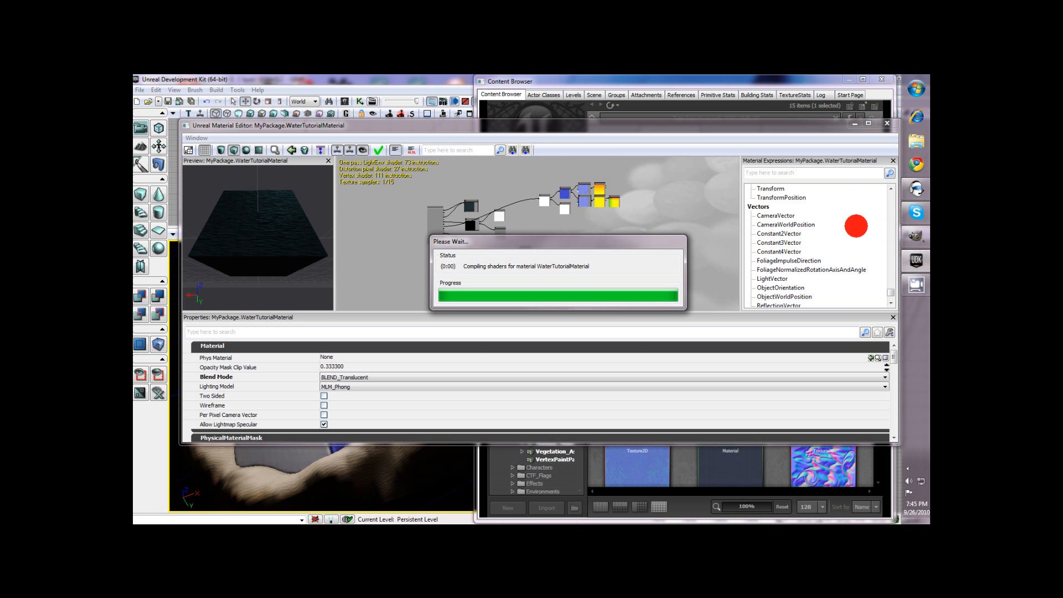
click(884, 126)
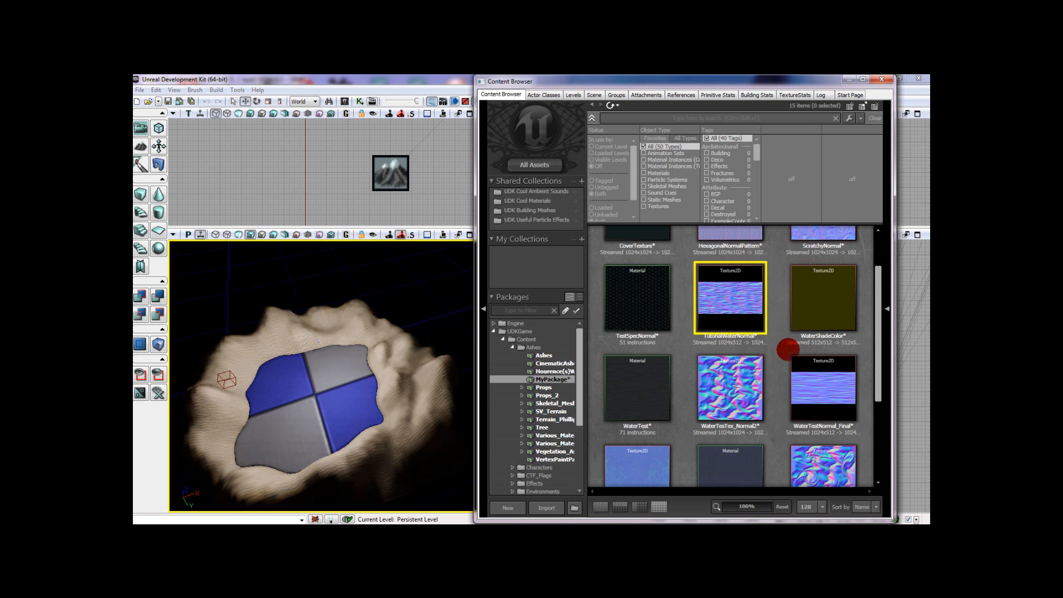
- Assign WaterTutorialMaterial from MyPackage to the checkered water surface inside the terrain basin and deselect the surface
scroll(720, 341, down, 1)
scroll(731, 404, down, 1)
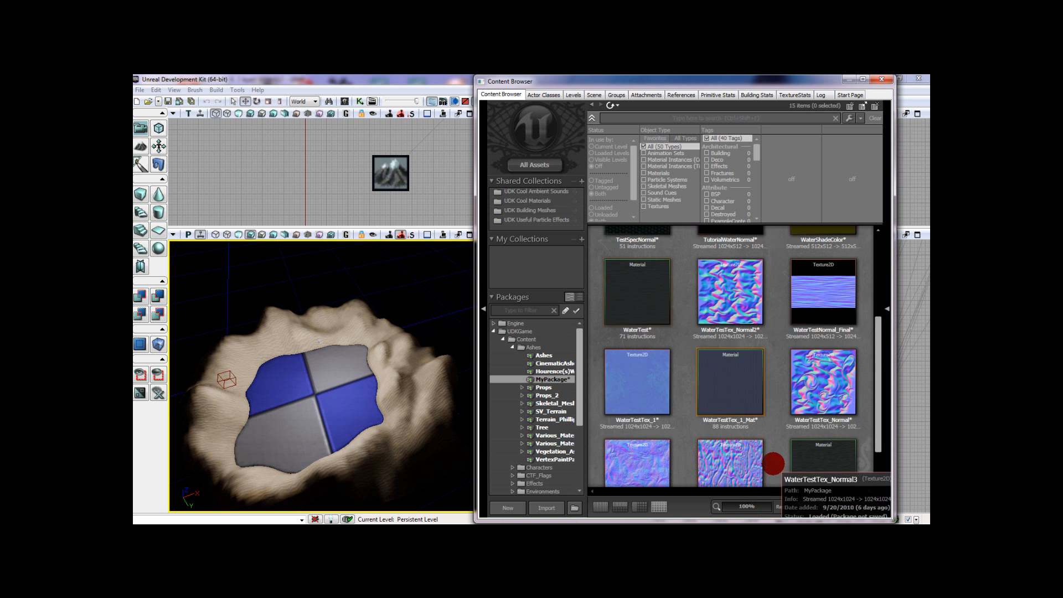
scroll(837, 449, down, 1)
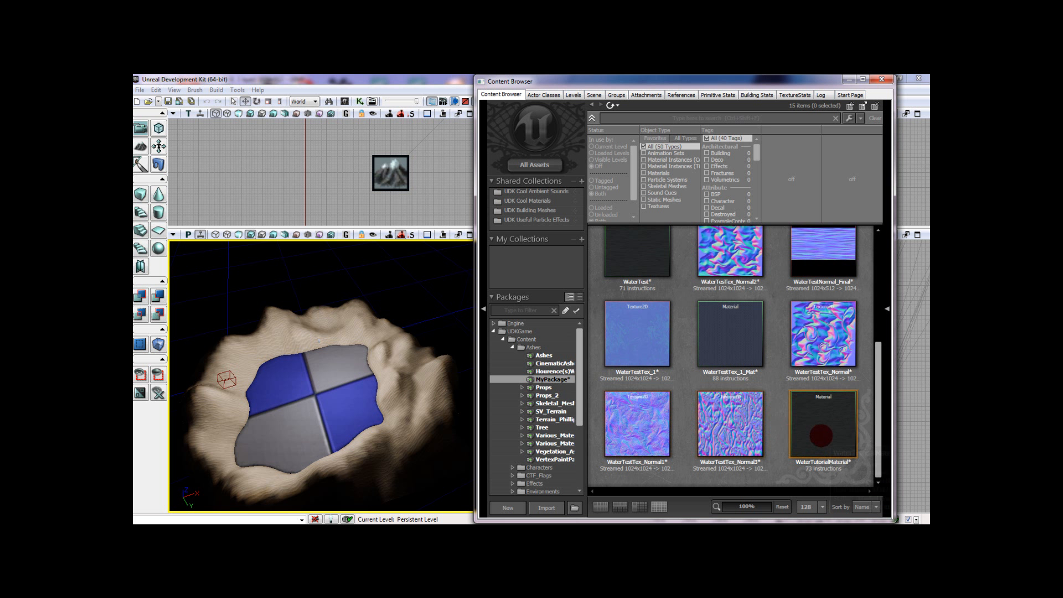
click(819, 427)
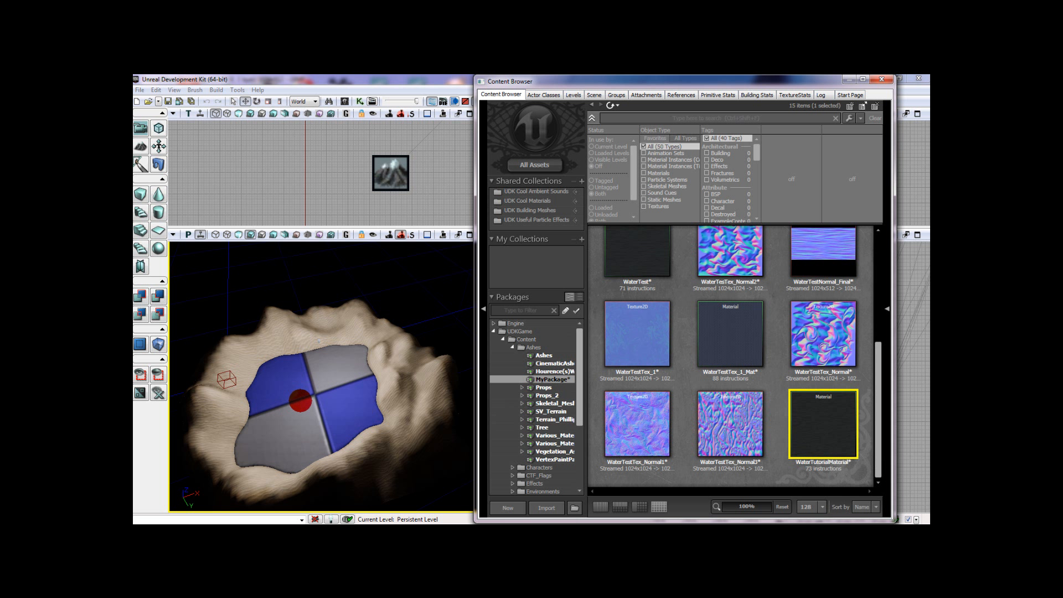
mouse_move(795, 452)
mouse_down()
mouse_move(624, 468)
mouse_move(333, 411)
mouse_up()
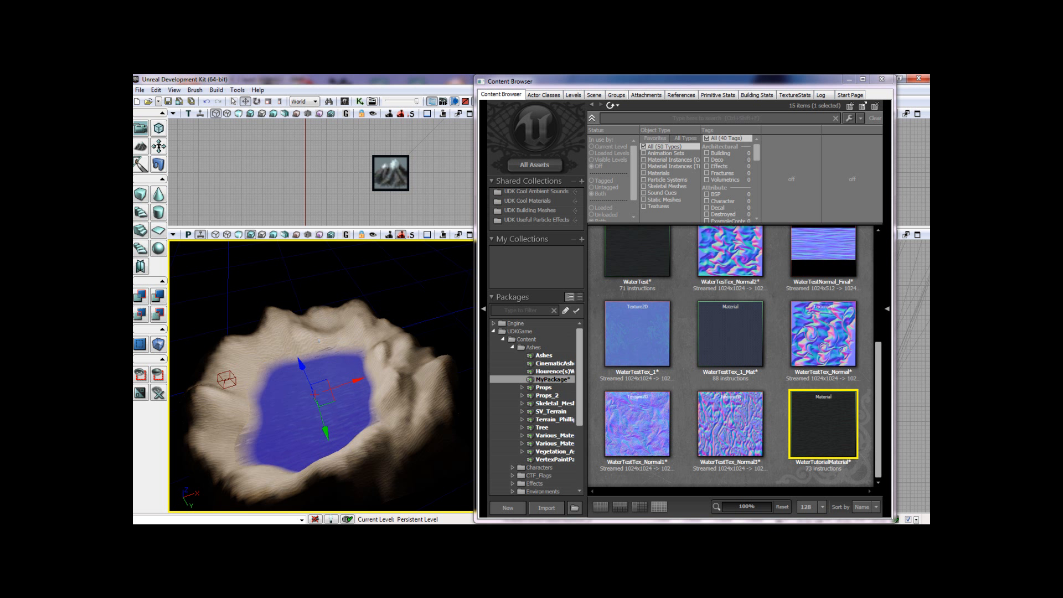
click(319, 341)
- Examine the water surface and its soft edges along the terrain in the perspective view, up close and from a distance
mouse_move(413, 290)
mouse_down()
mouse_move(394, 313)
mouse_move(423, 294)
mouse_move(437, 302)
mouse_move(423, 294)
mouse_move(424, 331)
mouse_move(409, 313)
mouse_move(438, 325)
mouse_move(434, 317)
mouse_up()
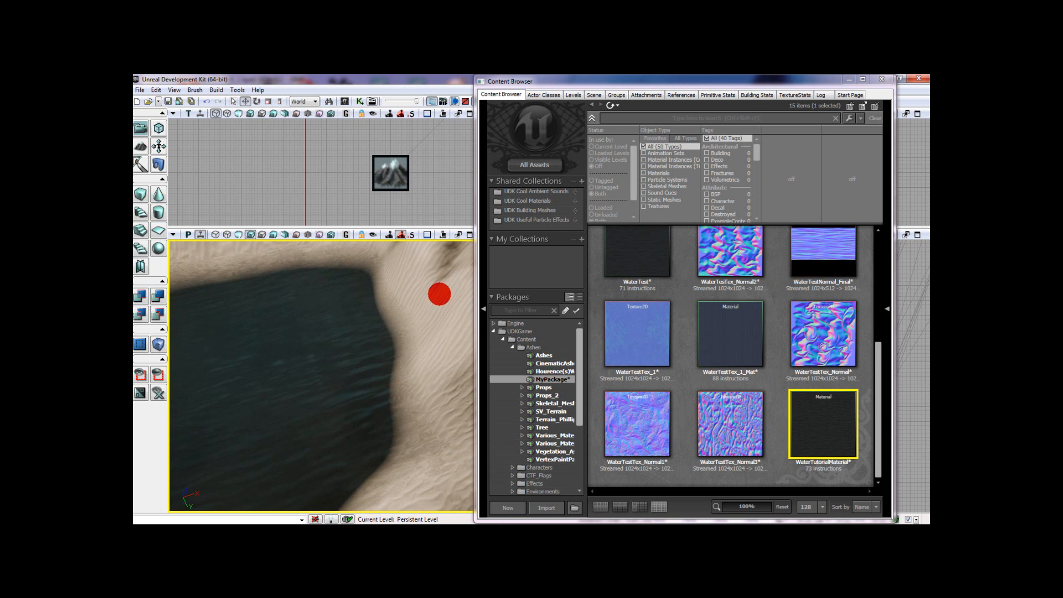
mouse_move(414, 441)
mouse_down()
mouse_move(320, 484)
mouse_move(376, 451)
mouse_up()
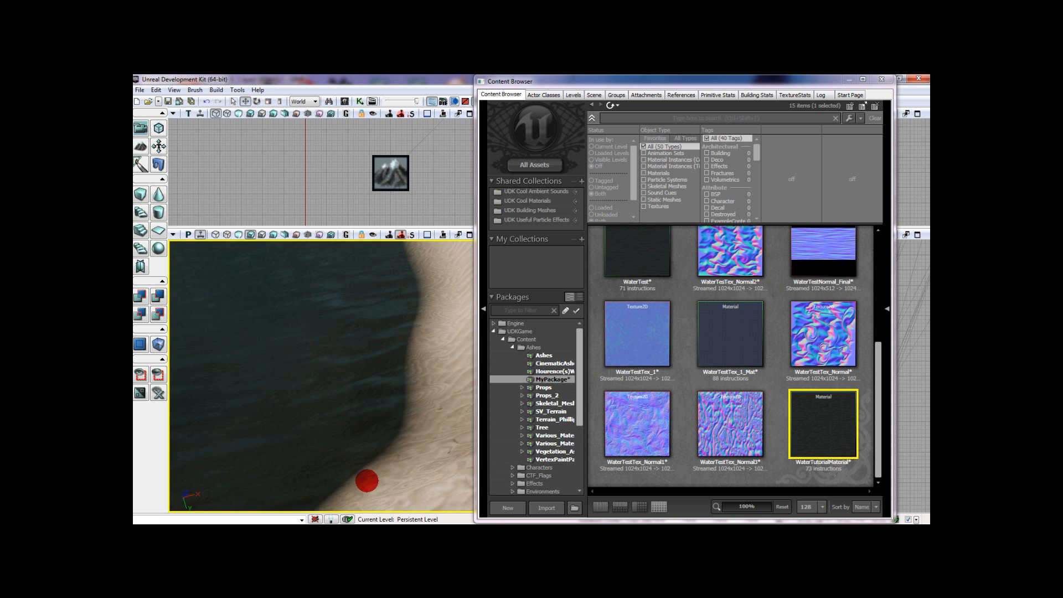
drag(367, 481, 367, 481)
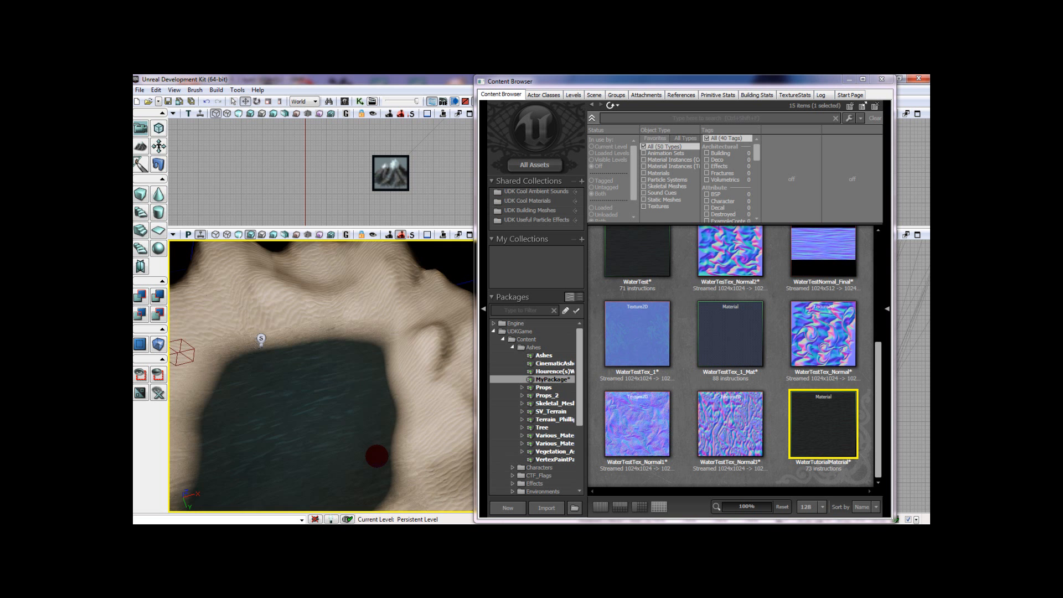
mouse_move(318, 489)
mouse_down()
mouse_move(349, 503)
mouse_move(360, 474)
mouse_move(340, 434)
mouse_move(376, 462)
mouse_up()
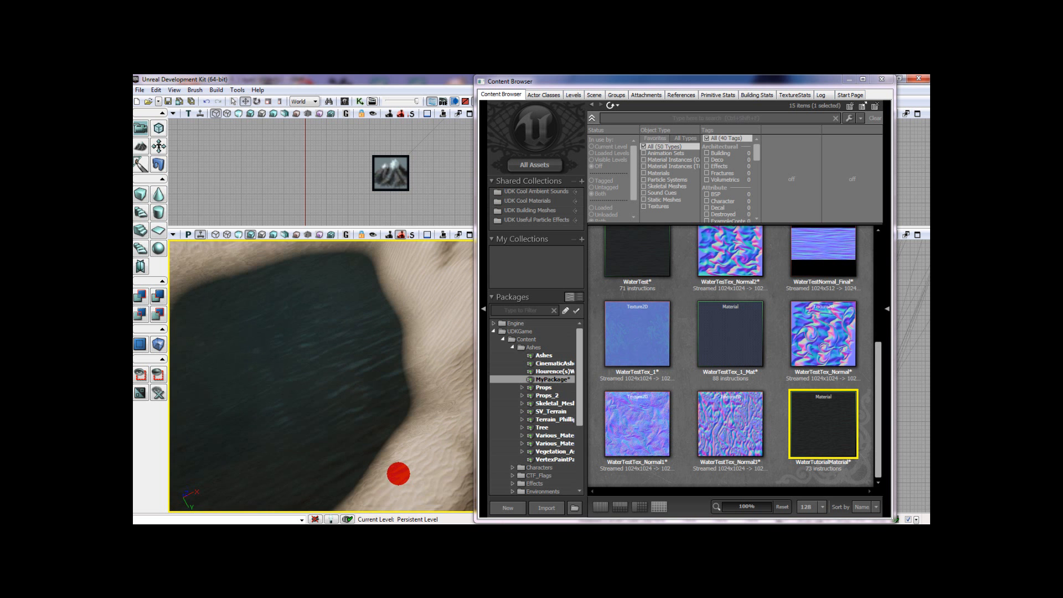
mouse_move(366, 448)
mouse_down()
mouse_move(332, 439)
mouse_move(382, 456)
mouse_move(351, 446)
mouse_move(370, 456)
mouse_move(379, 433)
mouse_move(379, 457)
mouse_up()
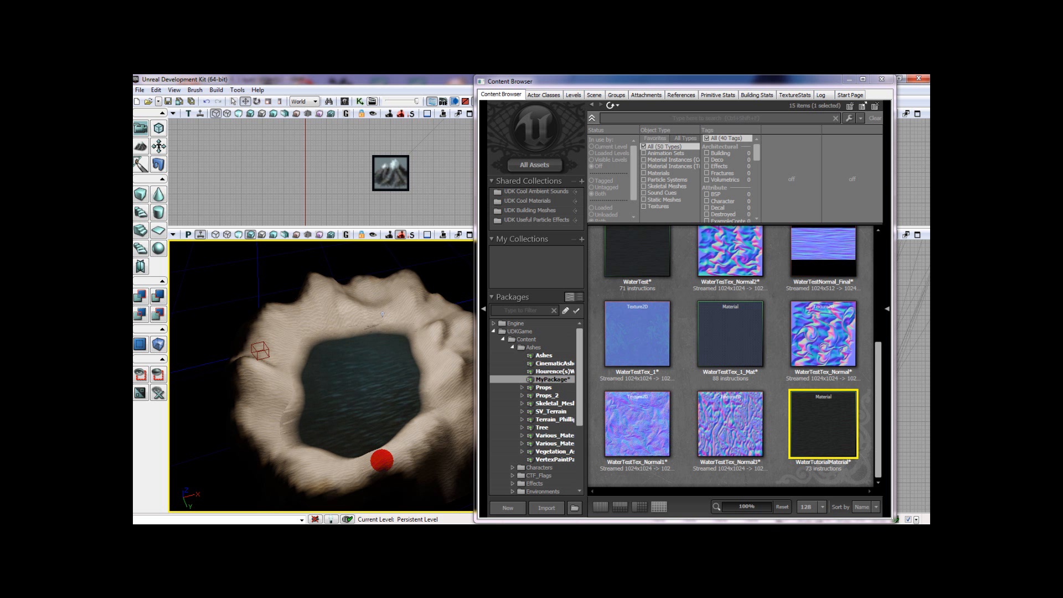
click(323, 324)
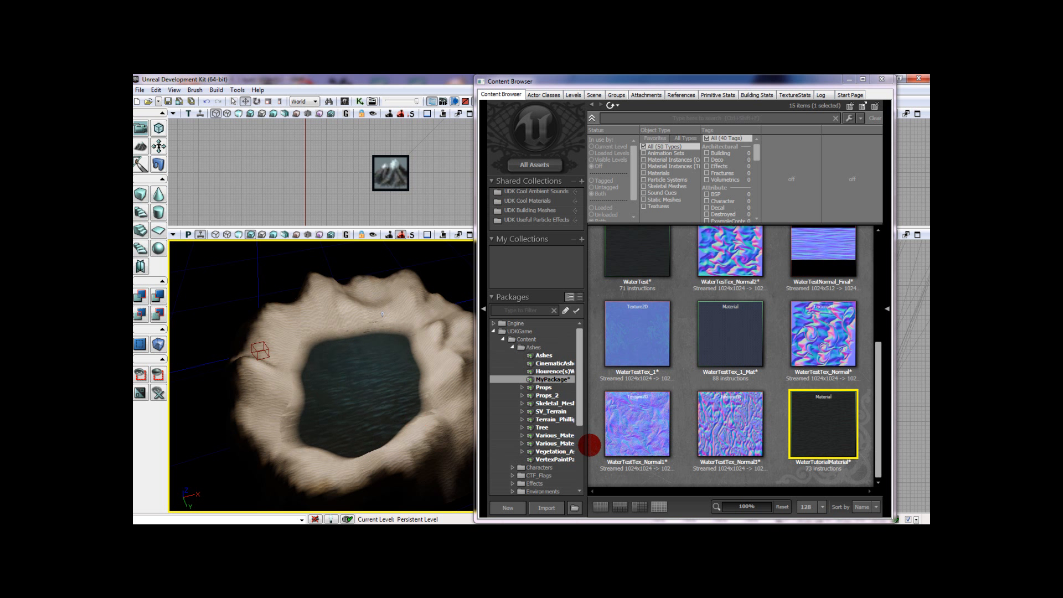
- Try the WaterTest material on the water surface for comparison and put WaterTutorialMaterial back on it
drag(615, 242, 399, 387)
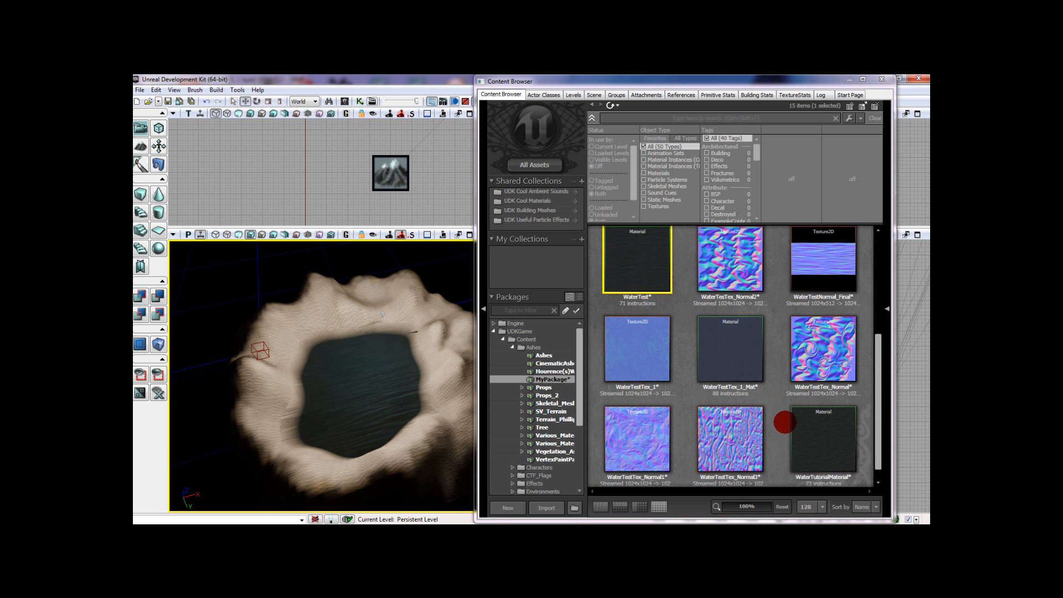
click(821, 429)
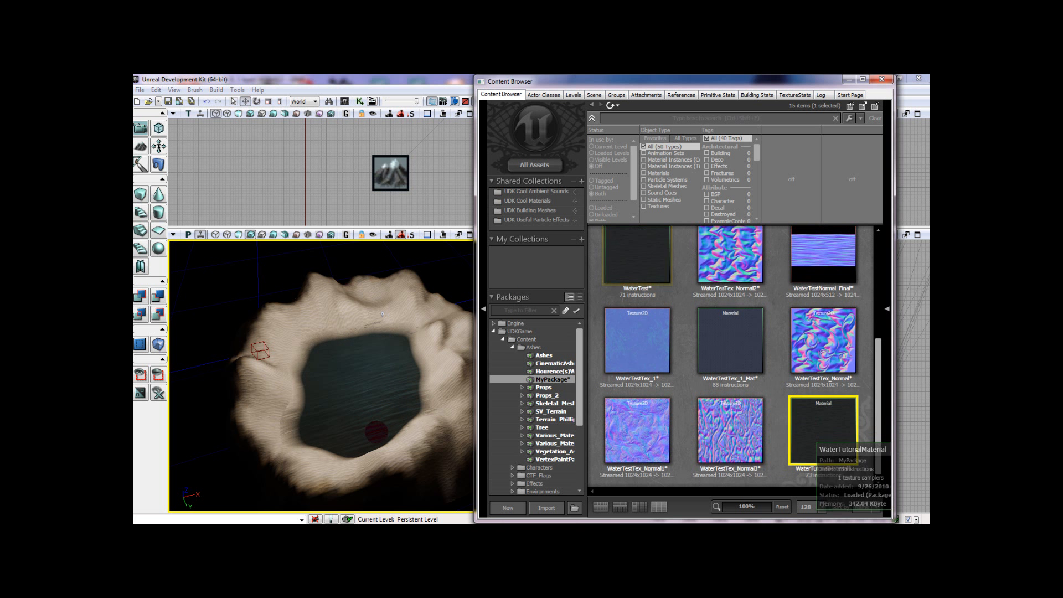
click(679, 373)
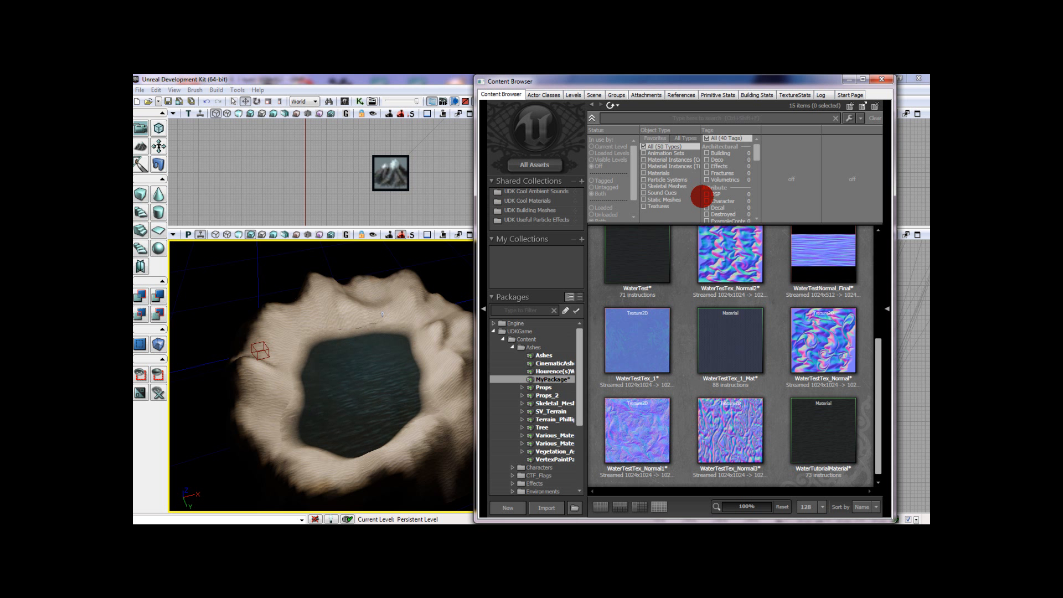
- Move the Content Browser window out of the way and inspect the whole terrain basin with its water
drag(620, 85, 631, 519)
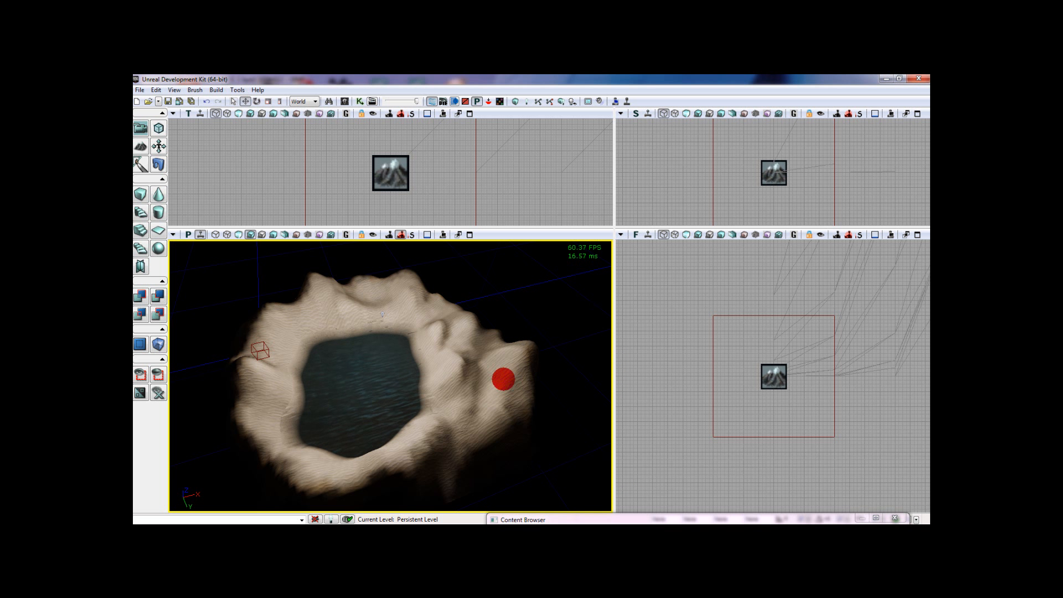
mouse_move(458, 402)
right_down()
mouse_move(477, 412)
mouse_move(424, 416)
mouse_move(408, 378)
mouse_move(375, 368)
mouse_move(399, 395)
mouse_move(416, 367)
mouse_move(437, 374)
mouse_move(415, 387)
mouse_move(423, 392)
right_up()
scroll(458, 401, up, 3)
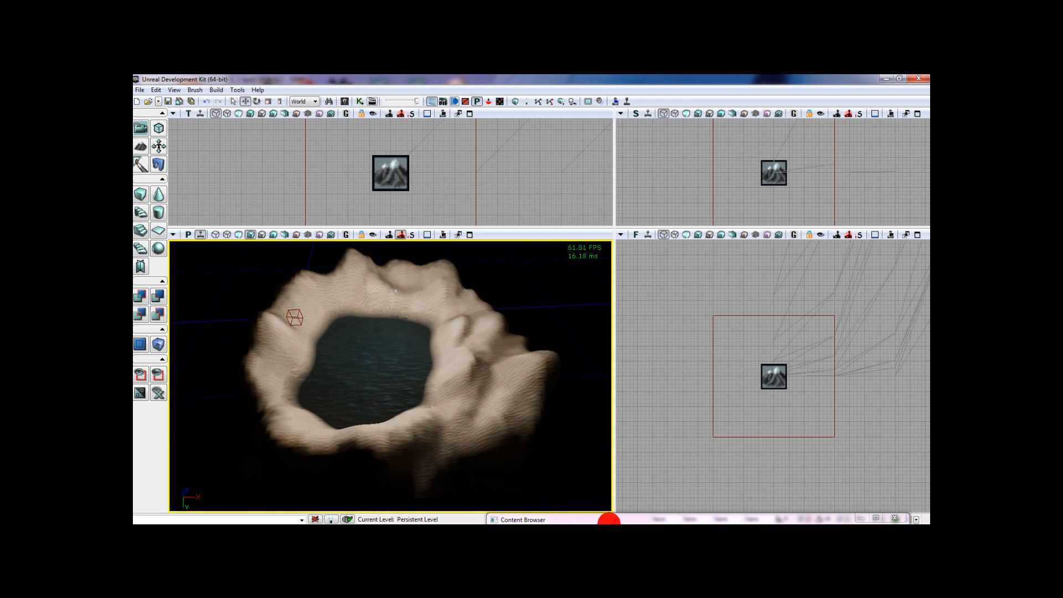
- Bring the Content Browser back into view and look over the textures and materials in MyPackage
drag(609, 521, 564, 84)
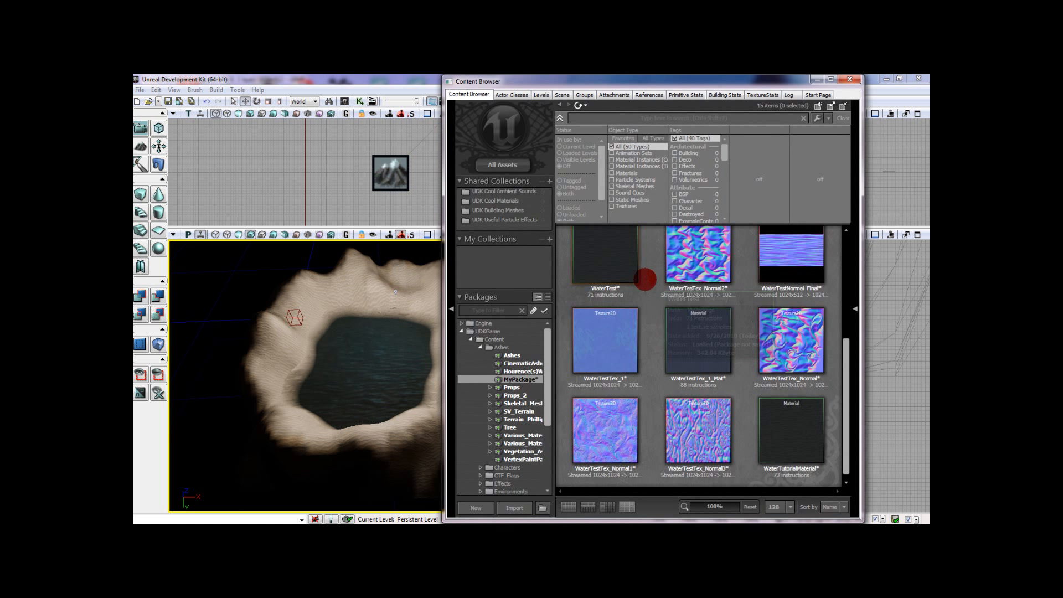
scroll(636, 326, up, 1)
scroll(637, 326, up, 2)
mouse_move(926, 439)
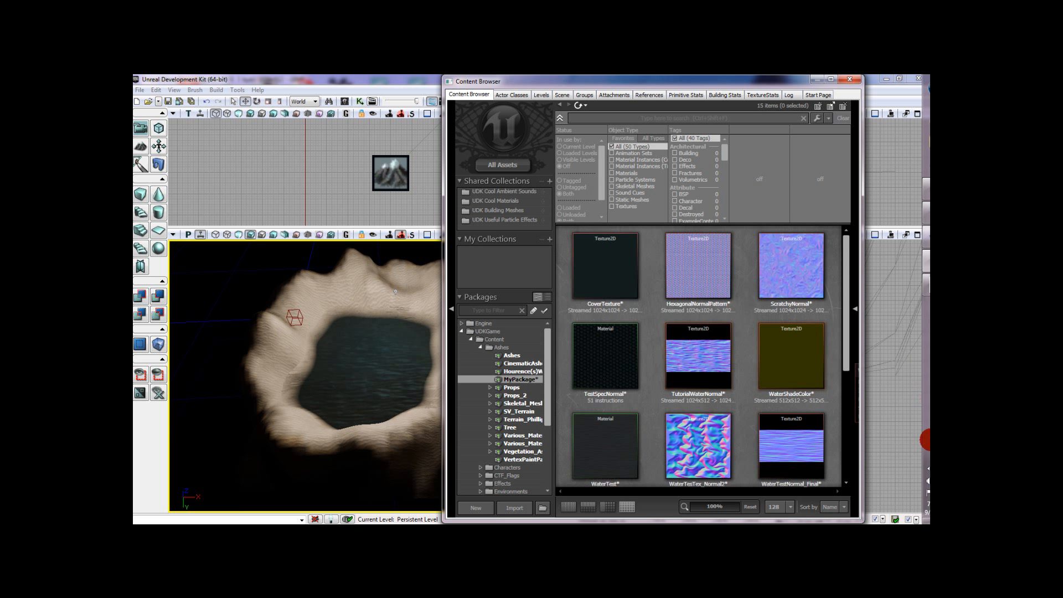
click(908, 466)
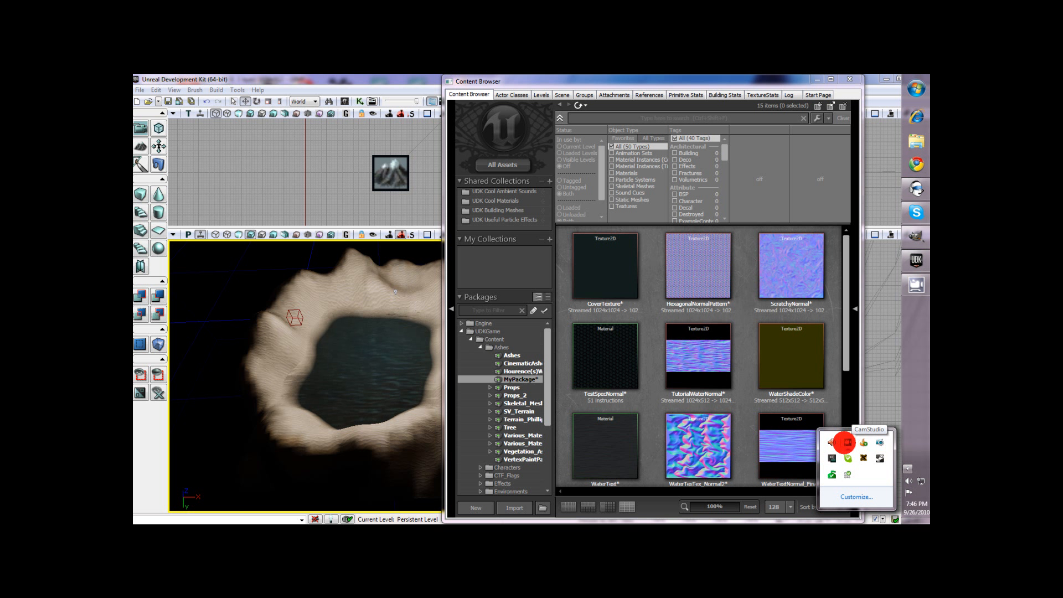
click(845, 442)
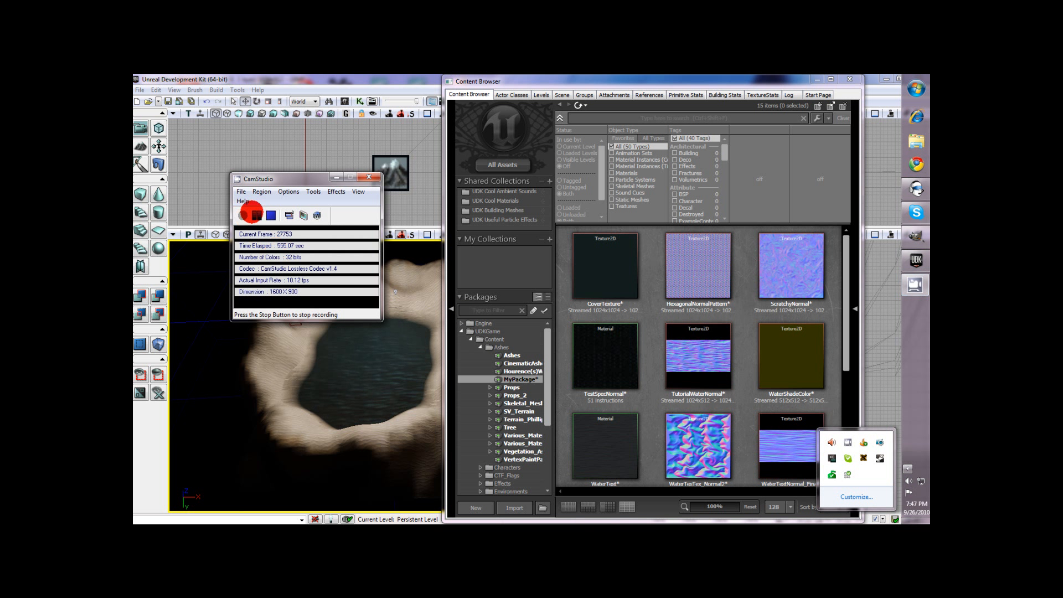